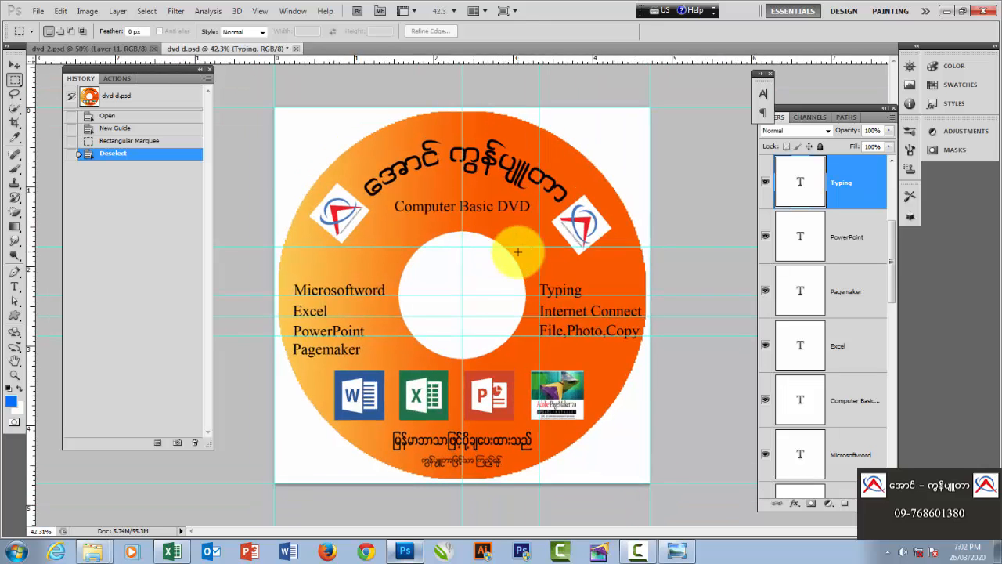
# Step: Check the pixel dimensions, document size and resolution of the existing DVD label design
pyautogui.hotkey('ctrl', 'alt', 'i')
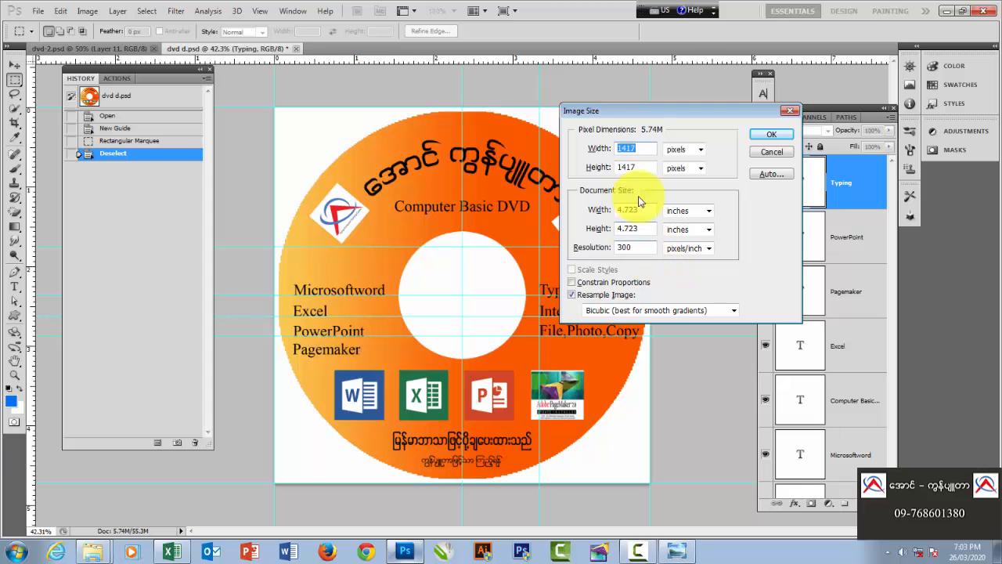
pyautogui.click(771, 134)
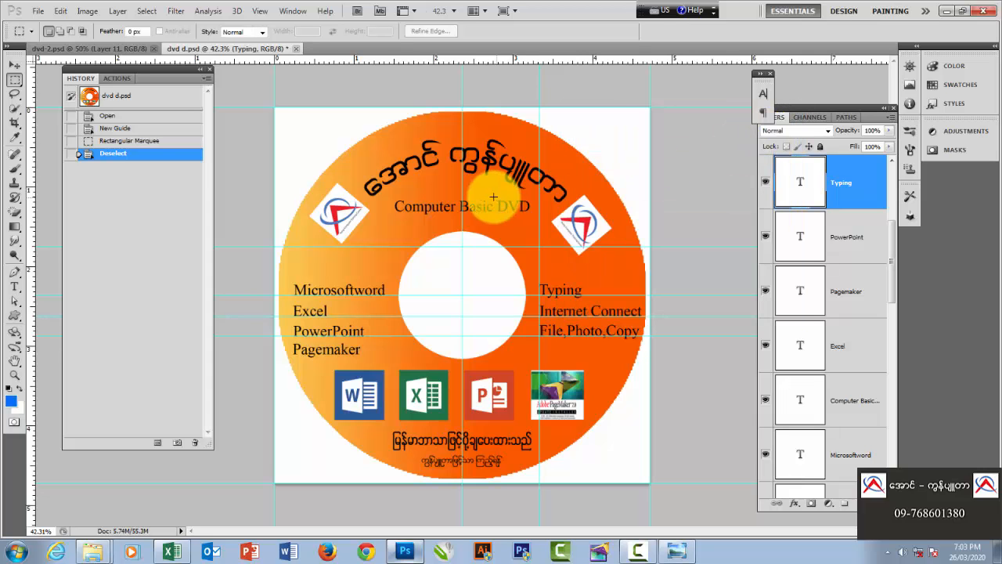
pyautogui.scroll(-2, 487, 216)
pyautogui.scroll(1, 489, 216)
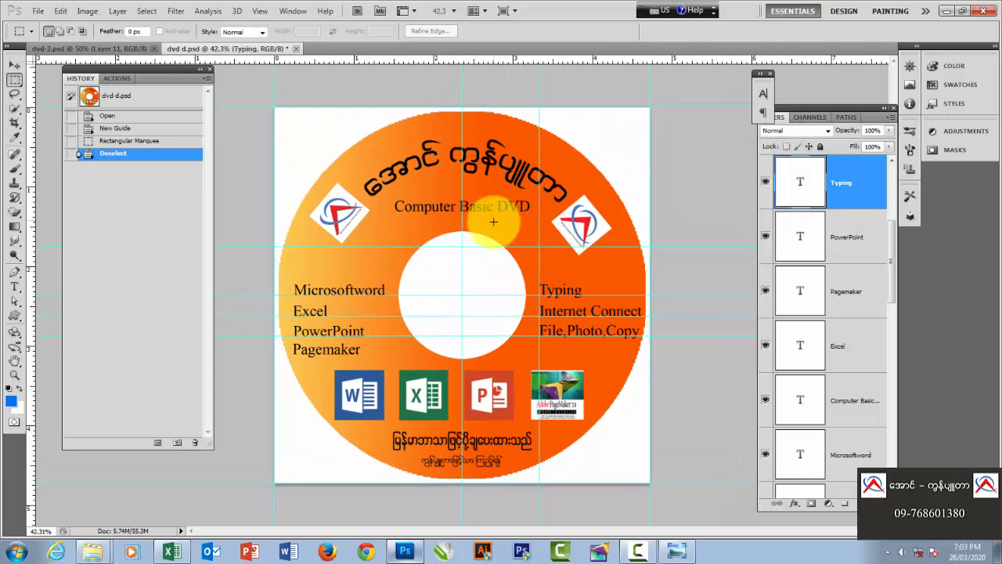
# Step: Start a new document with the Custom preset and inches as the unit for width and height
pyautogui.scroll(-1, 498, 222)
pyautogui.hotkey('ctrl', 'n')
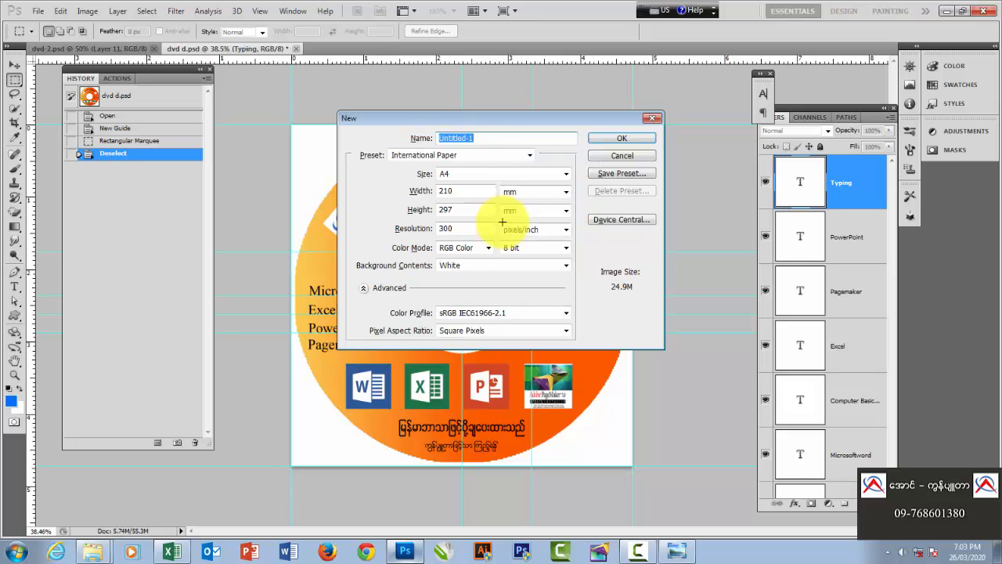
pyautogui.click(499, 160)
pyautogui.click(443, 306)
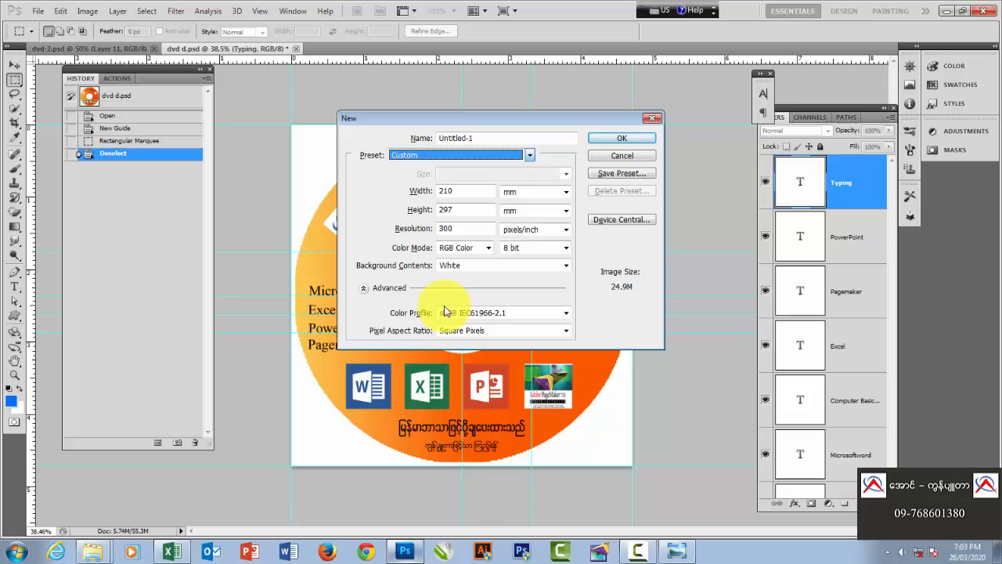
pyautogui.click(512, 193)
pyautogui.click(536, 217)
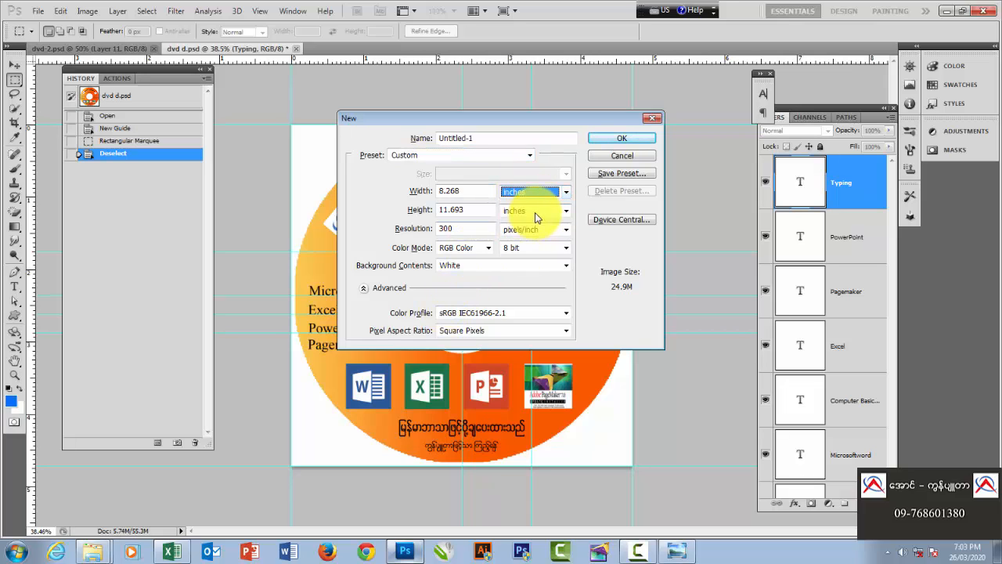
# Step: Set the new document's width and height to 4.725 inches each and create it
pyautogui.moveTo(461, 192); pyautogui.dragTo(394, 192)
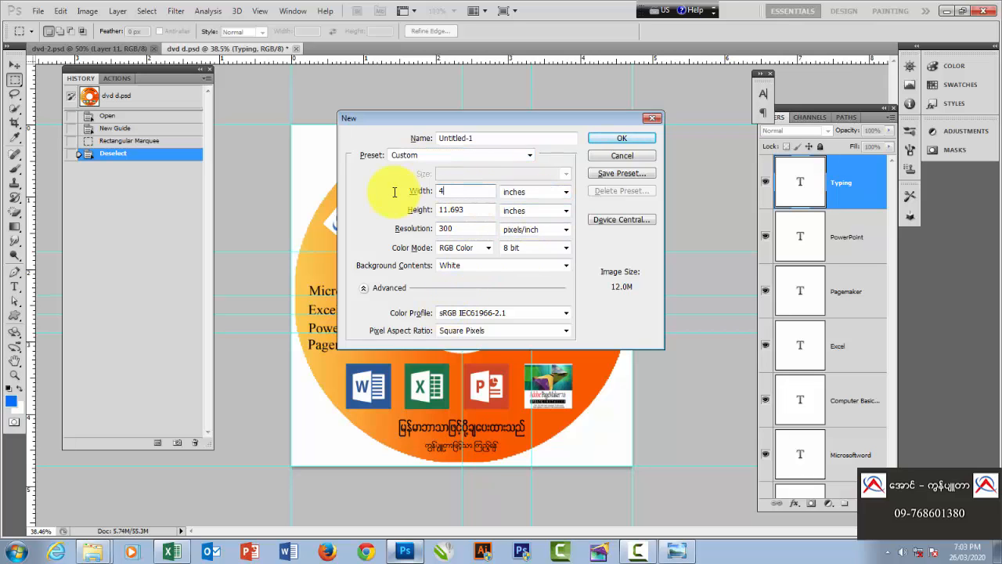
pyautogui.write('4.725')
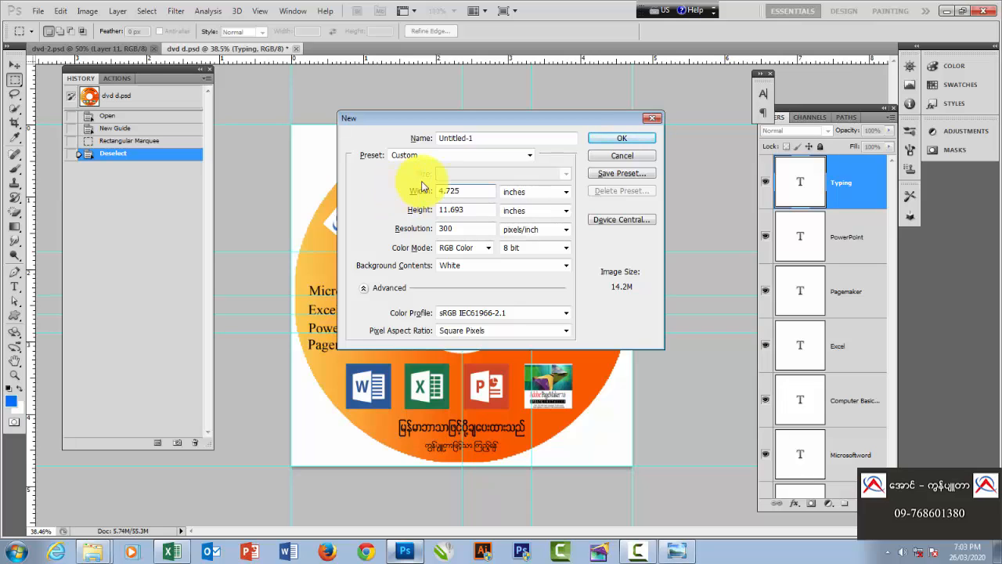
pyautogui.moveTo(480, 210); pyautogui.dragTo(429, 212)
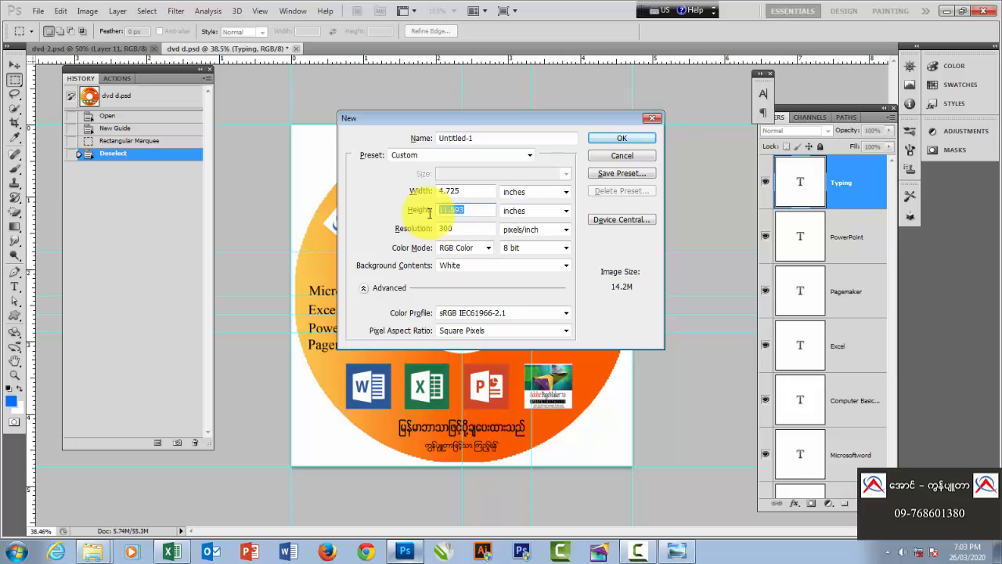
pyautogui.press('BackSpace')
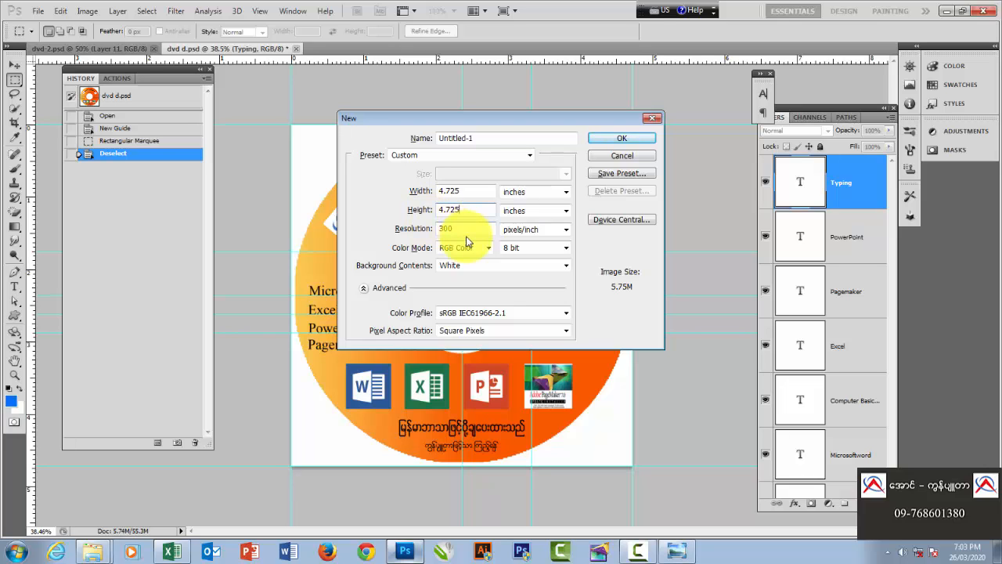
pyautogui.click(605, 141)
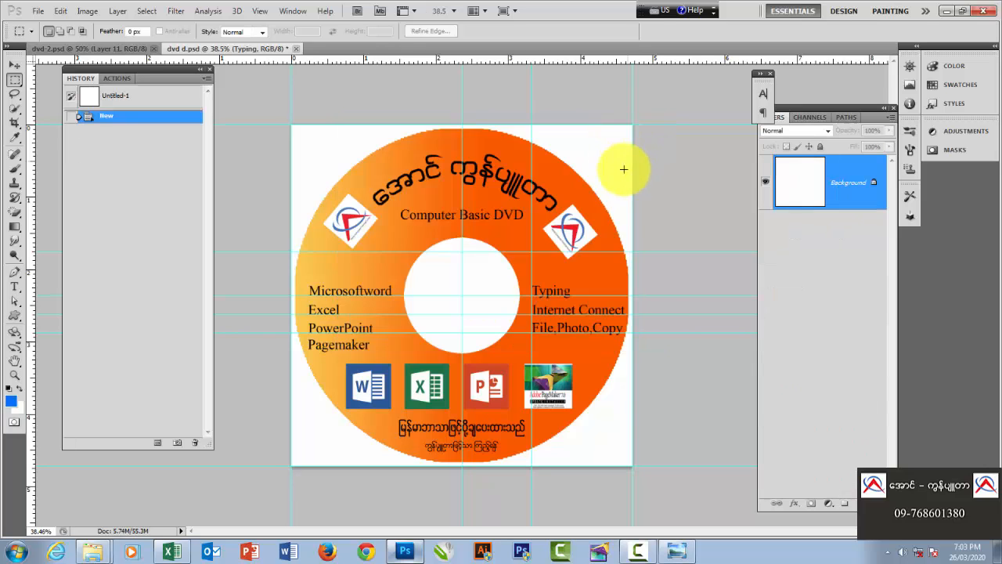
# Step: Return to dvd d.psd and recheck its image size for comparison with the new document
pyautogui.click(279, 49)
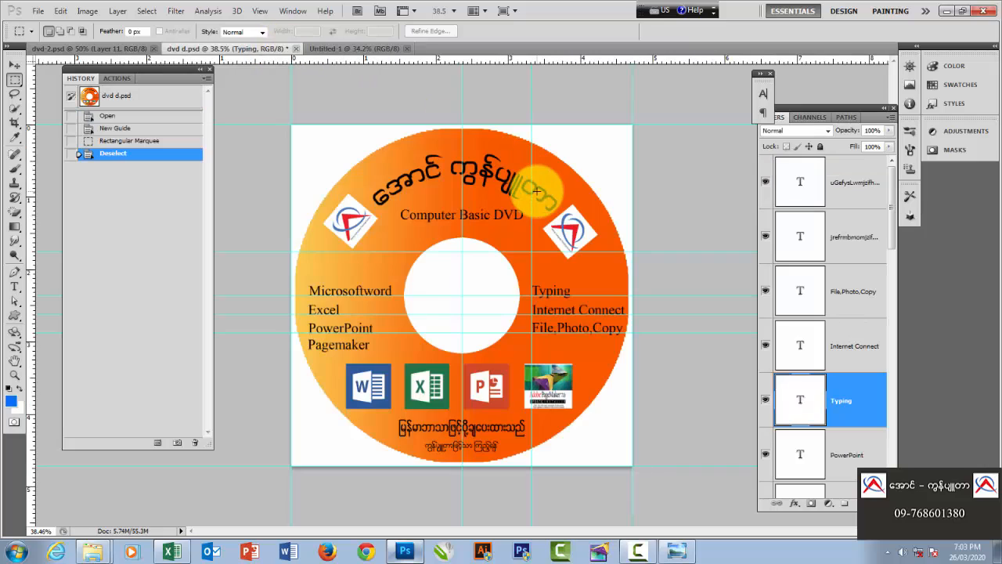
pyautogui.hotkey('ctrl', 'alt', 'i')
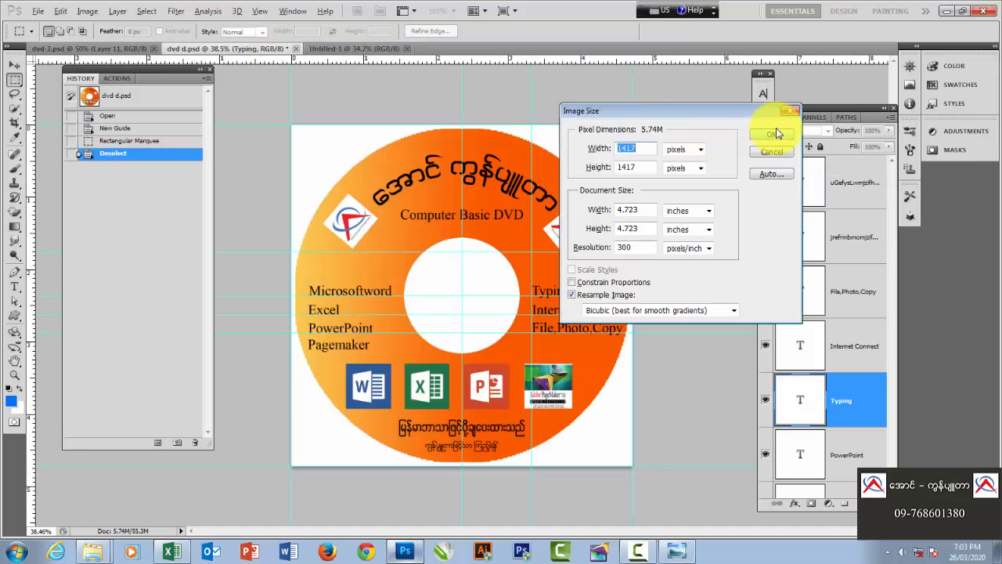
pyautogui.click(790, 112)
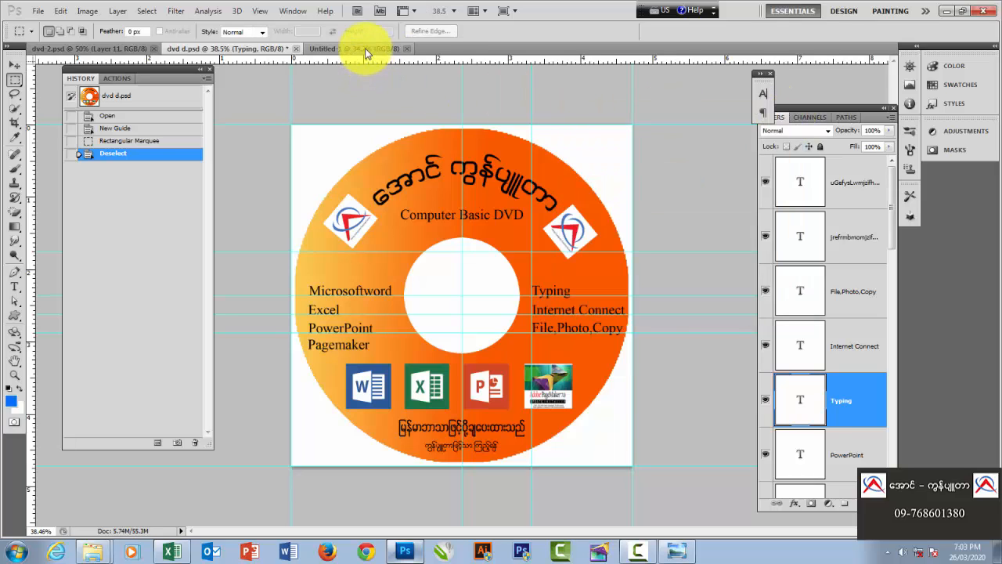
# Step: Resize the blank Untitled-1 document to 4.723 by 4.723 inches
pyautogui.click(364, 48)
pyautogui.scroll(1, 576, 173)
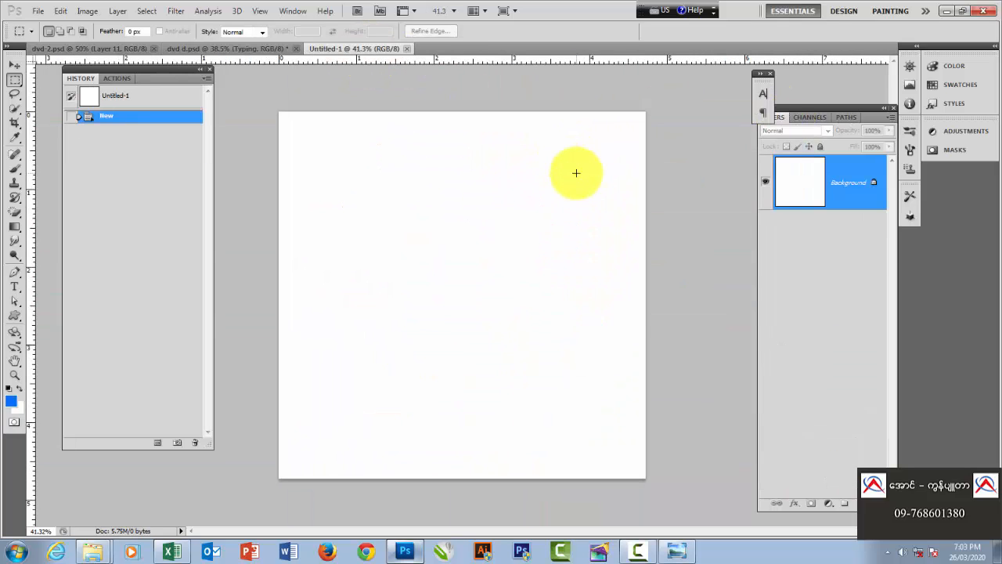
pyautogui.hotkey('ctrl', 'alt', 'i')
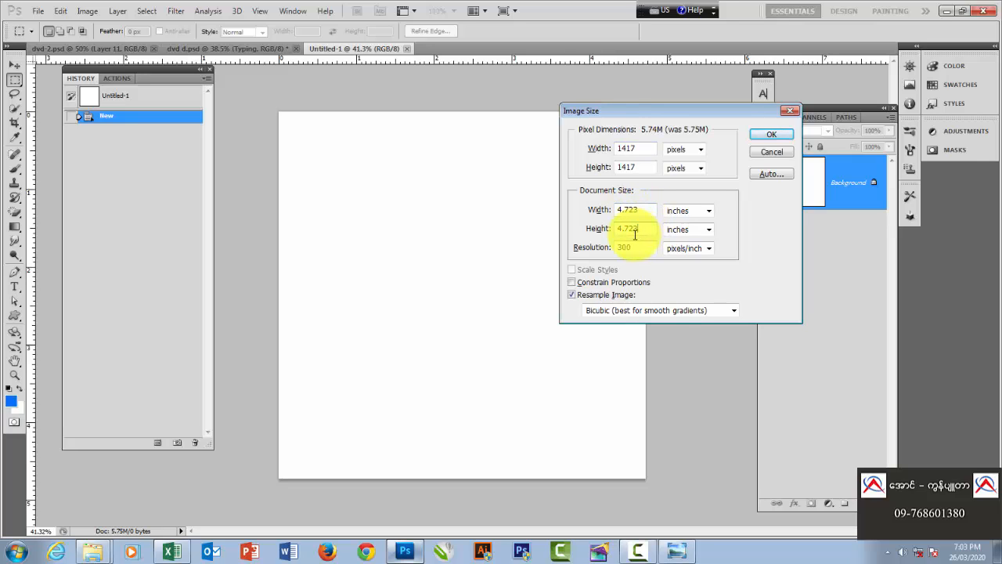
pyautogui.press('Return')
pyautogui.scroll(-3, 586, 164)
pyautogui.scroll(2, 569, 191)
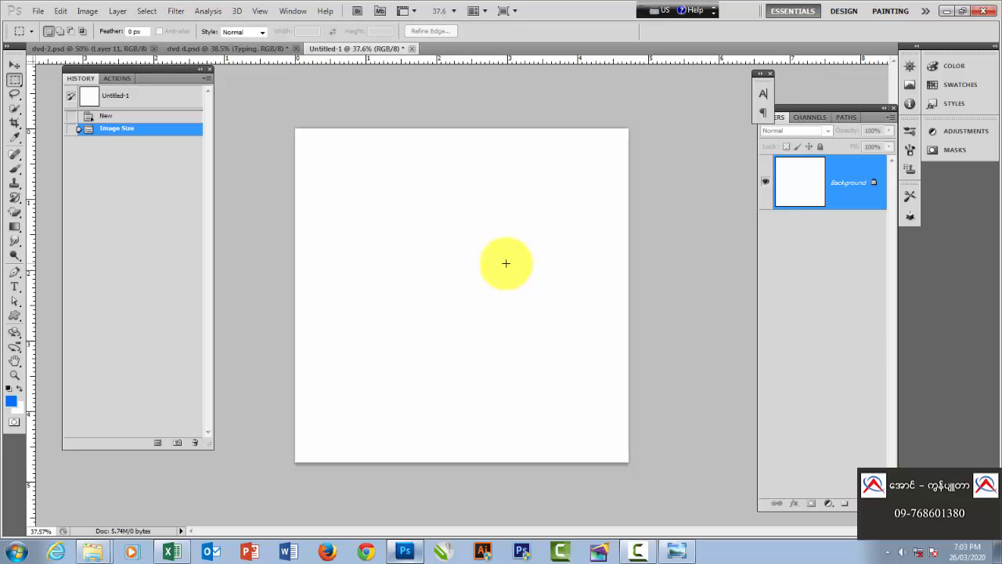
# Step: Pick the Elliptical Marquee tool and convert the locked background into a regular layer with default settings
pyautogui.rightClick(17, 82)
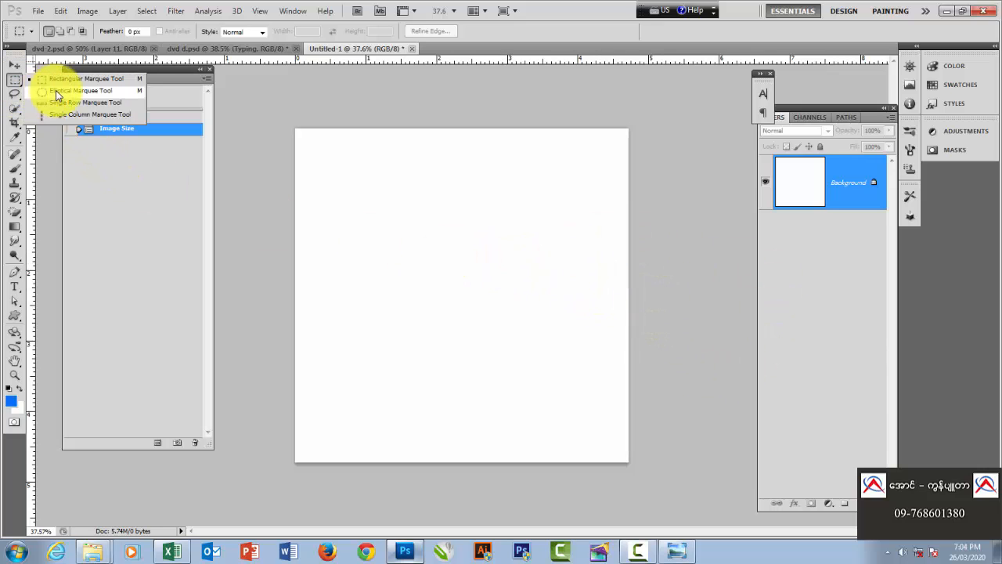
pyautogui.click(79, 91)
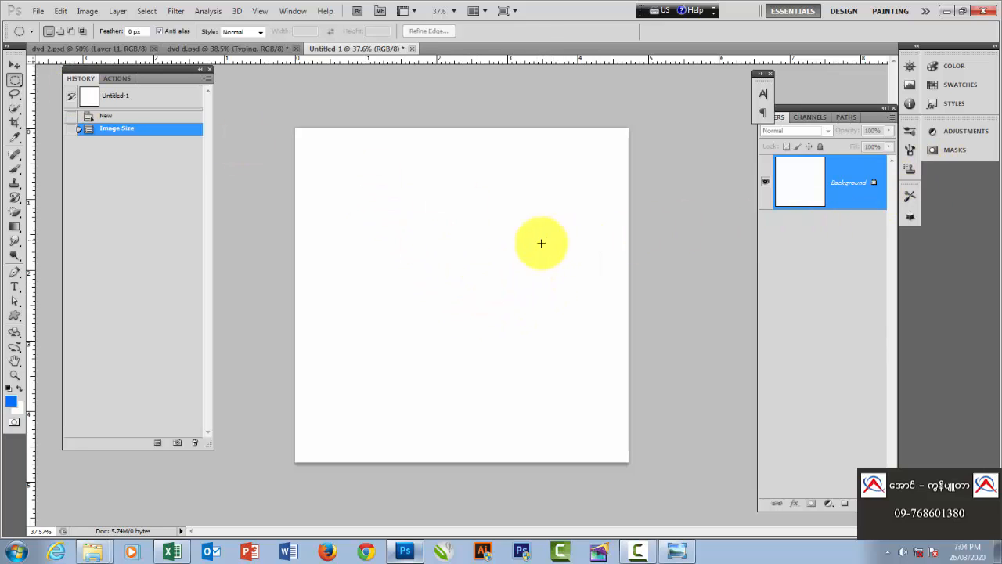
pyautogui.doubleClick(876, 186)
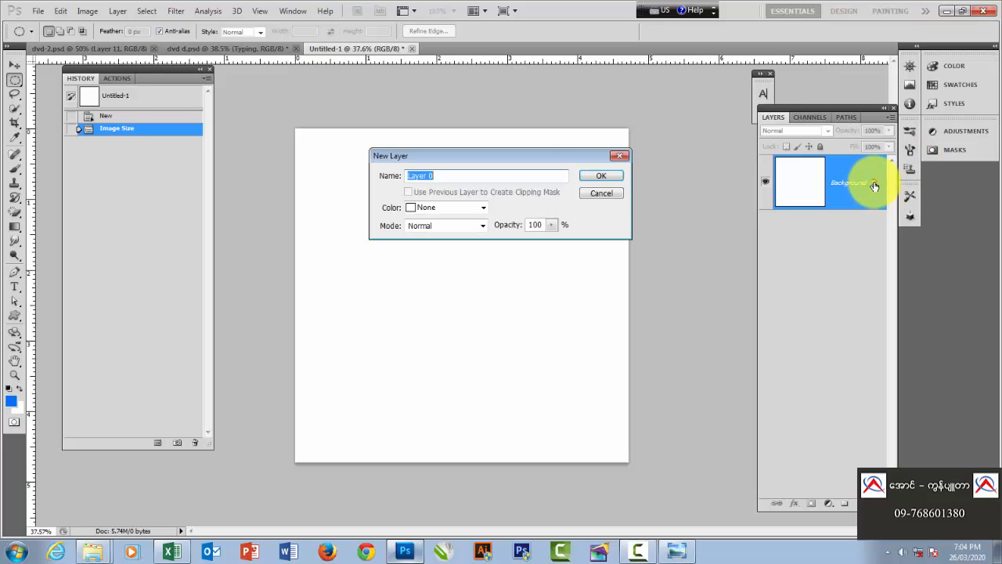
pyautogui.click(595, 176)
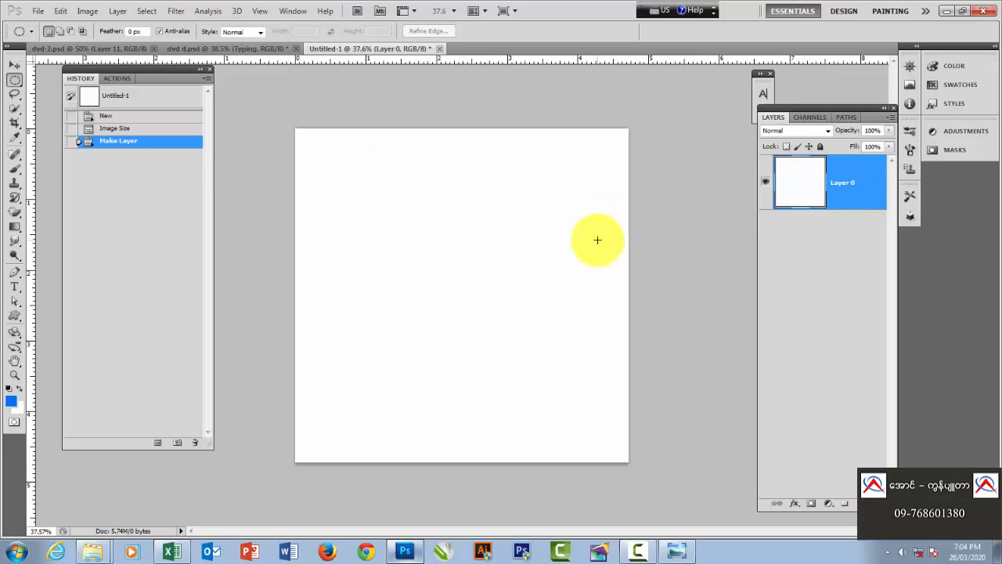
# Step: Place a horizontal and a vertical guide through the canvas centre, using the layer's Free Transform centre point as reference
pyautogui.hotkey('ctrl', 't')
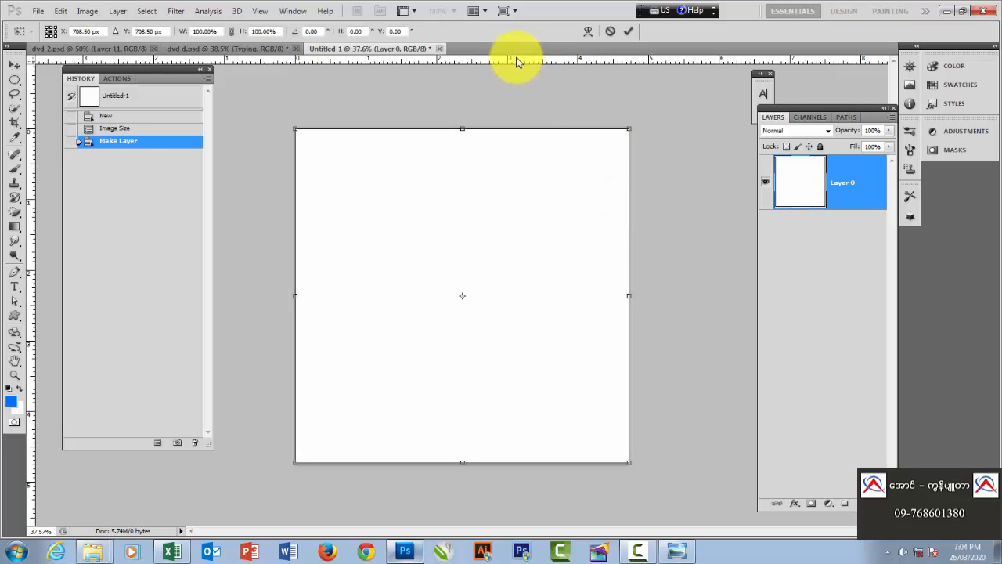
pyautogui.moveTo(521, 72); pyautogui.dragTo(514, 296)
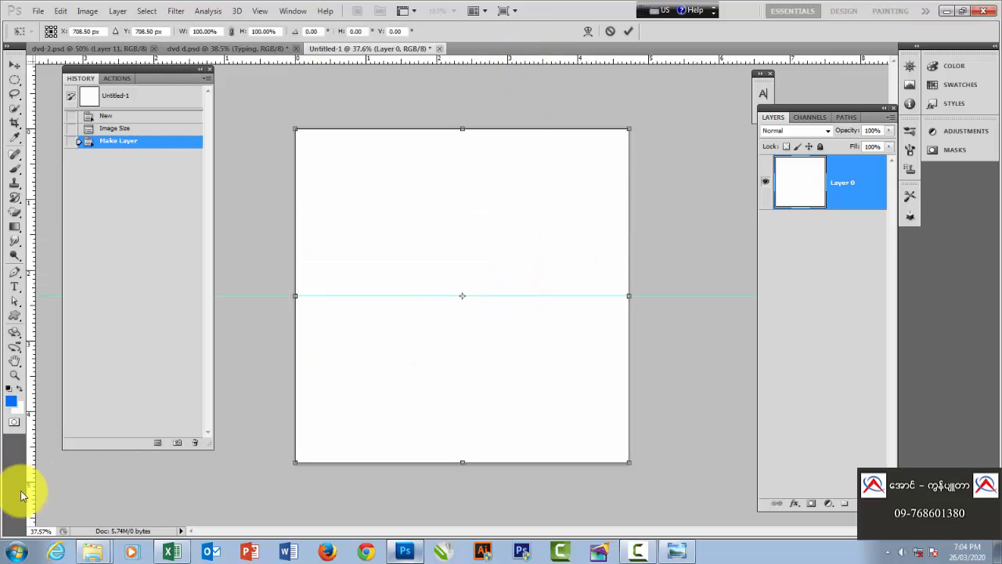
pyautogui.moveTo(33, 469); pyautogui.dragTo(465, 476)
pyautogui.scroll(2, 468, 368)
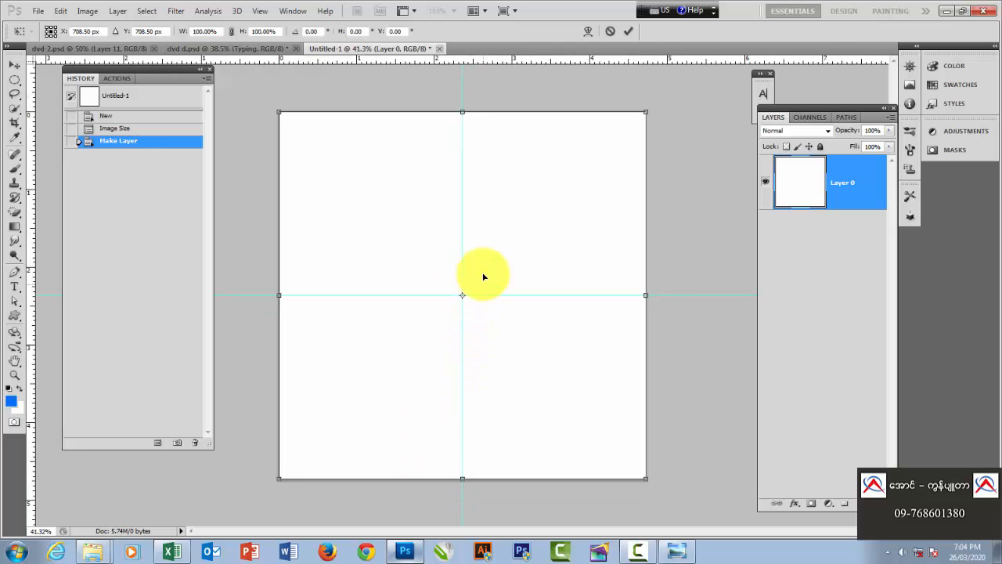
pyautogui.click(628, 32)
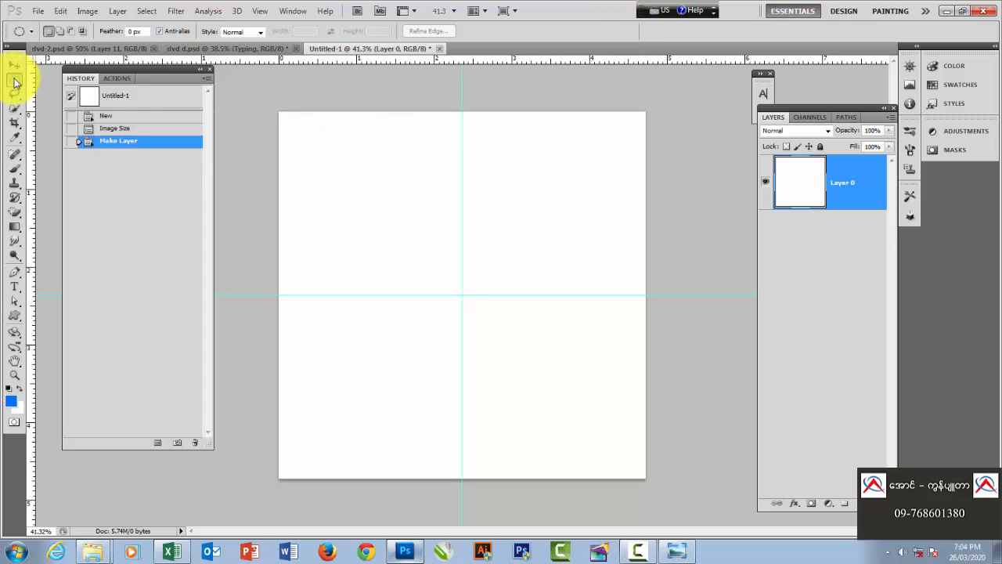
# Step: Make a circular selection about 4.6 inches across, centred on the guides' intersection, with the Elliptical Marquee tool
pyautogui.rightClick(14, 79)
pyautogui.click(54, 89)
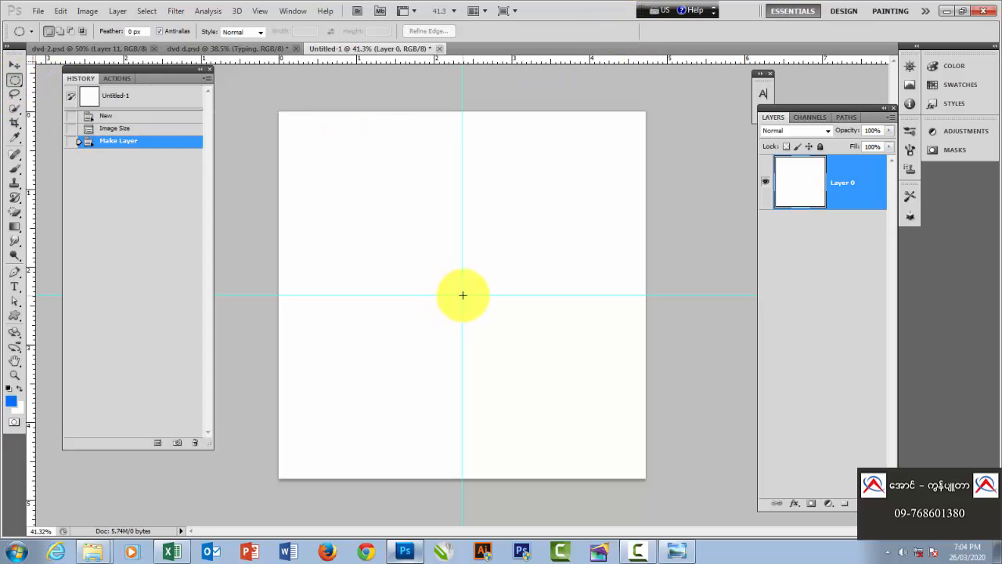
pyautogui.scroll(1, 463, 295)
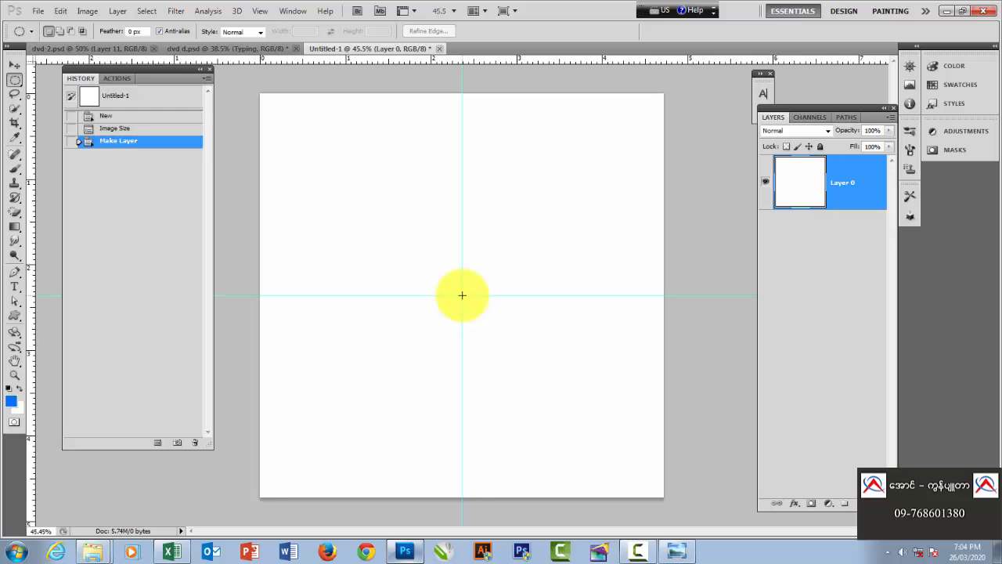
pyautogui.moveTo(461, 295); pyautogui.dragTo(653, 493)
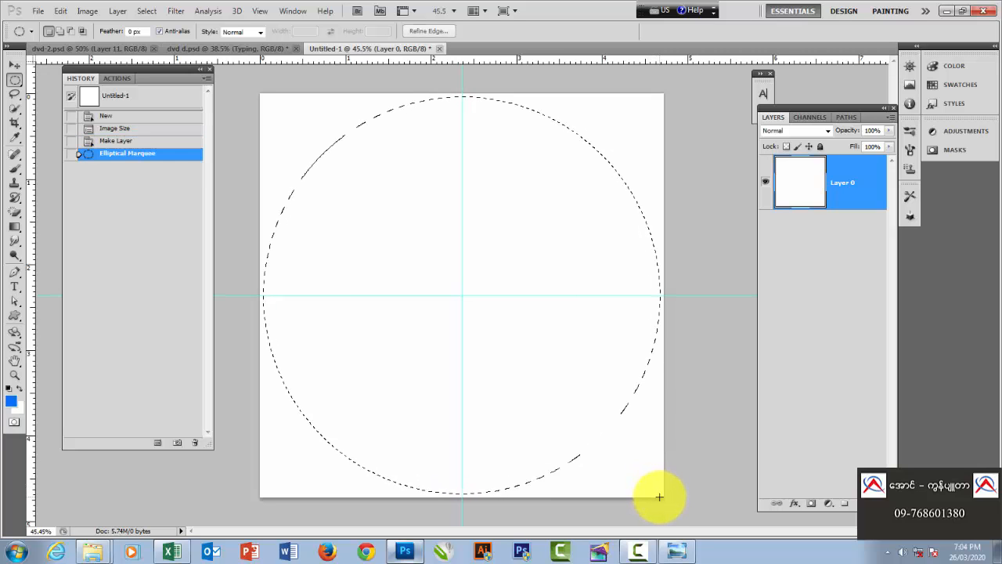
pyautogui.scroll(-1, 577, 306)
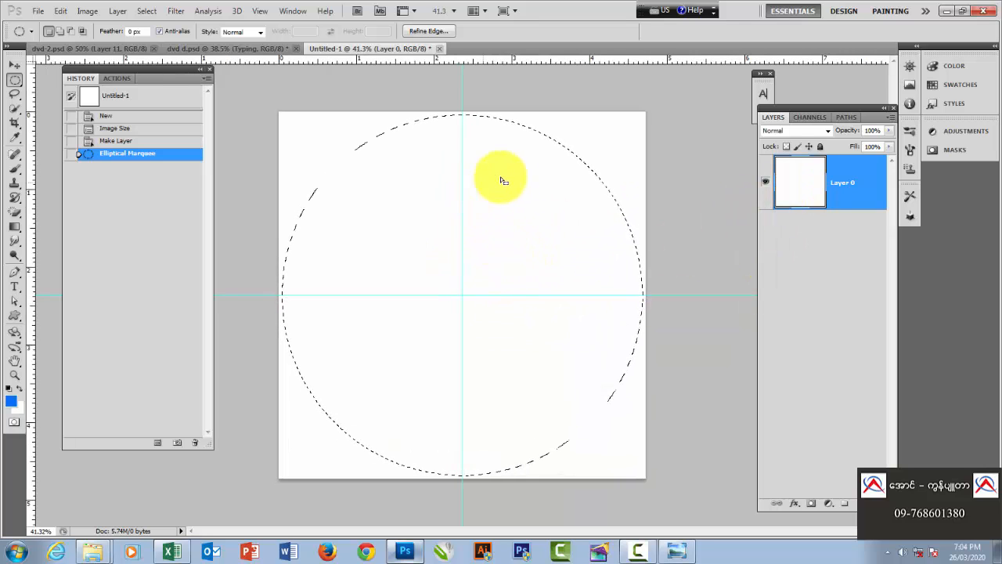
# Step: Add a new layer and fill the circular selection with a diagonal blue linear gradient from upper left to lower right
pyautogui.click(845, 503)
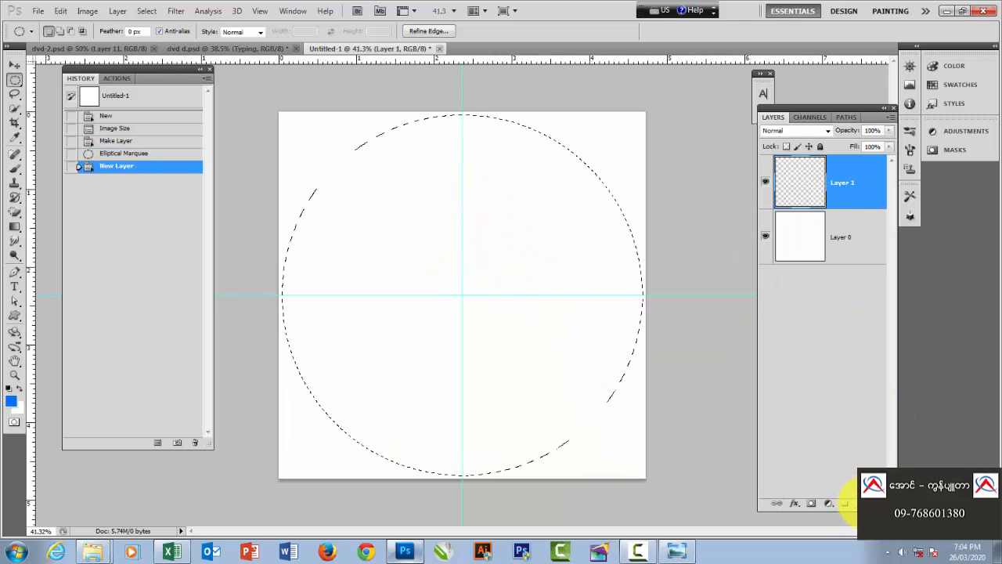
pyautogui.click(15, 226)
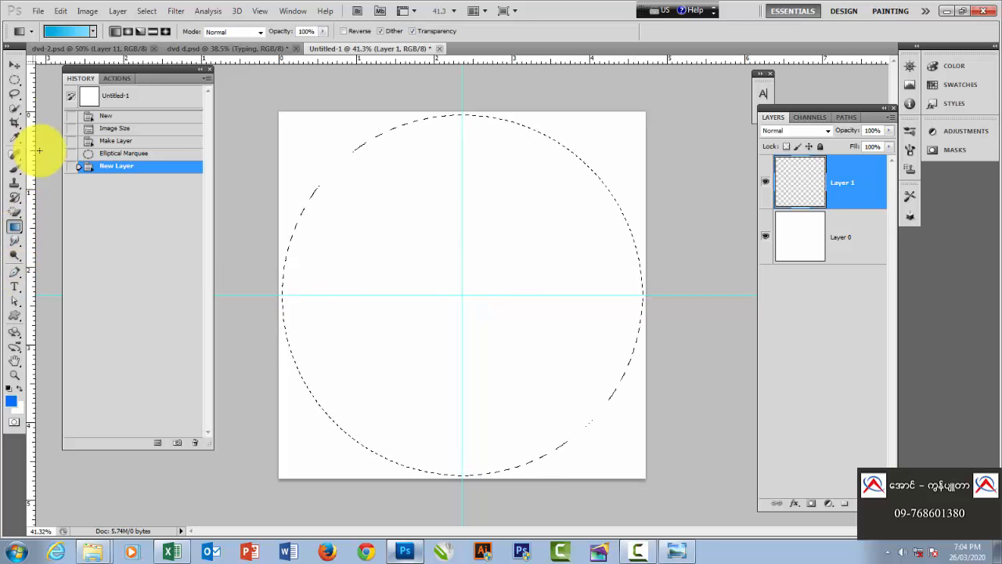
pyautogui.click(92, 31)
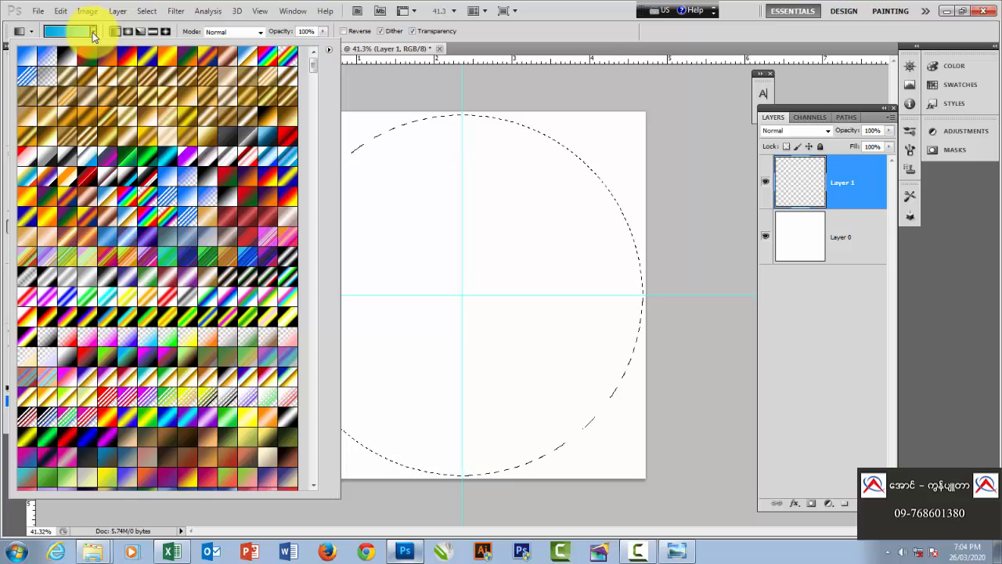
pyautogui.click(93, 32)
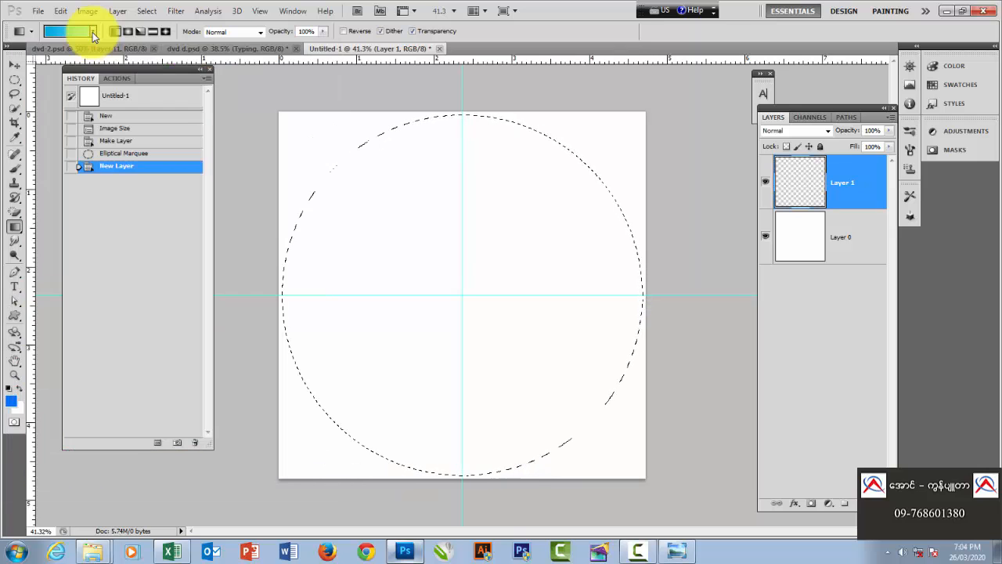
pyautogui.click(92, 32)
pyautogui.click(92, 32)
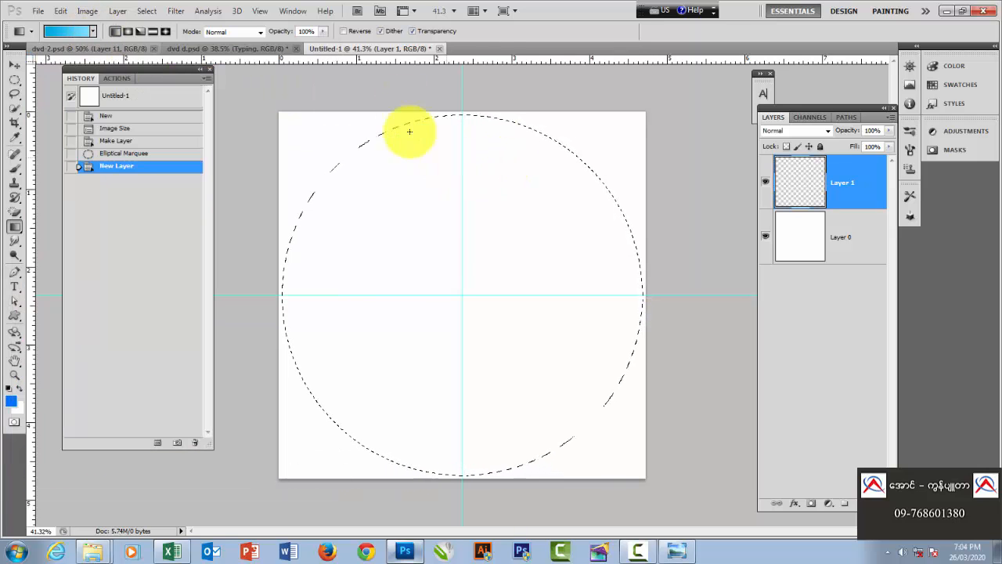
pyautogui.moveTo(324, 94); pyautogui.dragTo(676, 494)
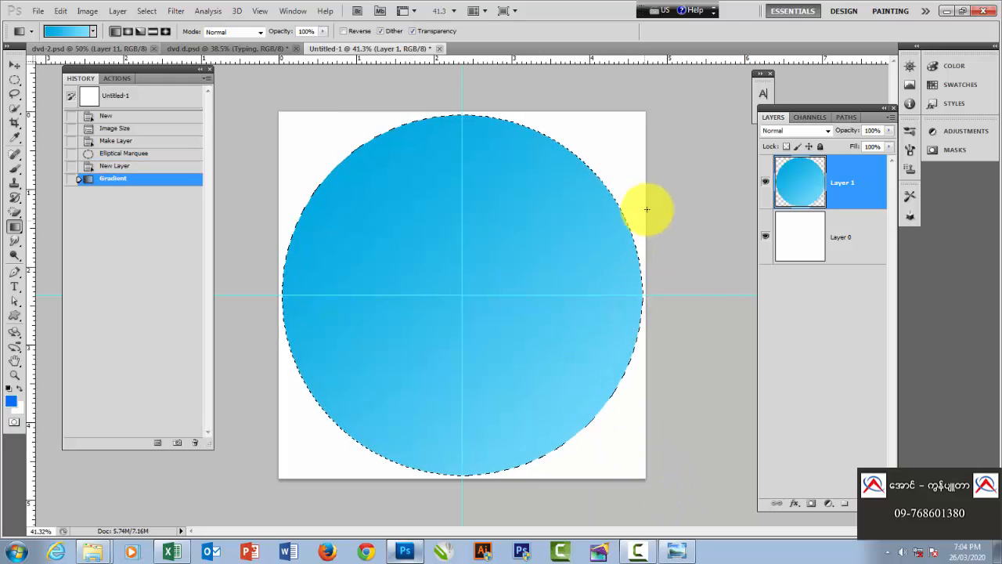
# Step: Try refilling the circular selection with the blue gradient from the upper right, and with a yellow-to-blue preset at several diagonal angles
pyautogui.moveTo(650, 159); pyautogui.dragTo(256, 413)
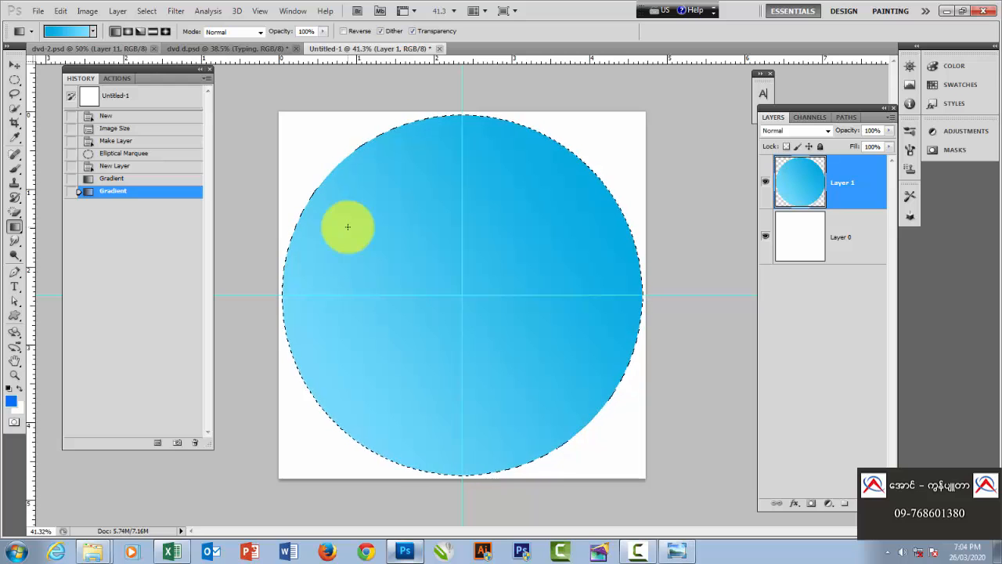
pyautogui.click(92, 32)
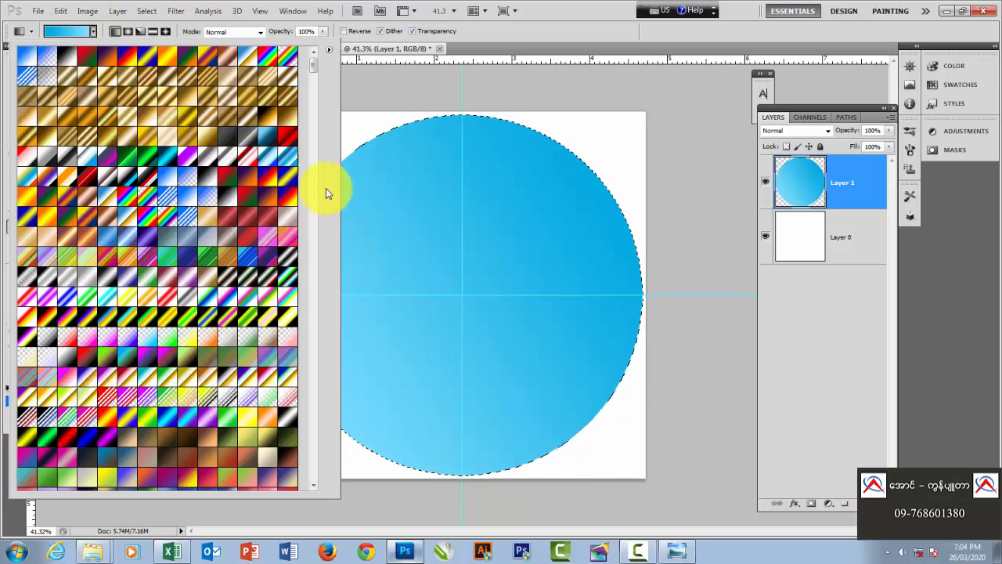
pyautogui.scroll(-5, 264, 191)
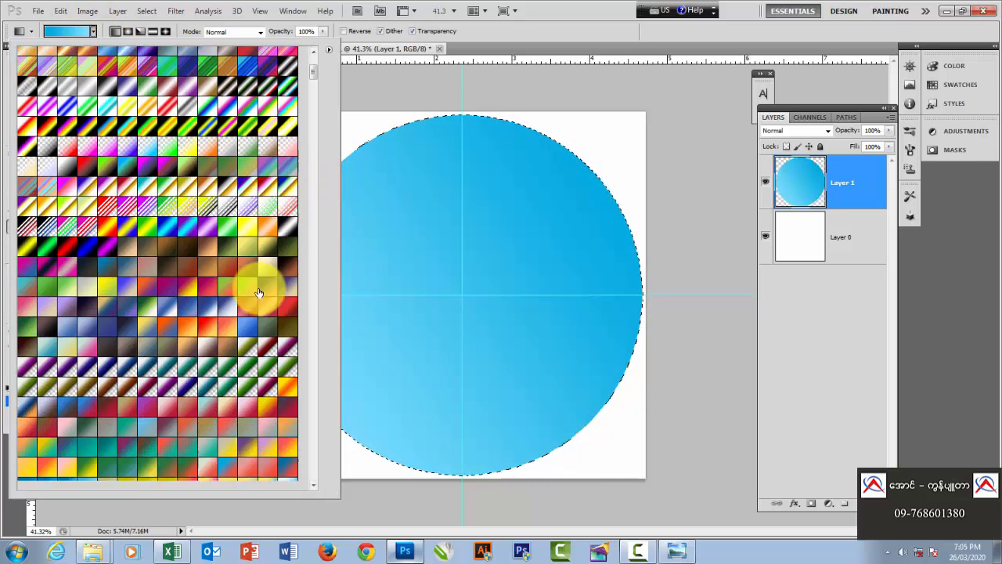
pyautogui.scroll(-5, 257, 305)
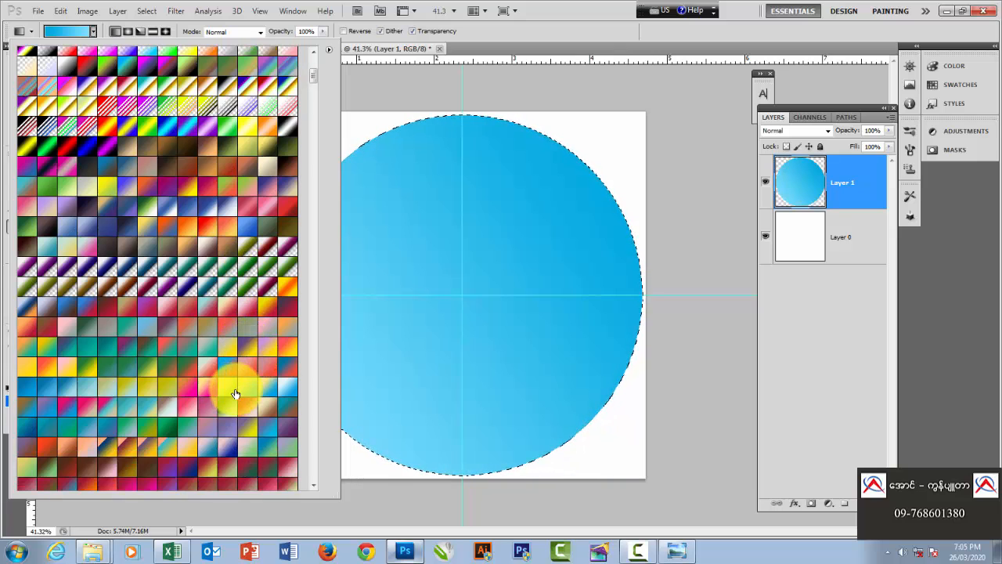
pyautogui.click(267, 386)
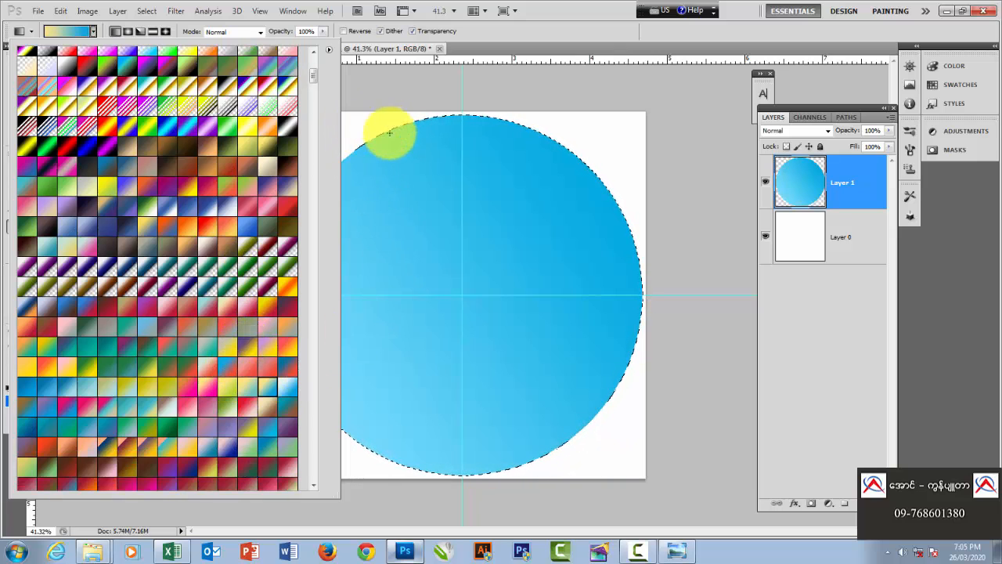
pyautogui.moveTo(391, 134); pyautogui.dragTo(547, 444)
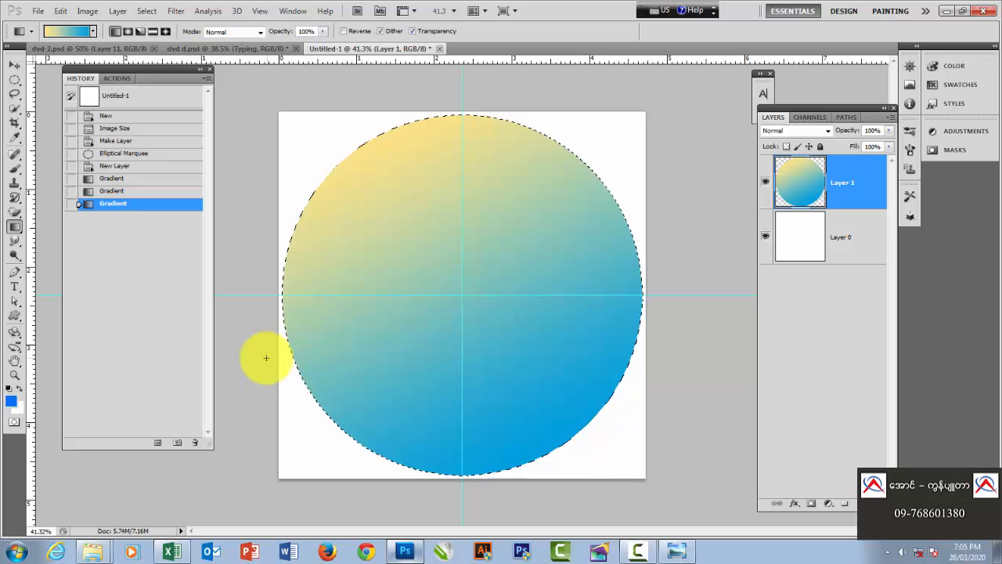
pyautogui.moveTo(266, 357); pyautogui.dragTo(377, 369)
pyautogui.moveTo(292, 429); pyautogui.dragTo(292, 429)
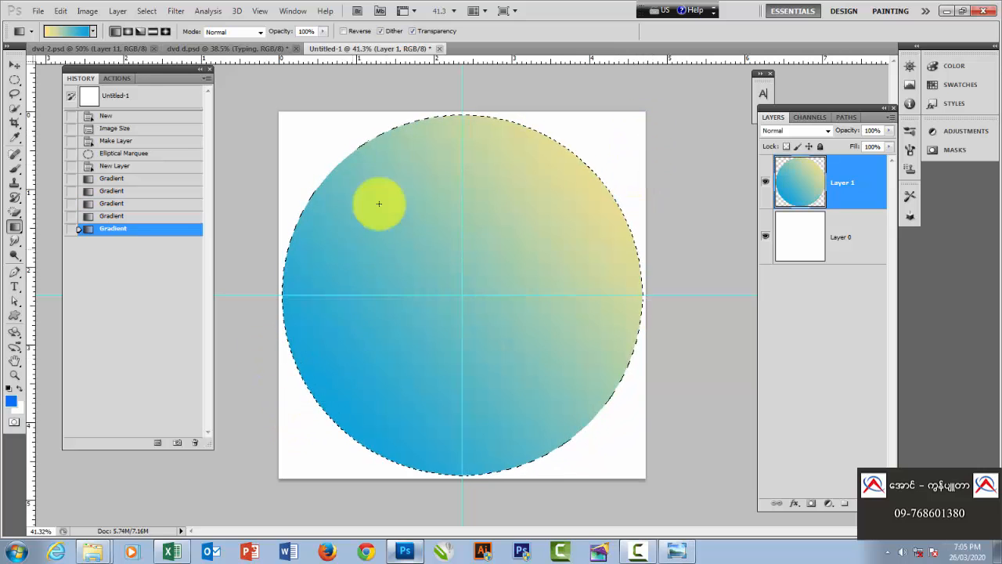
# Step: Try a muted teal-to-pale-blue linear gradient preset running diagonally from the circle's upper left to its lower right
pyautogui.click(92, 32)
pyautogui.scroll(-10, 227, 282)
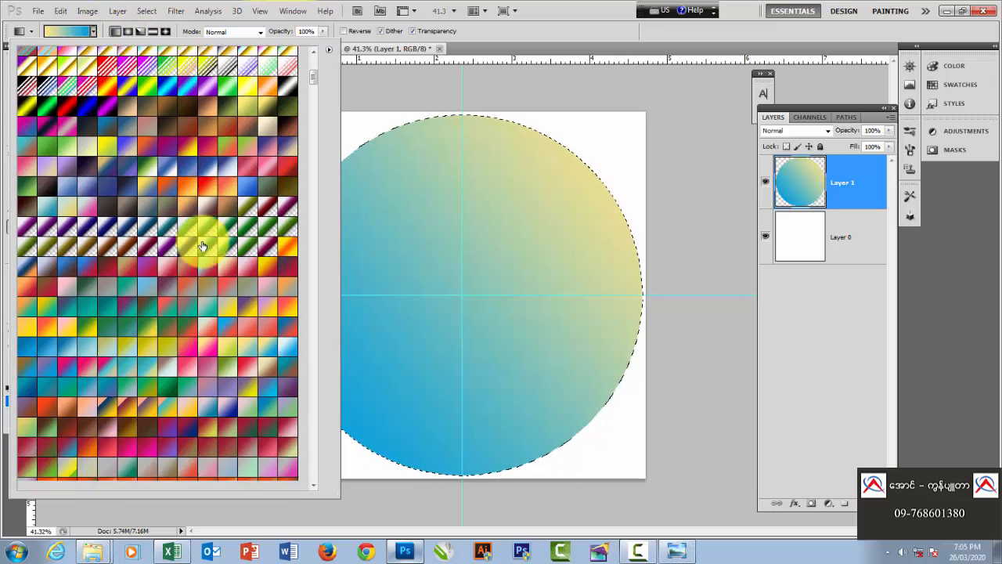
pyautogui.scroll(-1, 235, 296)
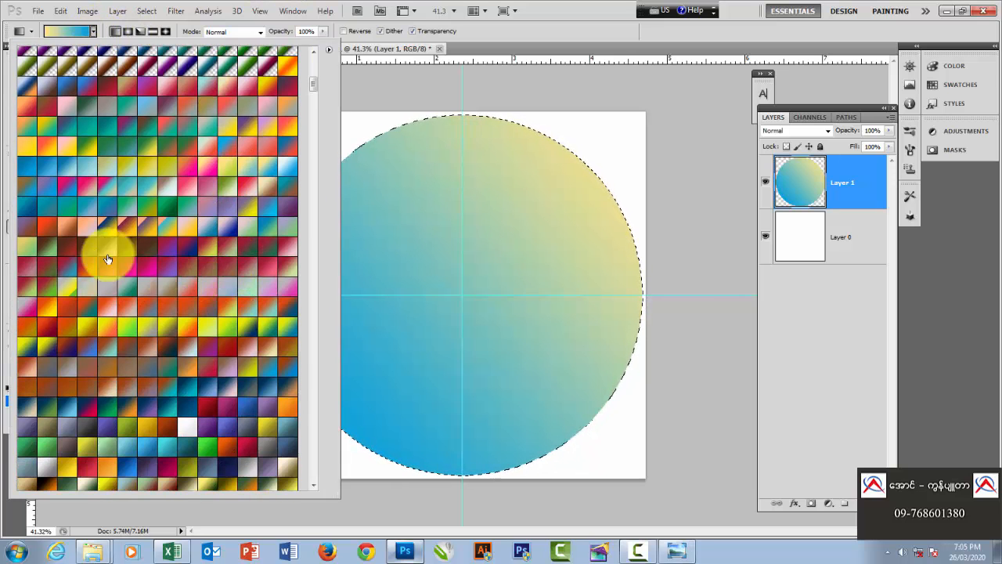
pyautogui.click(87, 166)
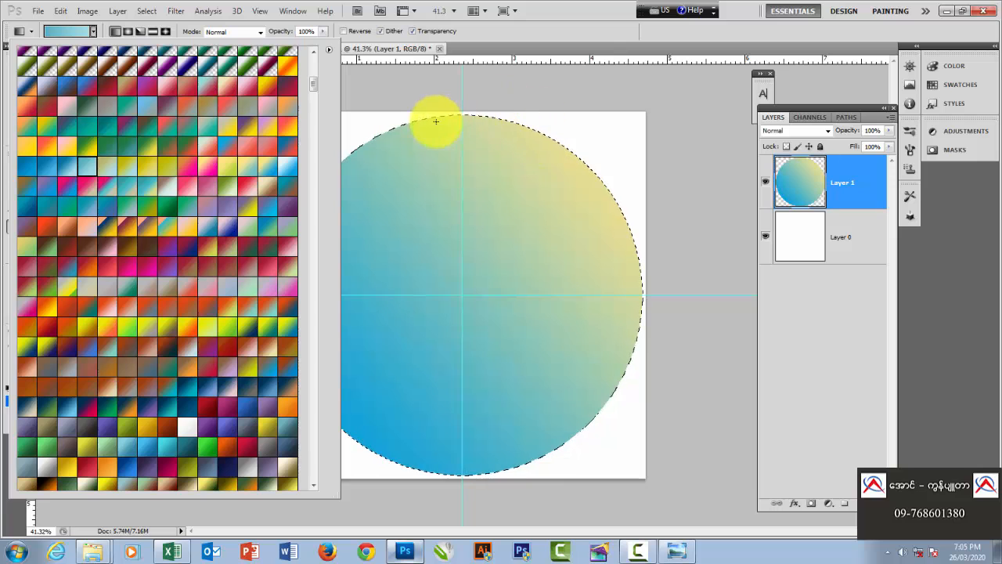
pyautogui.moveTo(428, 177); pyautogui.dragTo(583, 451)
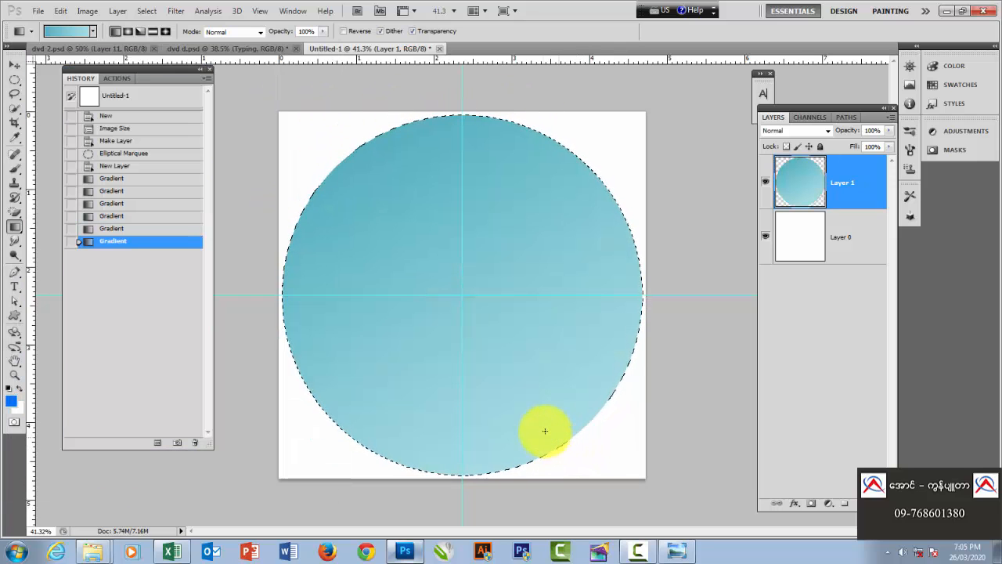
# Step: Try a deep-blue-to-bright-blue linear gradient preset across the circle, from upper left to lower right
pyautogui.click(92, 32)
pyautogui.click(27, 166)
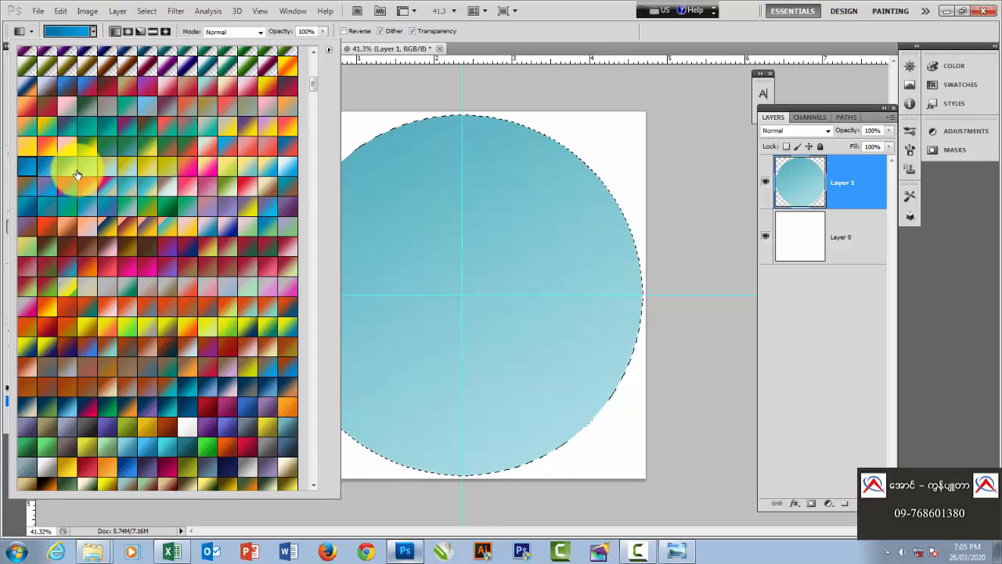
pyautogui.moveTo(402, 113); pyautogui.dragTo(548, 454)
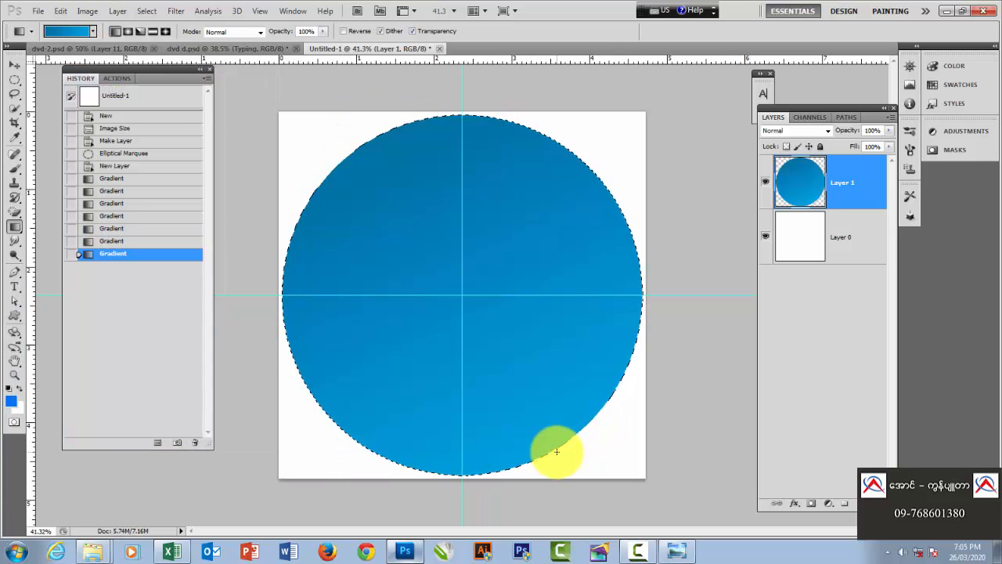
# Step: Try a blue-to-dark-brown linear gradient preset on the circle, ending with a fill from lower left to upper right
pyautogui.click(92, 31)
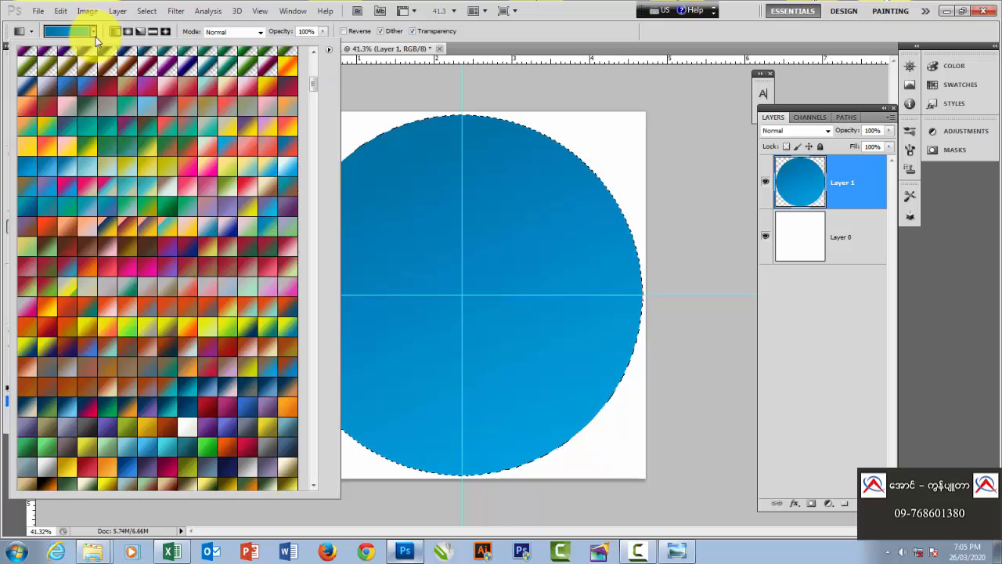
pyautogui.click(70, 96)
pyautogui.moveTo(441, 123); pyautogui.dragTo(551, 386)
pyautogui.moveTo(276, 345); pyautogui.dragTo(626, 201)
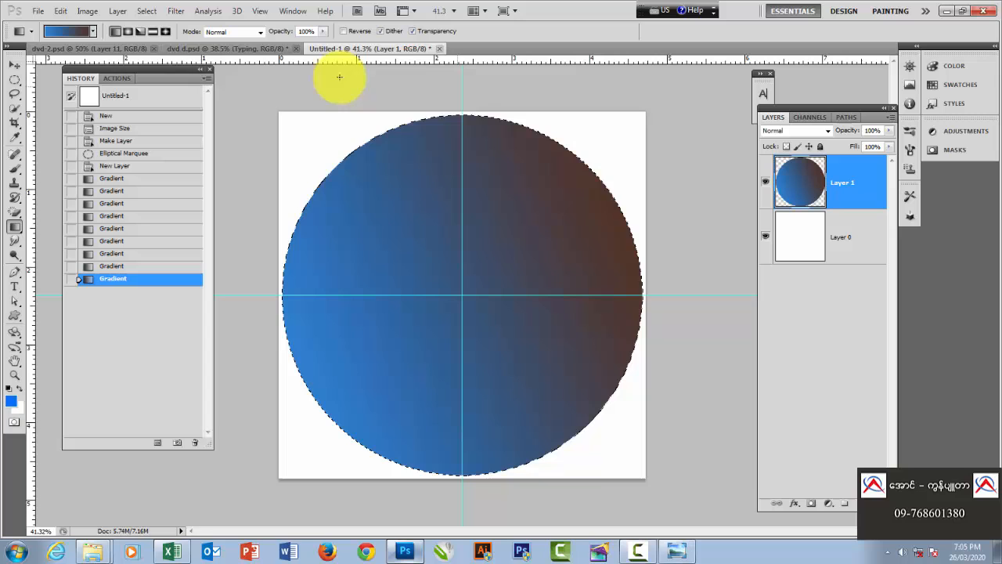
# Step: Fill the circle with a near-white-to-blue linear gradient preset from lower left to upper right, and deselect
pyautogui.click(92, 32)
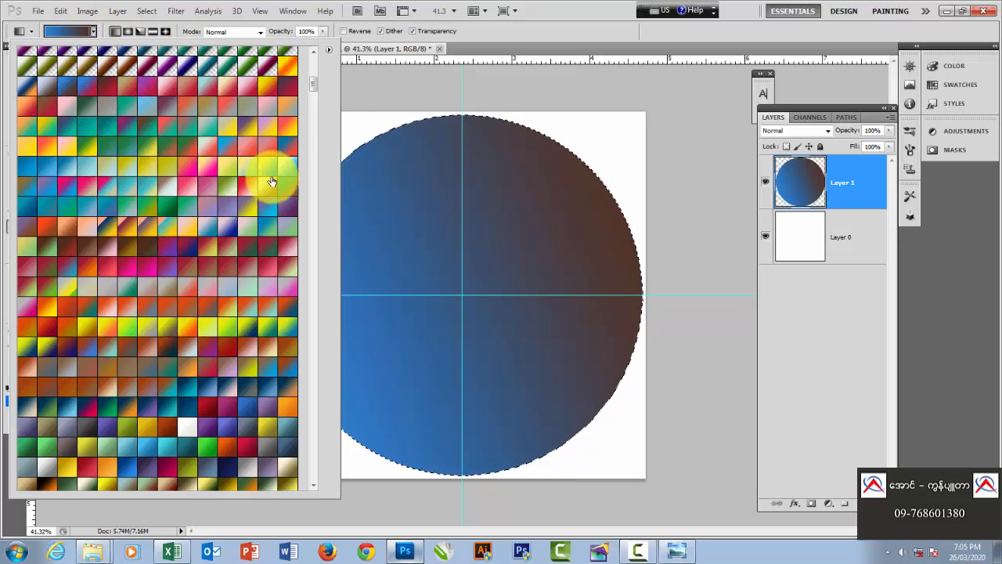
pyautogui.click(288, 178)
pyautogui.moveTo(450, 94); pyautogui.dragTo(459, 455)
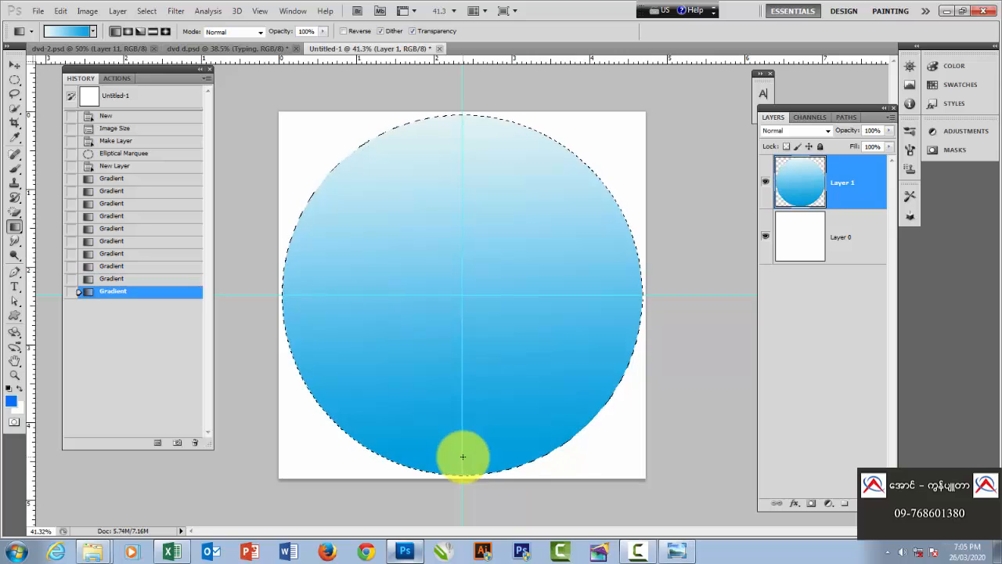
pyautogui.moveTo(263, 384); pyautogui.dragTo(630, 123)
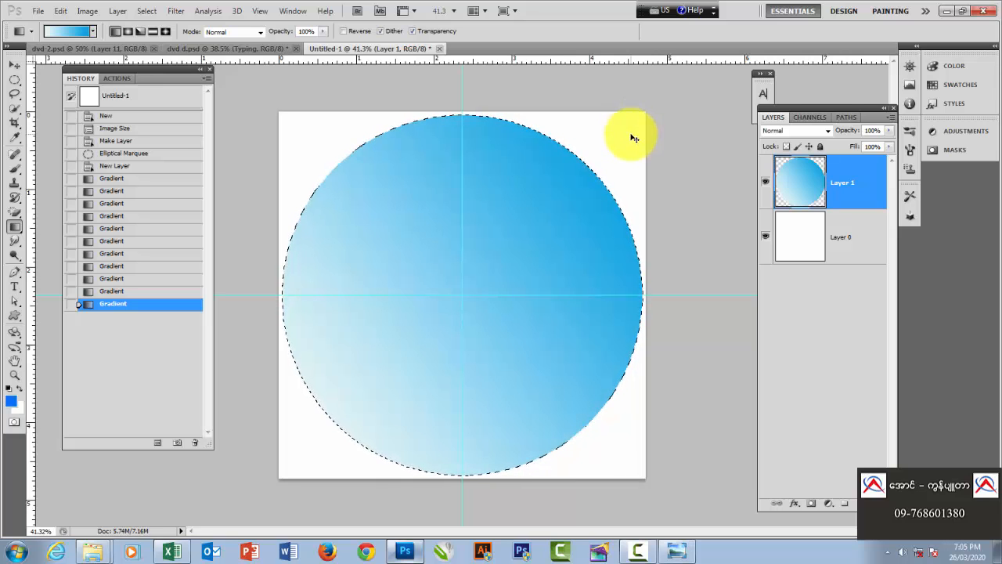
pyautogui.hotkey('ctrl', 'd')
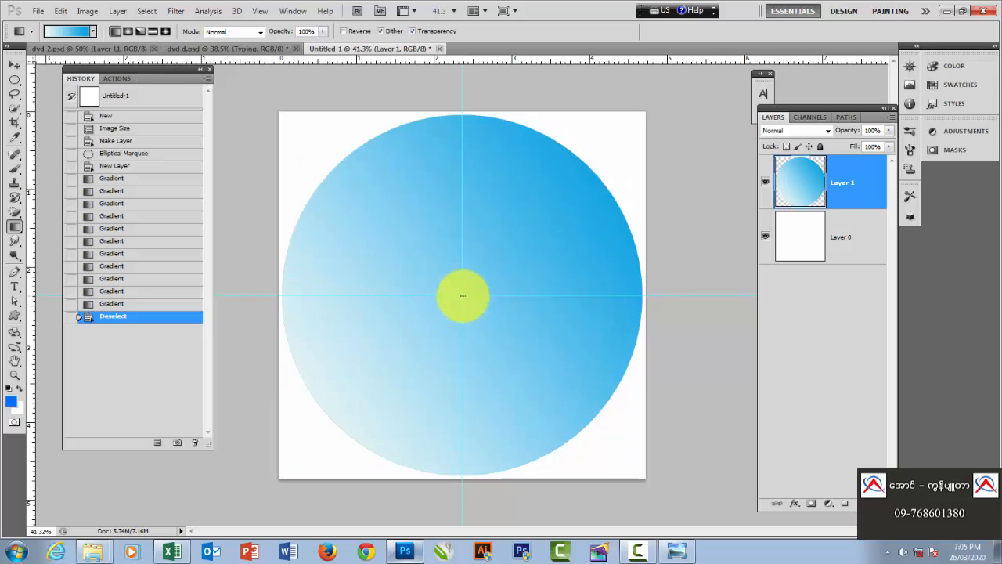
# Step: Cut a circular hole about 1.85 inches across, centred on the guides' intersection, out of Layer 1 using the Elliptical Marquee tool, and deselect
pyautogui.scroll(1, 463, 295)
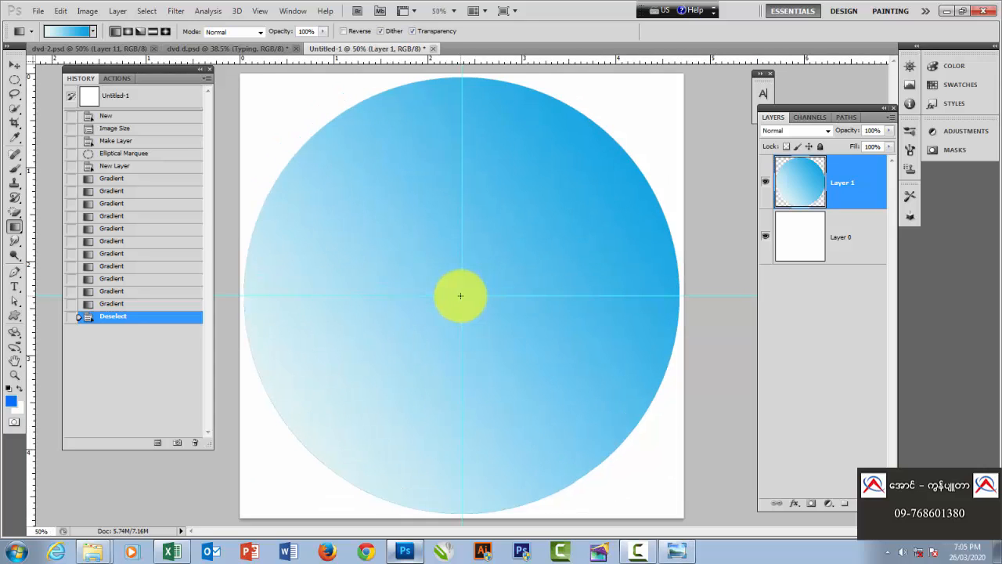
pyautogui.click(14, 80)
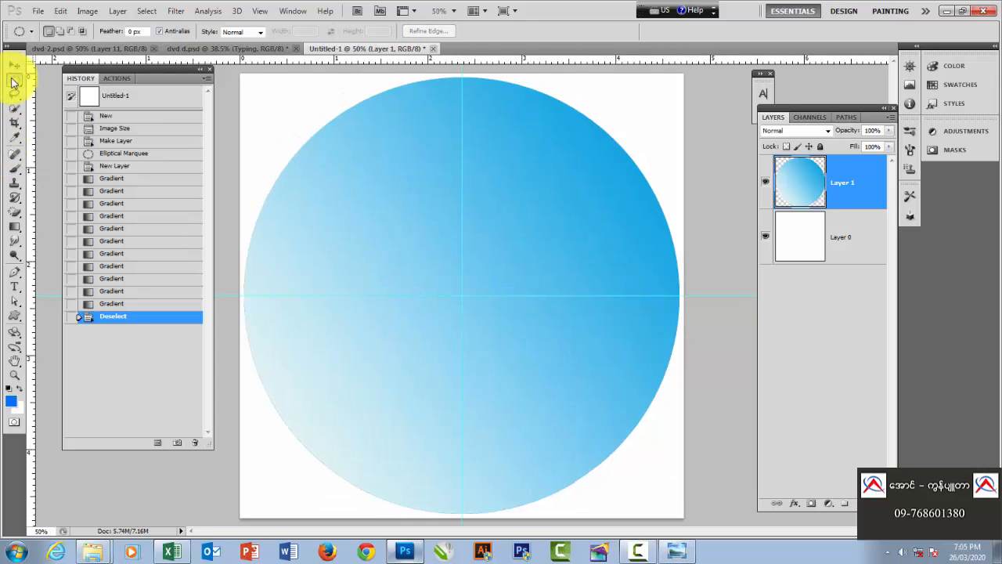
pyautogui.rightClick(13, 81)
pyautogui.click(59, 92)
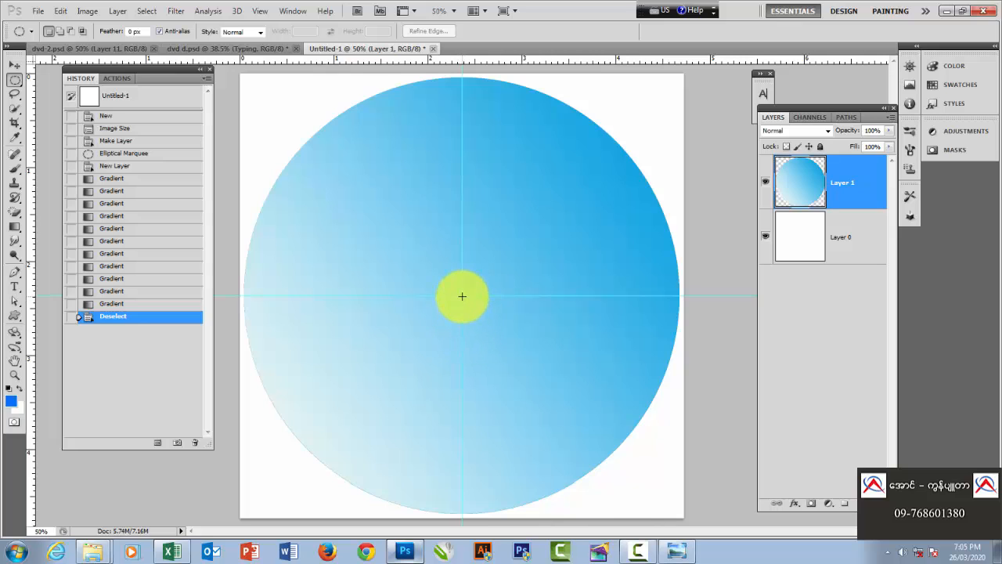
pyautogui.moveTo(462, 296); pyautogui.dragTo(543, 374)
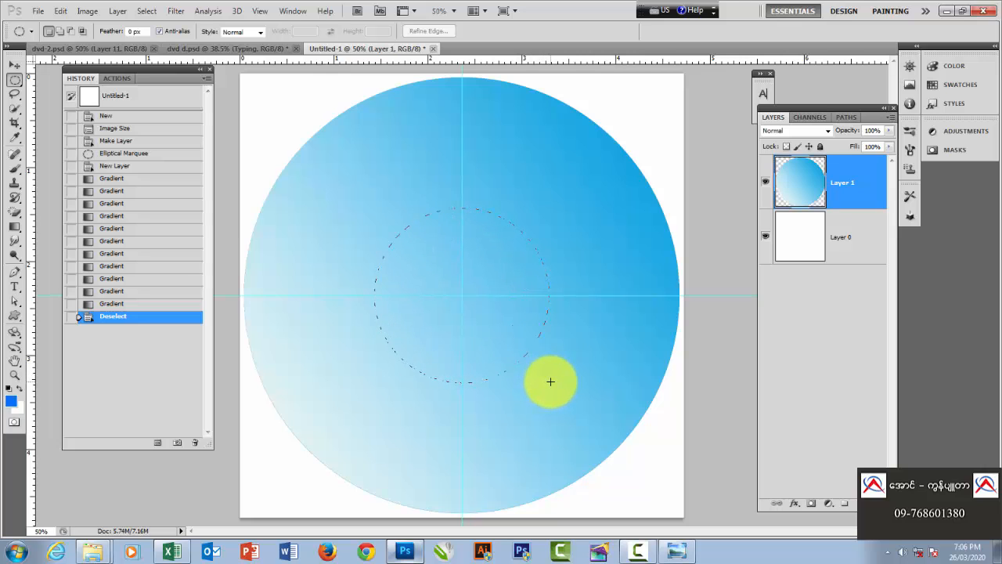
pyautogui.moveTo(550, 382); pyautogui.dragTo(551, 381)
pyautogui.scroll(-5, 504, 313)
pyautogui.scroll(3, 506, 312)
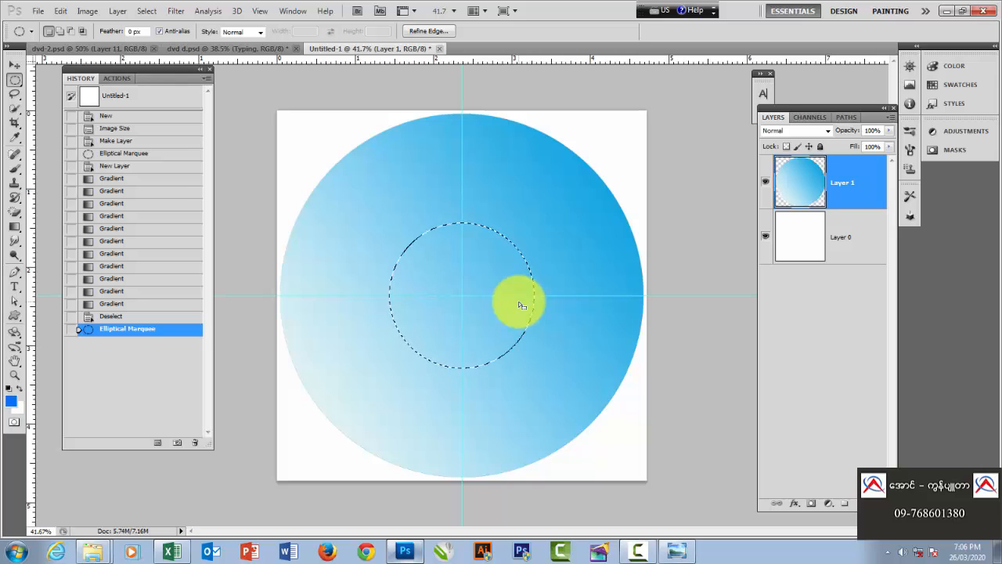
pyautogui.press('Delete')
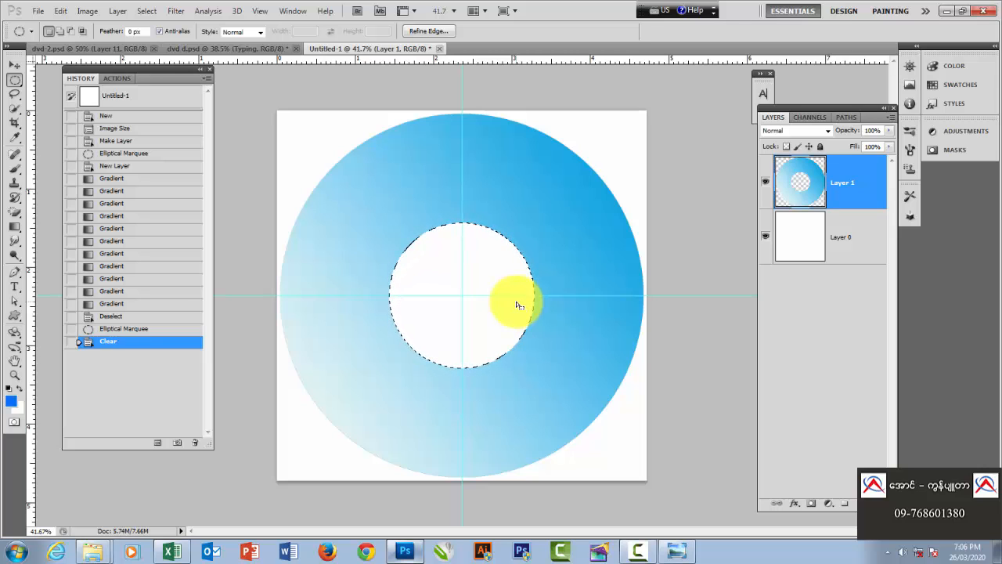
pyautogui.hotkey('ctrl', 'd')
pyautogui.scroll(-4, 415, 293)
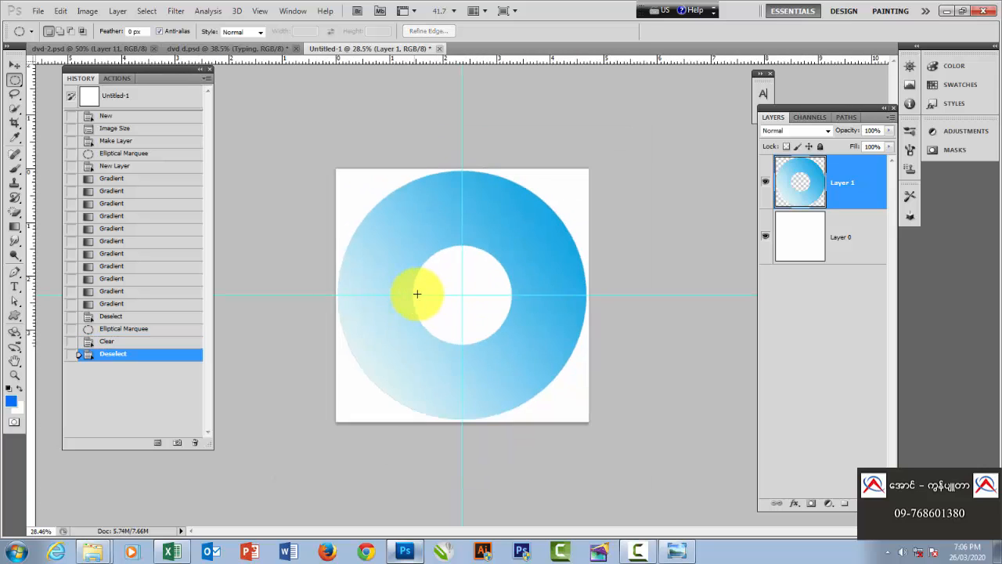
pyautogui.scroll(3, 423, 289)
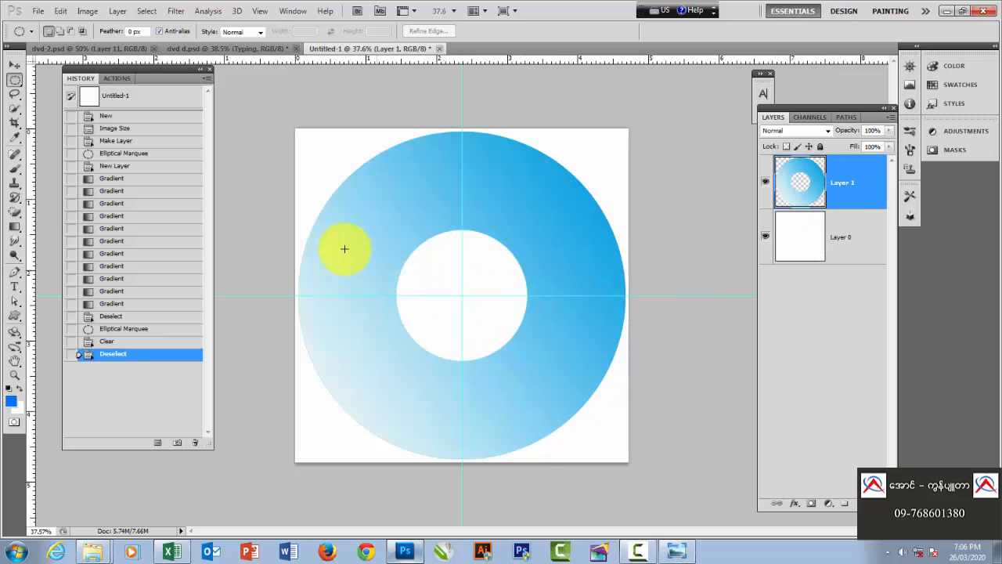
# Step: Add the Burmese text "ဖိုတိုရှော့" to the disc's upper-left area in W01ArtHouse-2009 at 18 pt, coloured red #ff0018
pyautogui.click(14, 289)
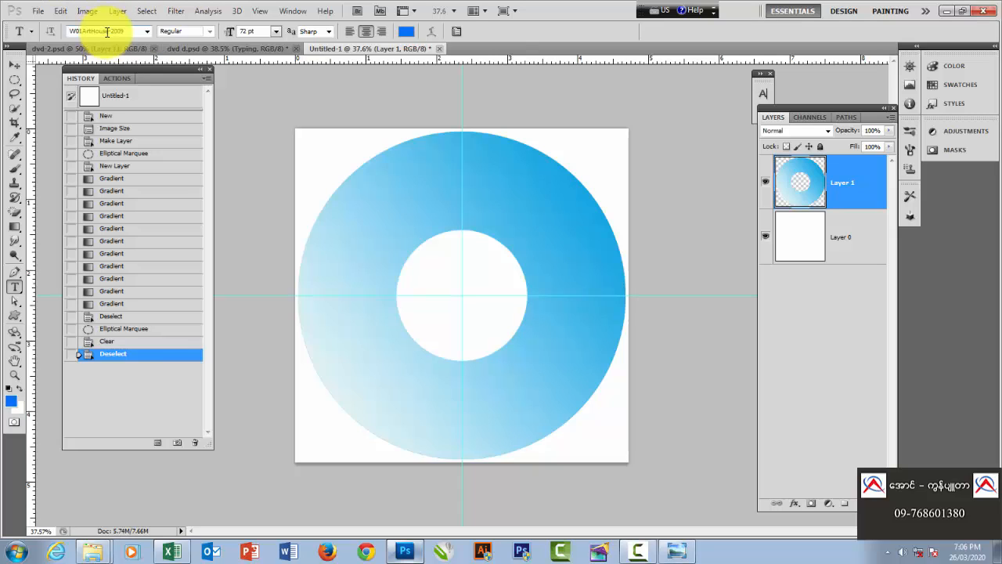
pyautogui.click(408, 34)
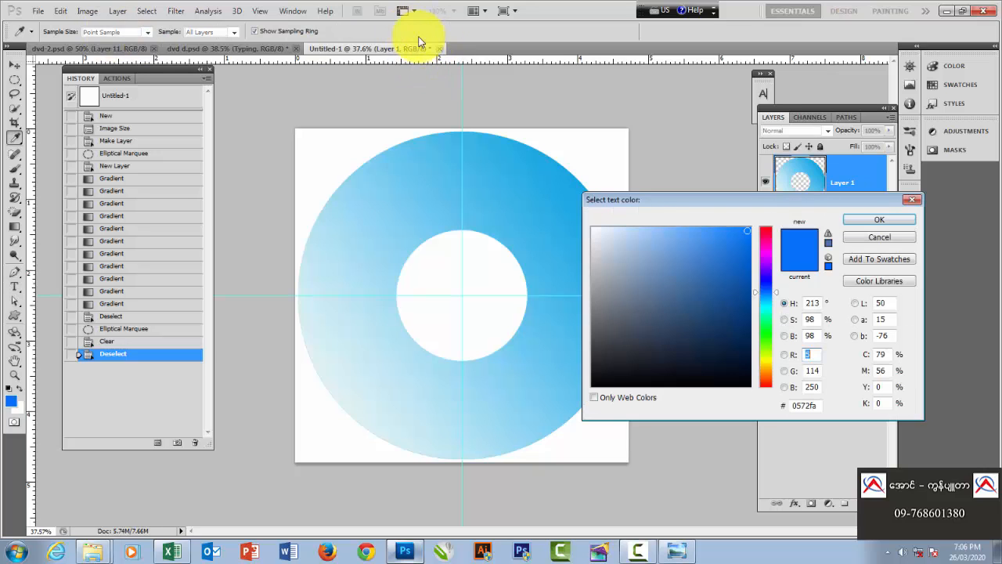
pyautogui.click(764, 235)
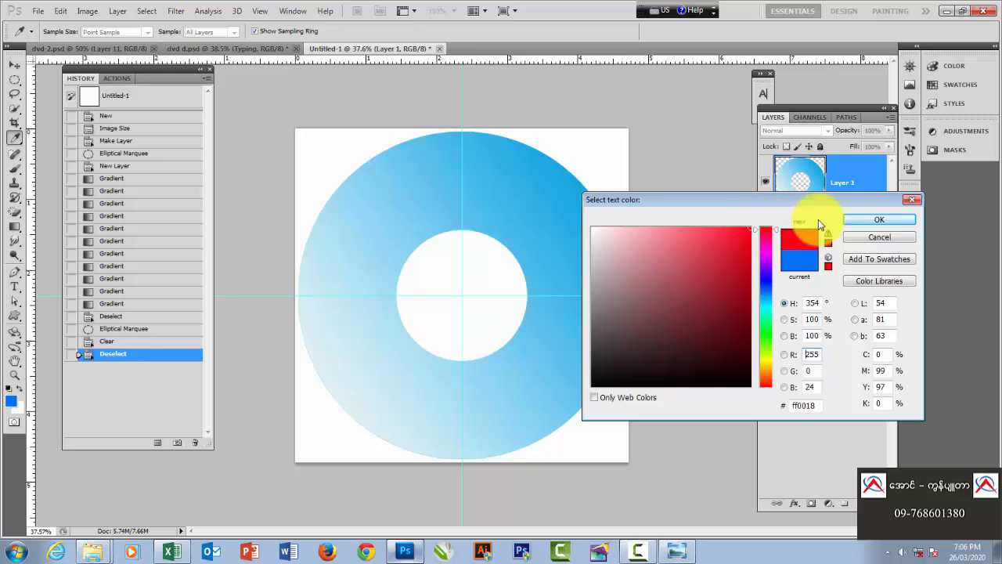
pyautogui.click(854, 220)
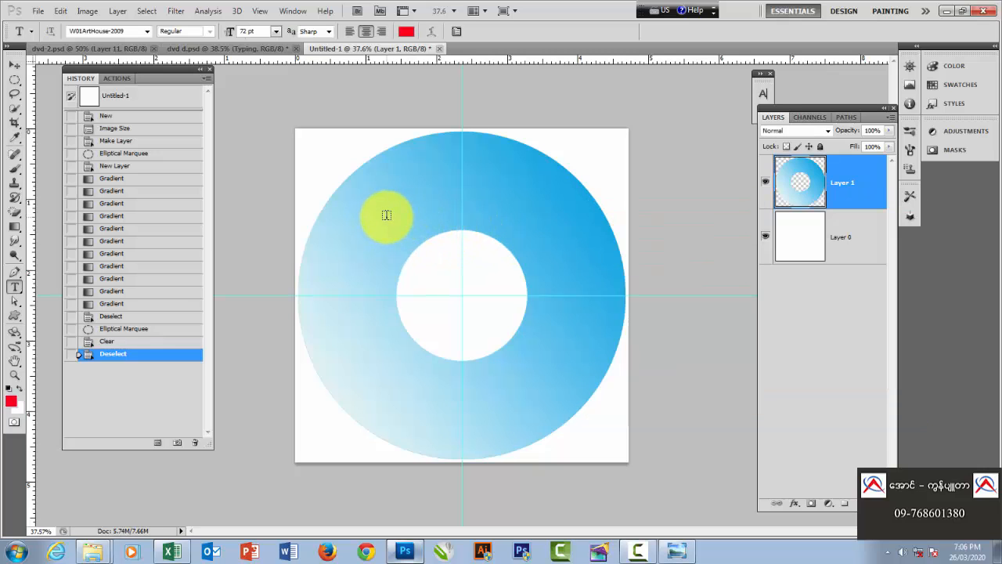
pyautogui.click(387, 215)
pyautogui.click(277, 32)
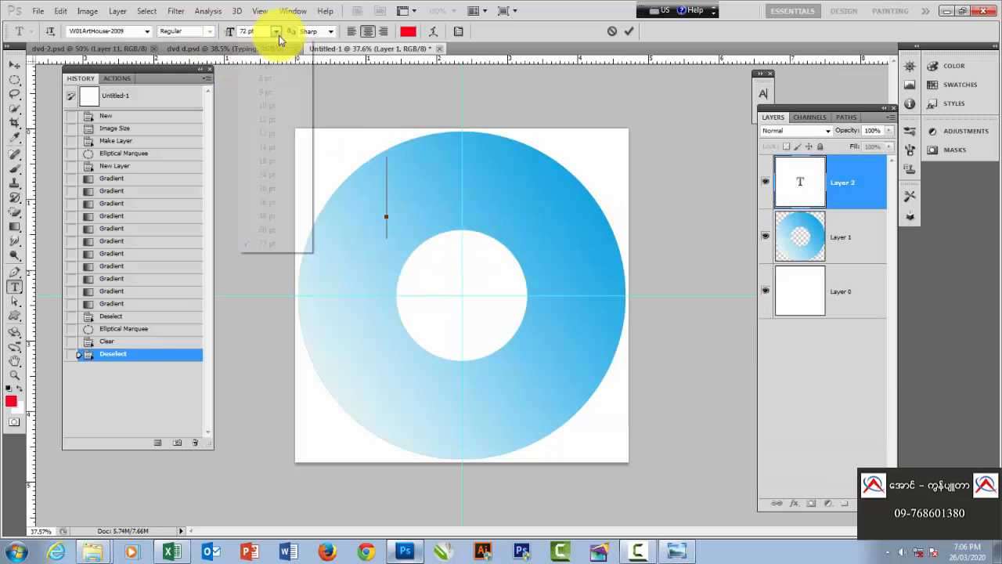
pyautogui.click(273, 163)
pyautogui.click(465, 178)
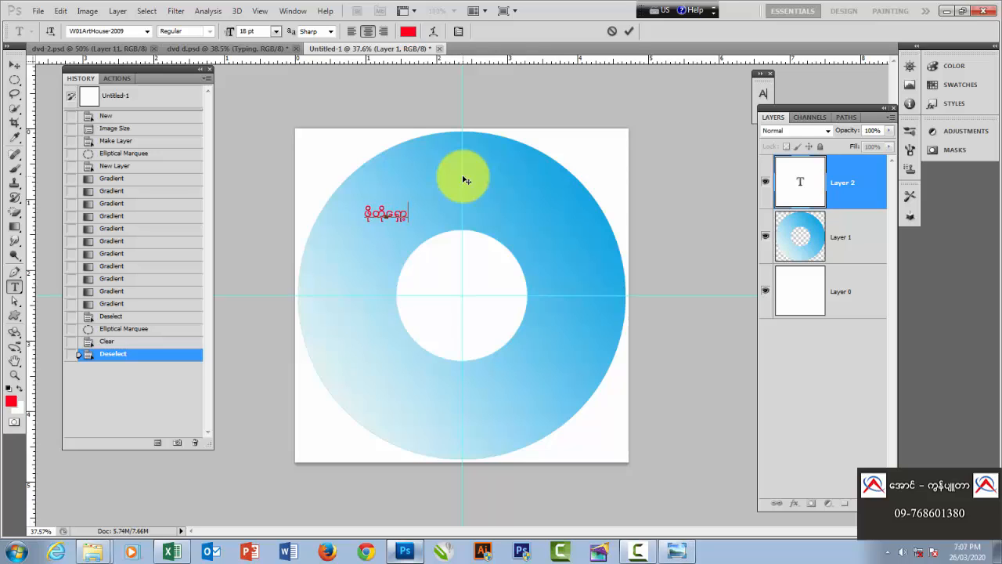
pyautogui.hotkey('ctrl', 'Return')
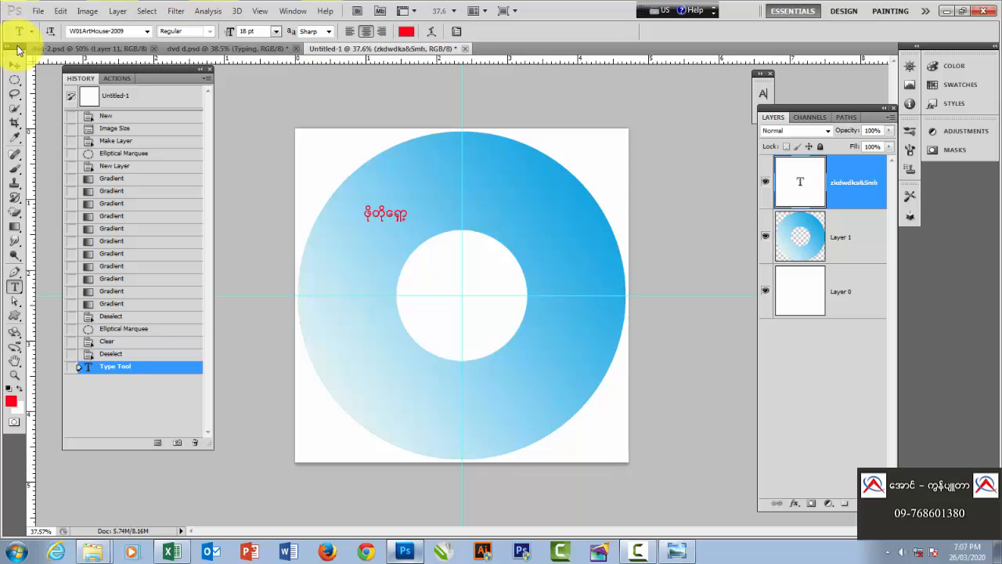
# Step: Move the red Burmese text onto the horizontal guide left of the hole and place a duplicate right of the hole
pyautogui.click(17, 66)
pyautogui.moveTo(401, 223); pyautogui.dragTo(379, 263)
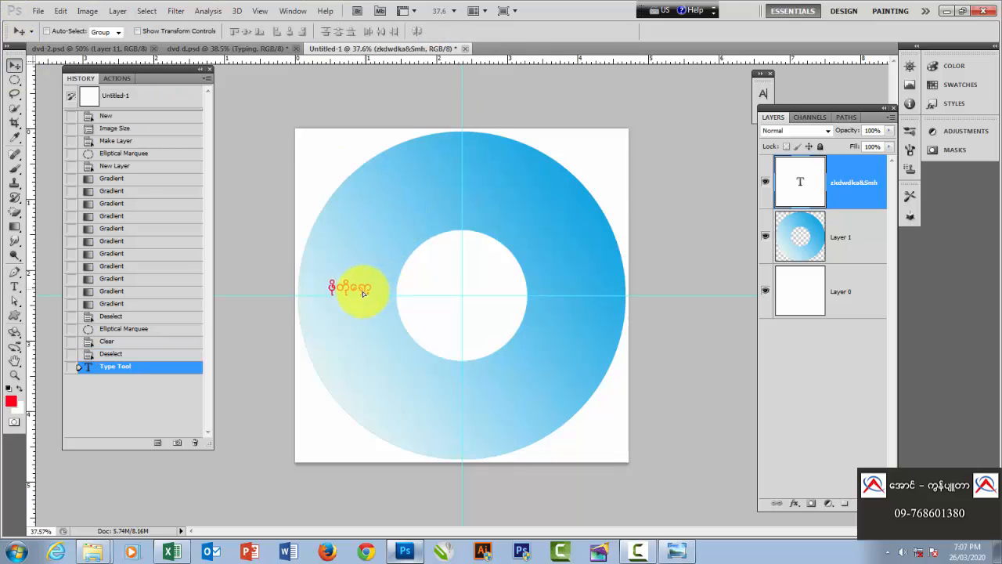
pyautogui.click(432, 294)
pyautogui.moveTo(358, 297); pyautogui.dragTo(574, 293)
pyautogui.click(333, 293)
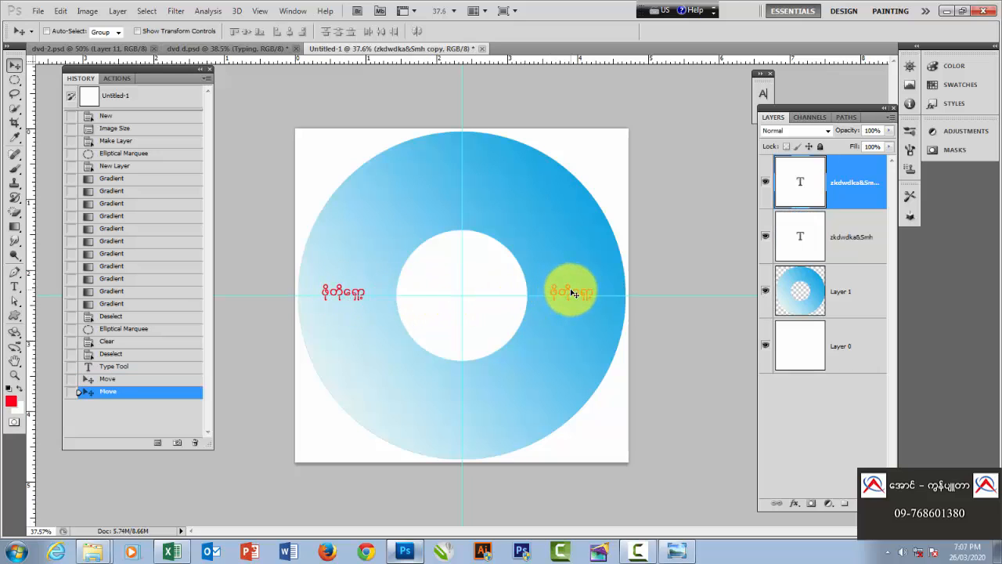
# Step: Replace the duplicate's text with "လက်တွေ့" and "သင်ခန်းစာများ" on two lines
pyautogui.press('t')
pyautogui.hotkey('ctrl', '+')
pyautogui.click(613, 292)
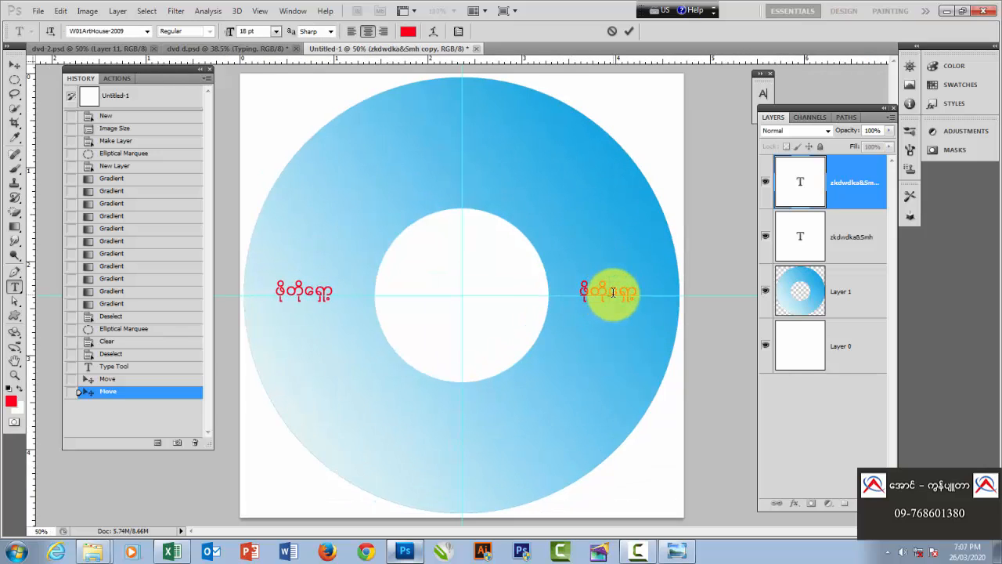
pyautogui.hotkey('ctrl', 'a')
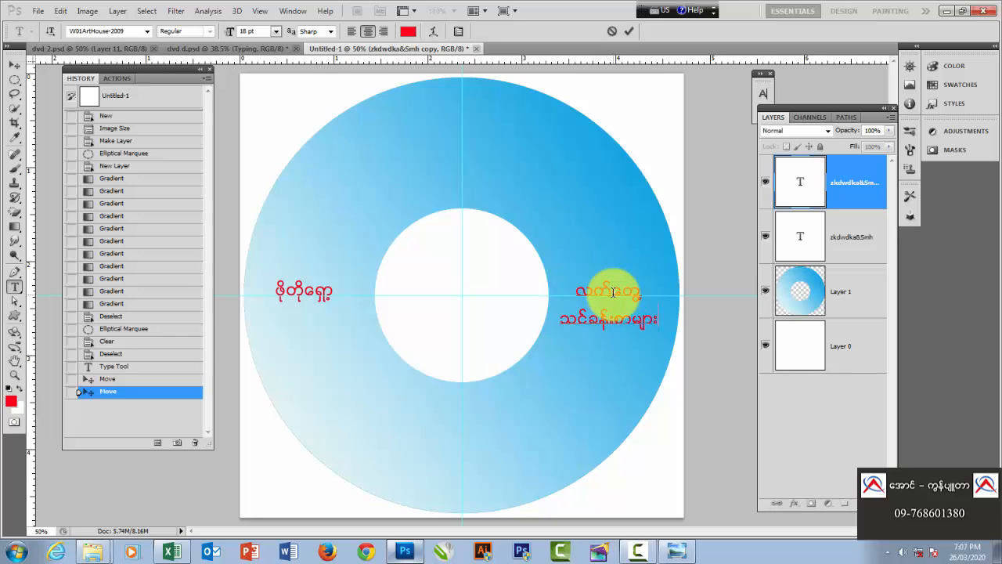
pyautogui.hotkey('ctrl', 'Return')
pyautogui.scroll(-2, 613, 292)
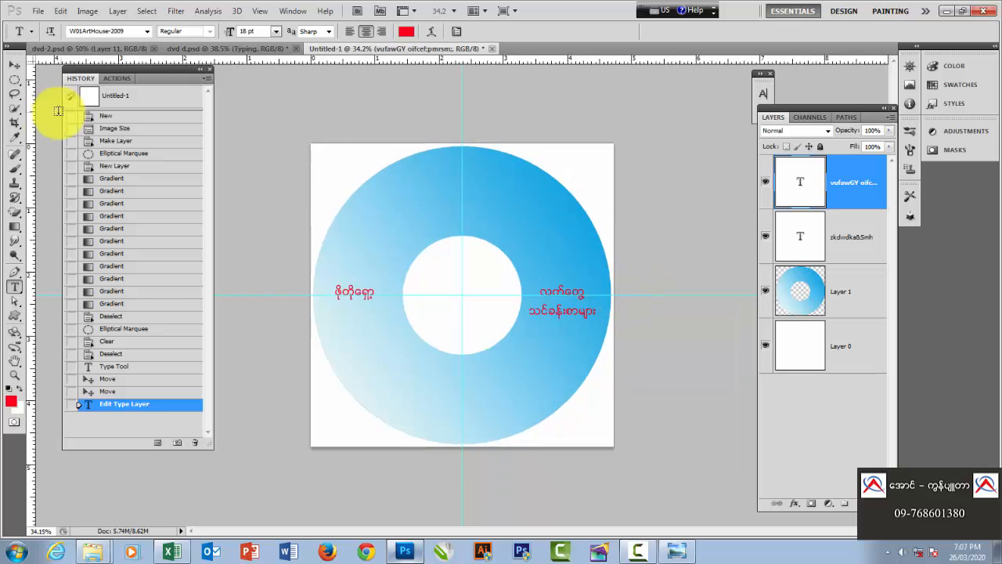
# Step: Shift the two-line text slightly toward the ring's outer right edge
pyautogui.click(14, 64)
pyautogui.scroll(1, 666, 292)
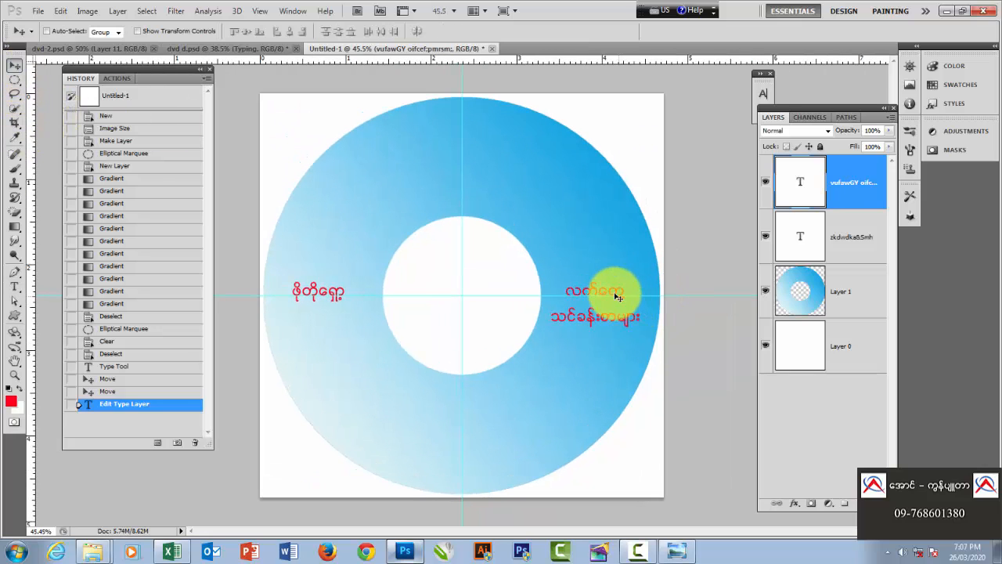
pyautogui.moveTo(610, 291); pyautogui.dragTo(615, 288)
pyautogui.scroll(-1, 615, 288)
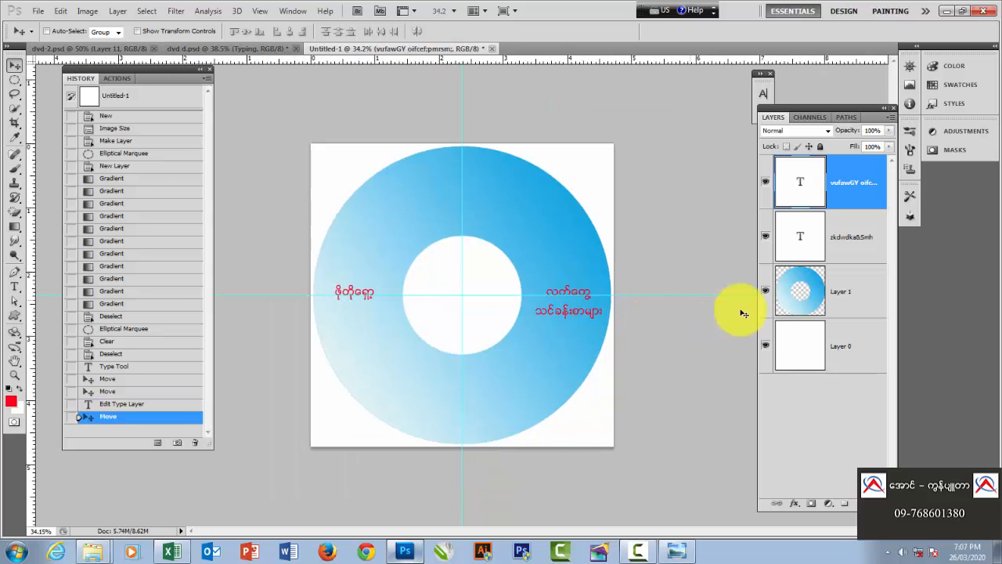
# Step: Set the foreground colour to black #000000 and fill Layer 0 with it
pyautogui.click(765, 347)
pyautogui.click(765, 347)
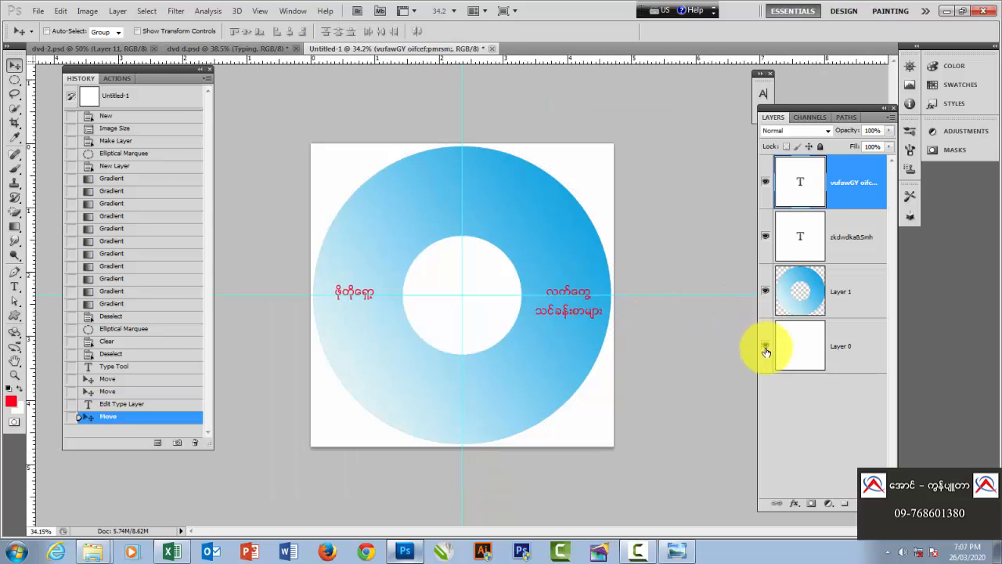
pyautogui.click(849, 356)
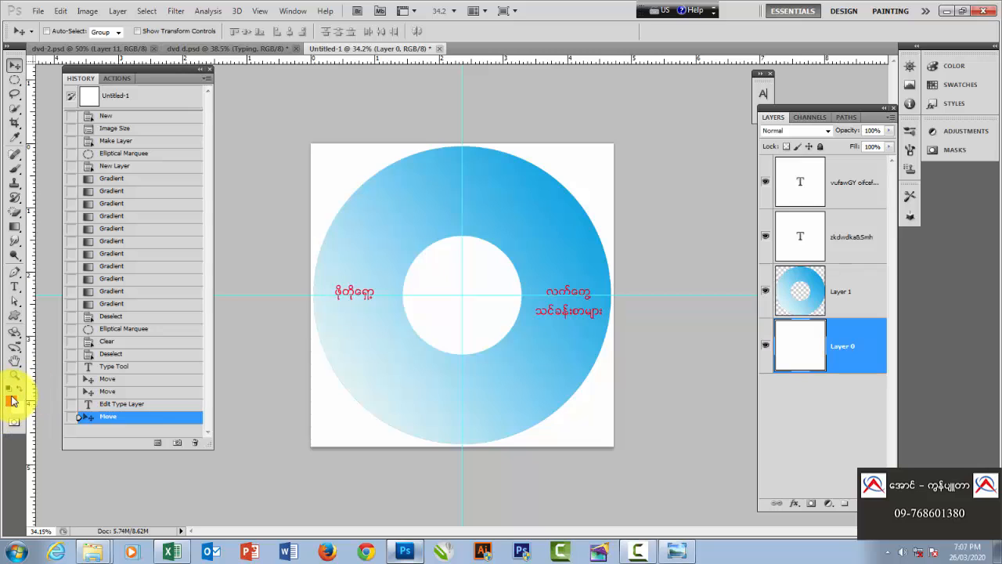
pyautogui.click(11, 401)
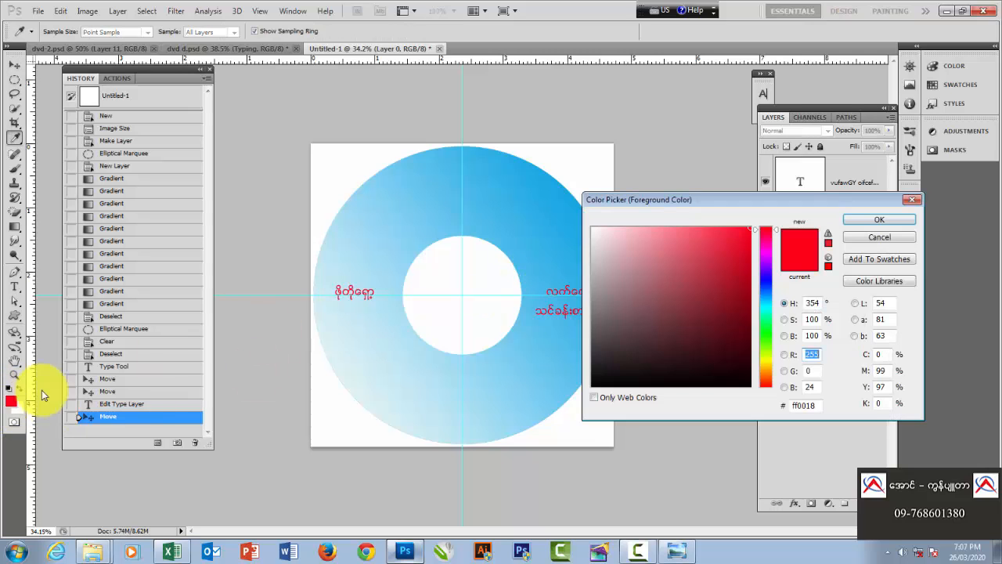
pyautogui.click(602, 366)
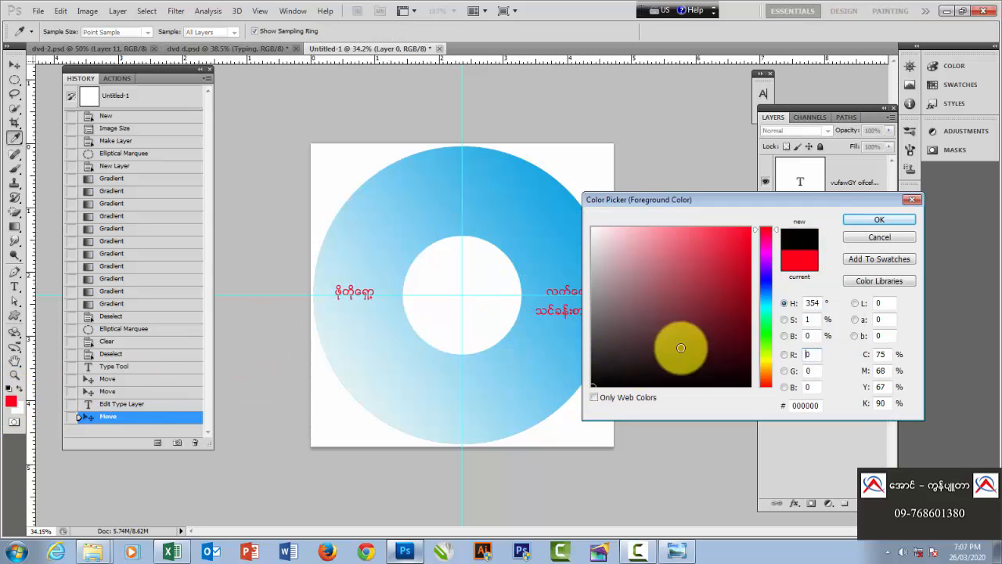
pyautogui.click(856, 218)
pyautogui.hotkey('alt', 'BackSpace')
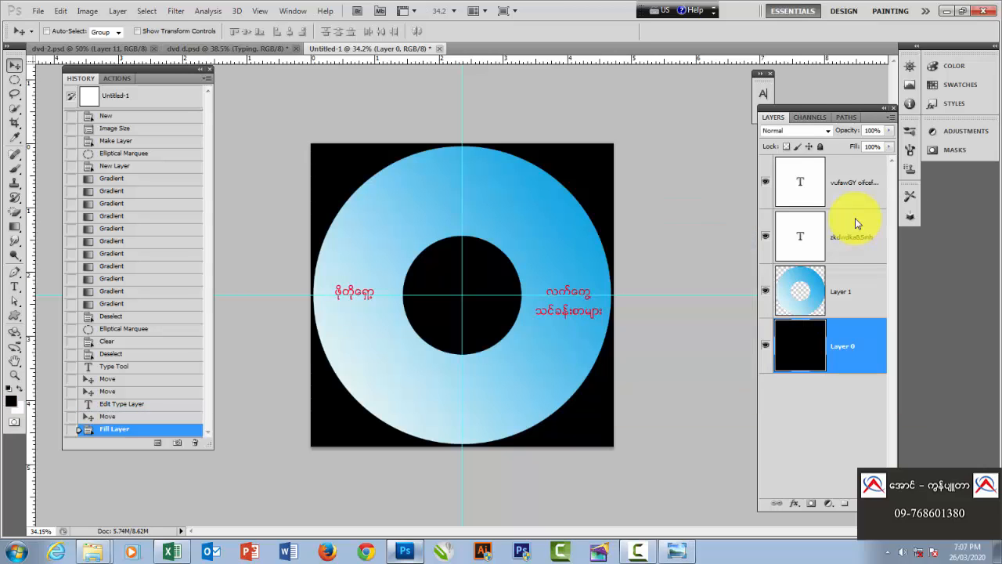
pyautogui.scroll(1, 595, 227)
pyautogui.scroll(1, 615, 274)
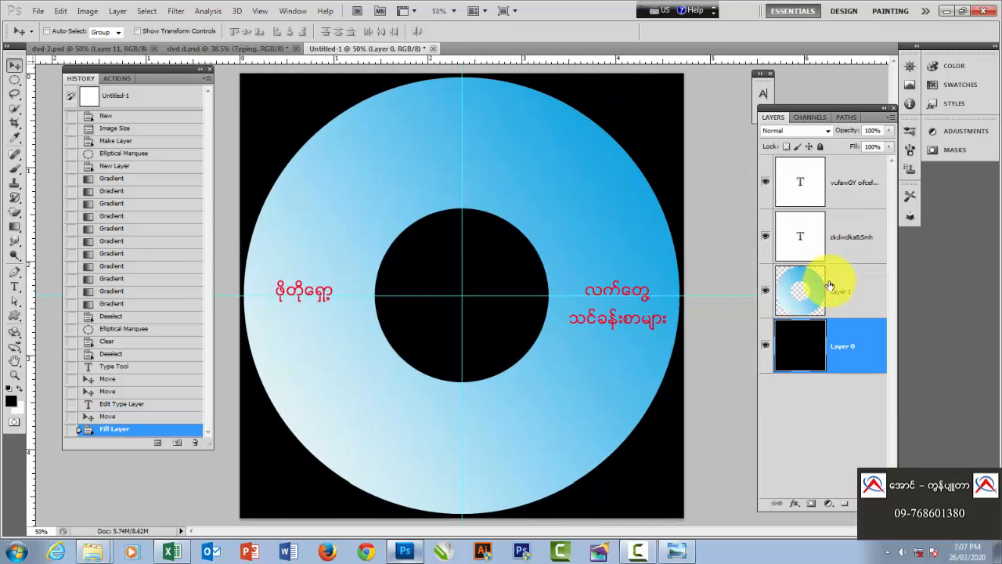
# Step: Change the font of the "ဖိုတိုရှော့" text left of the hole to W20ArtHouse-2009
pyautogui.click(850, 289)
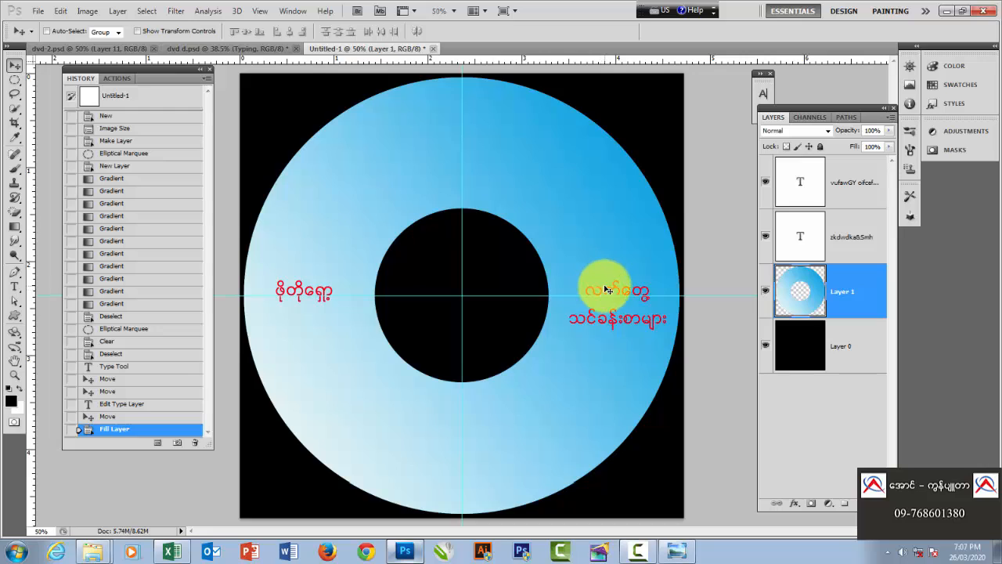
pyautogui.scroll(-1, 608, 290)
pyautogui.click(783, 249)
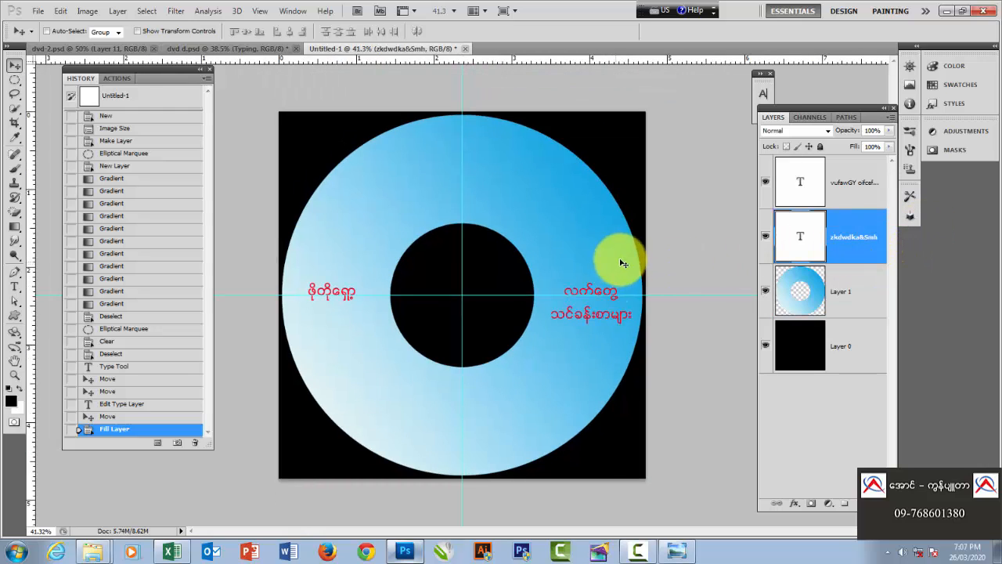
pyautogui.rightClick(330, 289)
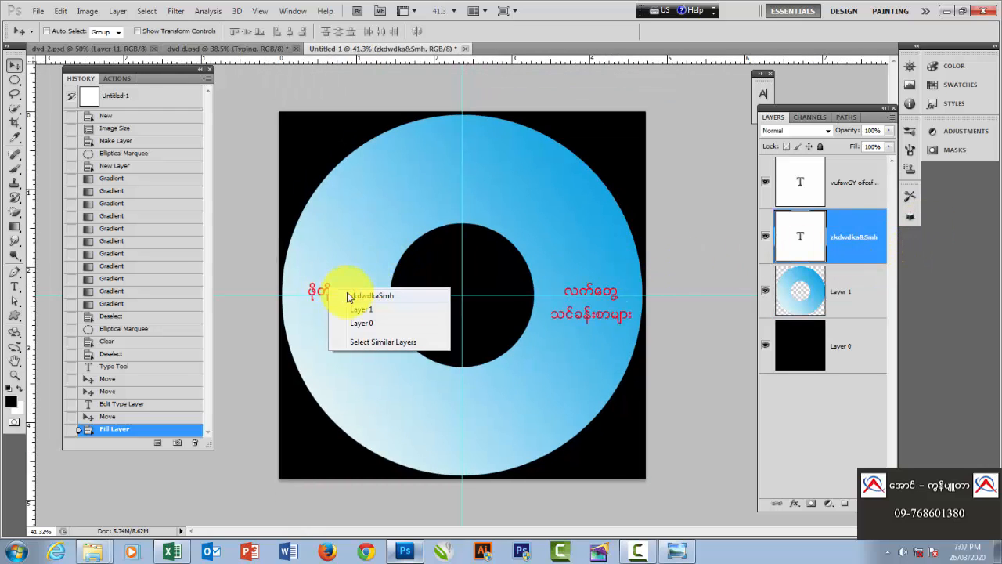
pyautogui.click(352, 296)
pyautogui.click(12, 289)
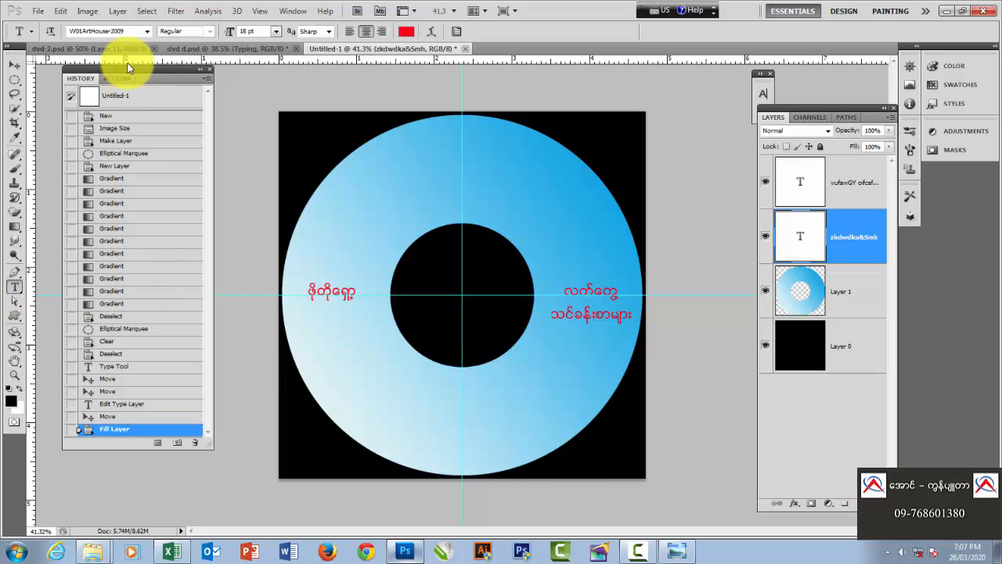
pyautogui.click(146, 31)
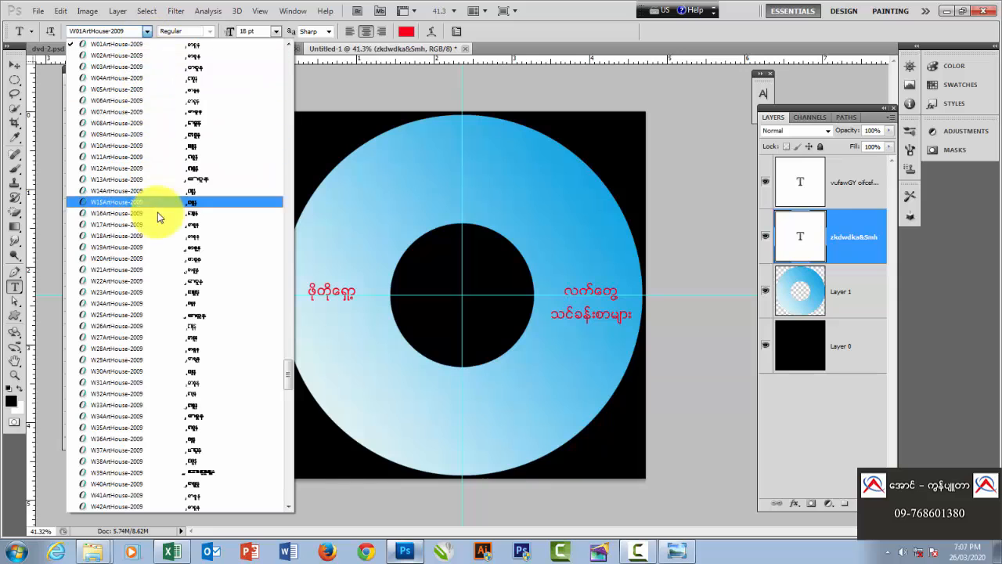
pyautogui.click(159, 262)
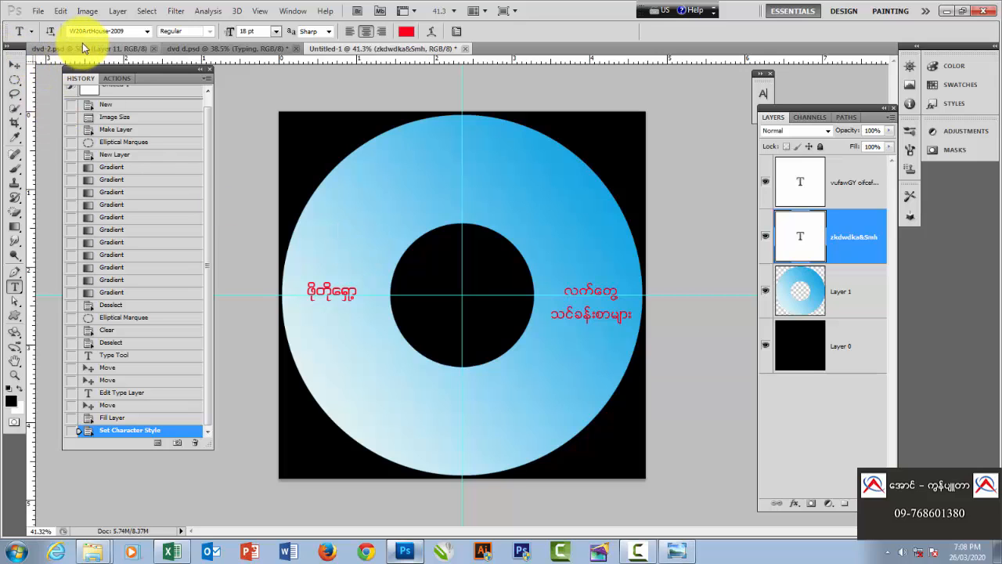
# Step: Change the font of the two-line text right of the hole to W20ArtHouse-2009
pyautogui.click(15, 65)
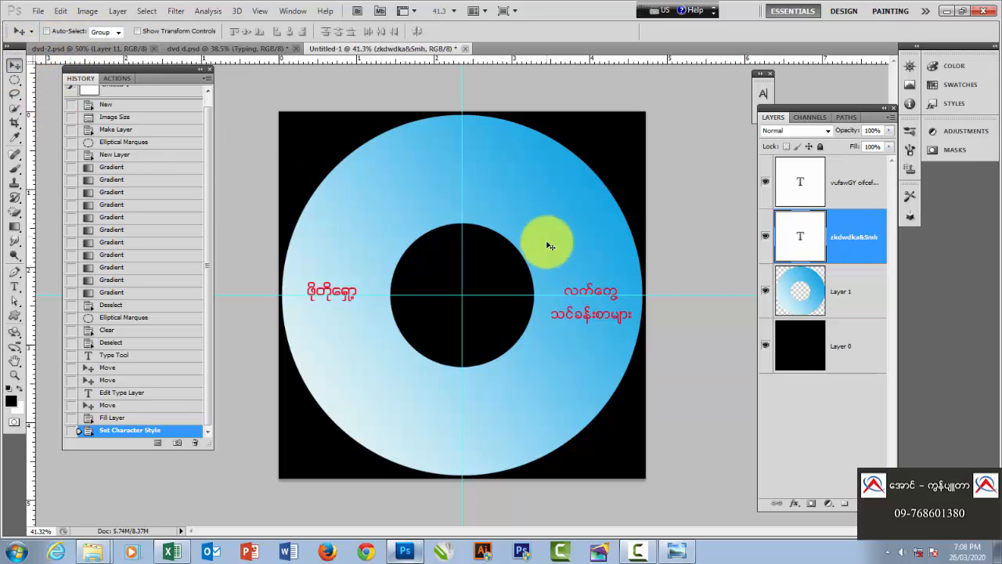
pyautogui.rightClick(580, 292)
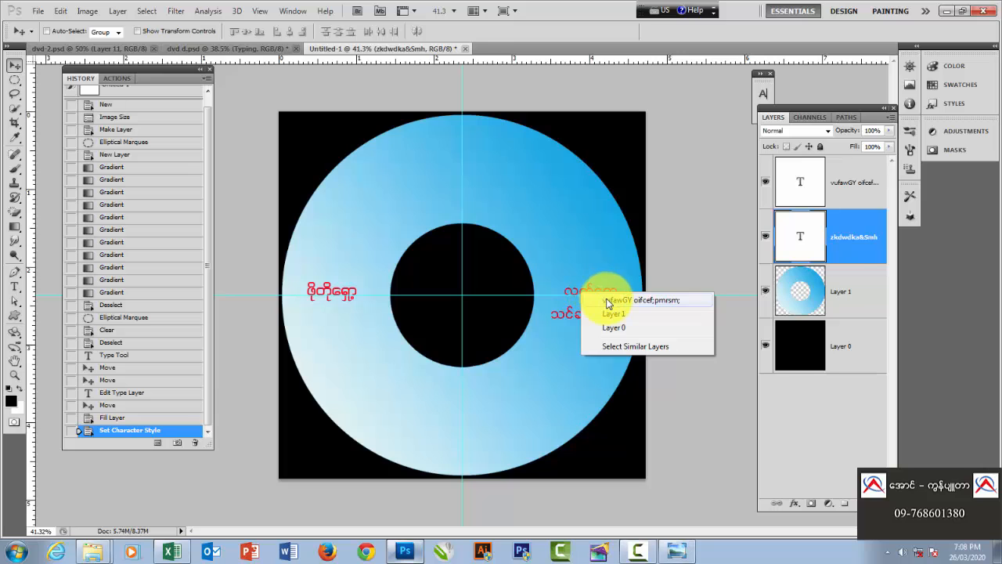
pyautogui.click(608, 300)
pyautogui.click(16, 290)
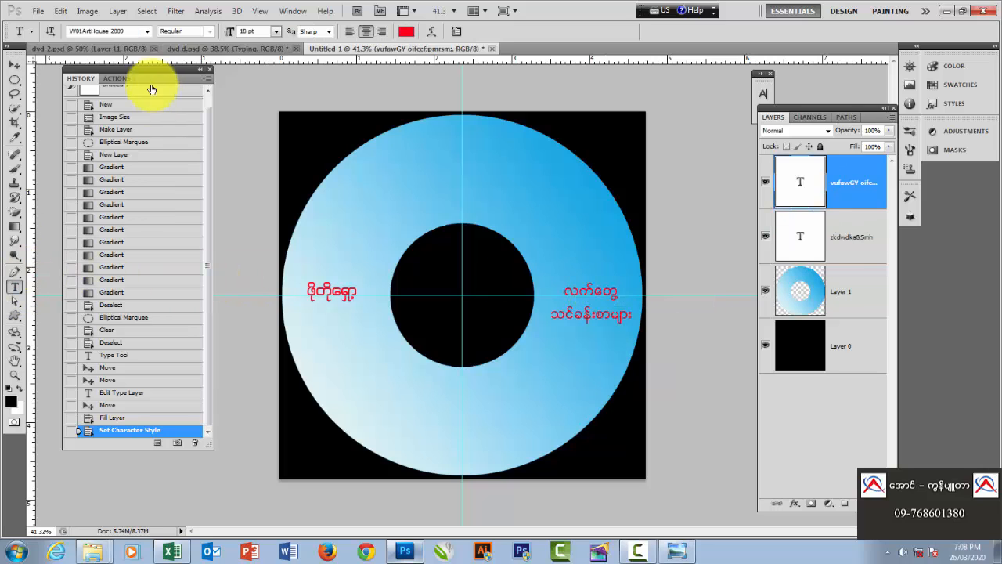
pyautogui.click(147, 30)
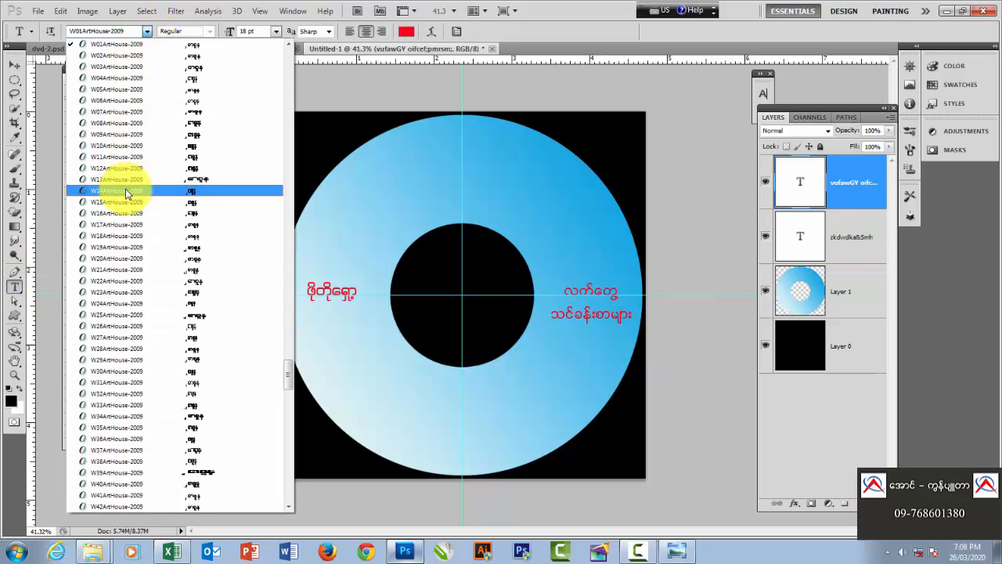
pyautogui.click(114, 259)
# Step: Nudge the two-line text slightly left, toward the disc's hole
pyautogui.click(19, 68)
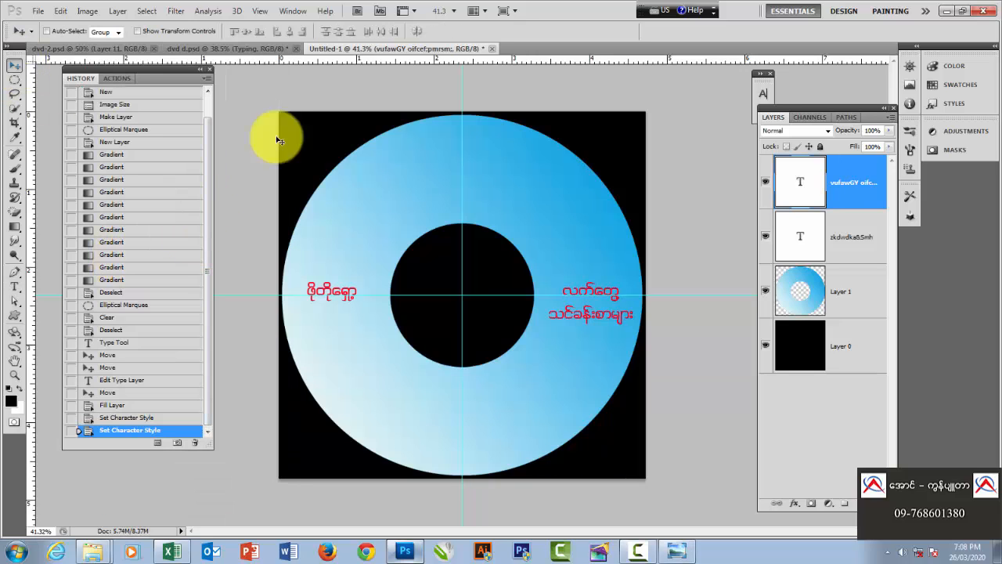
pyautogui.moveTo(607, 289); pyautogui.dragTo(601, 290)
pyautogui.scroll(-3, 601, 293)
pyautogui.scroll(1, 601, 293)
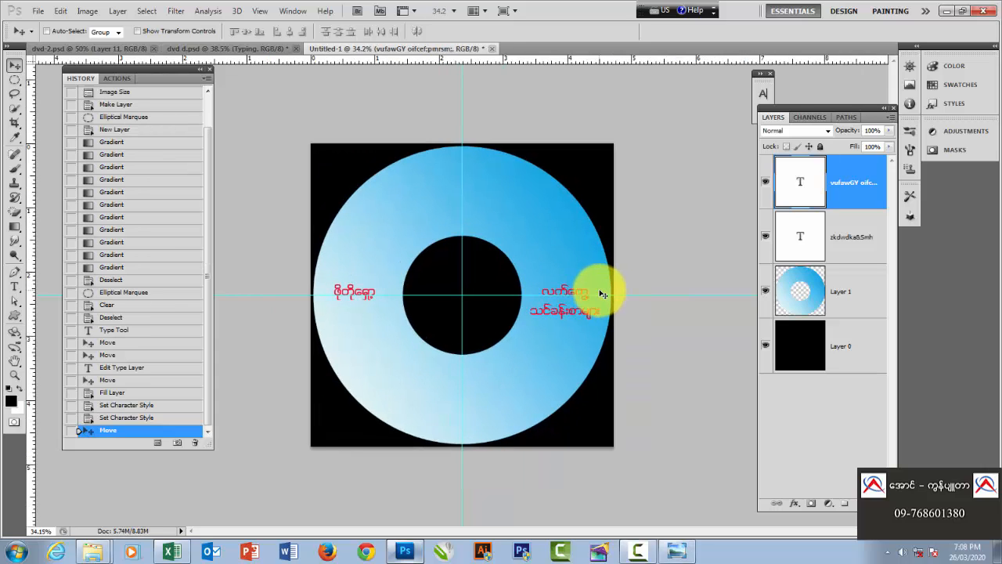
pyautogui.scroll(-1, 611, 293)
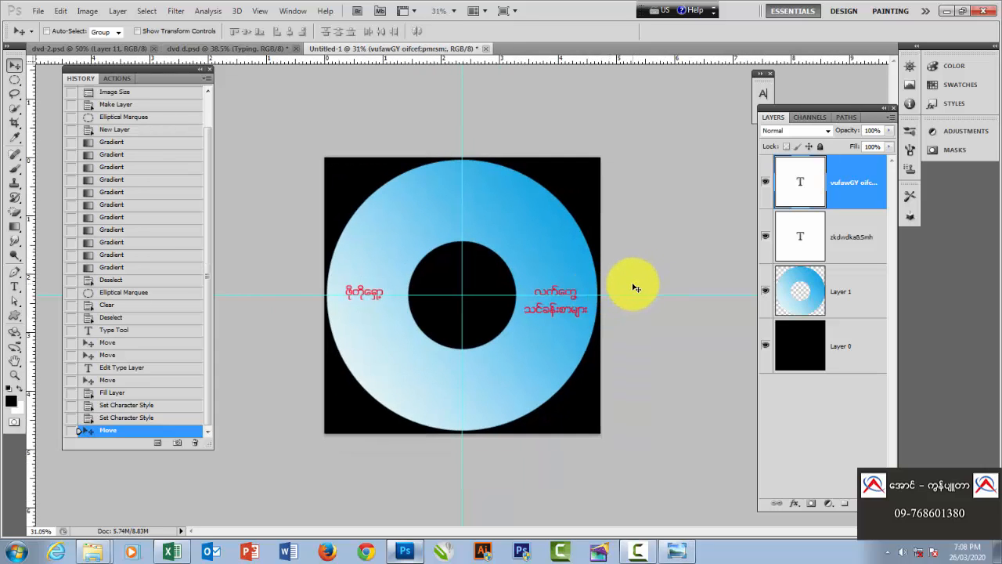
# Step: Load the ring's pixels on Layer 1 as a selection
pyautogui.click(805, 296)
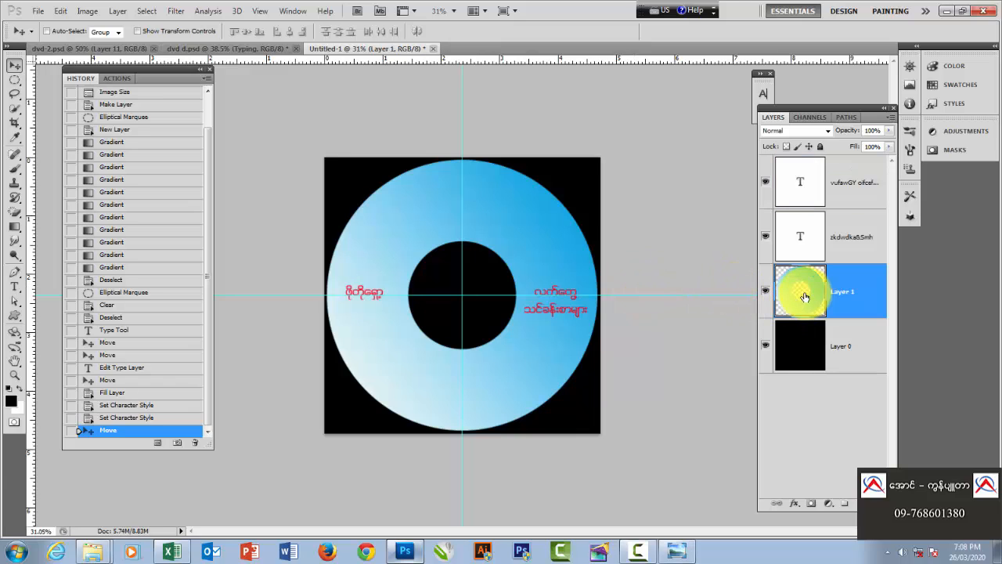
pyautogui.rightClick(805, 296)
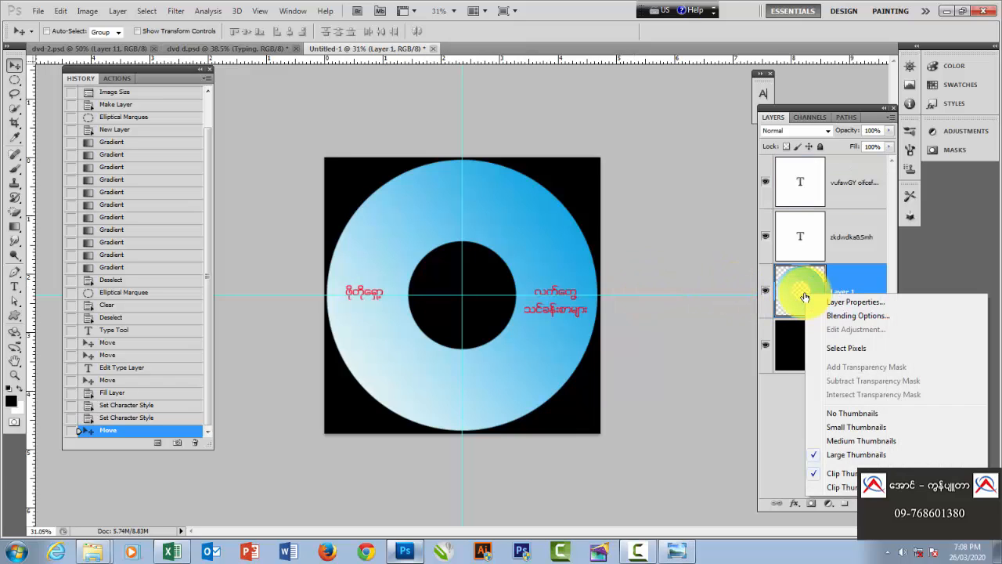
pyautogui.click(840, 352)
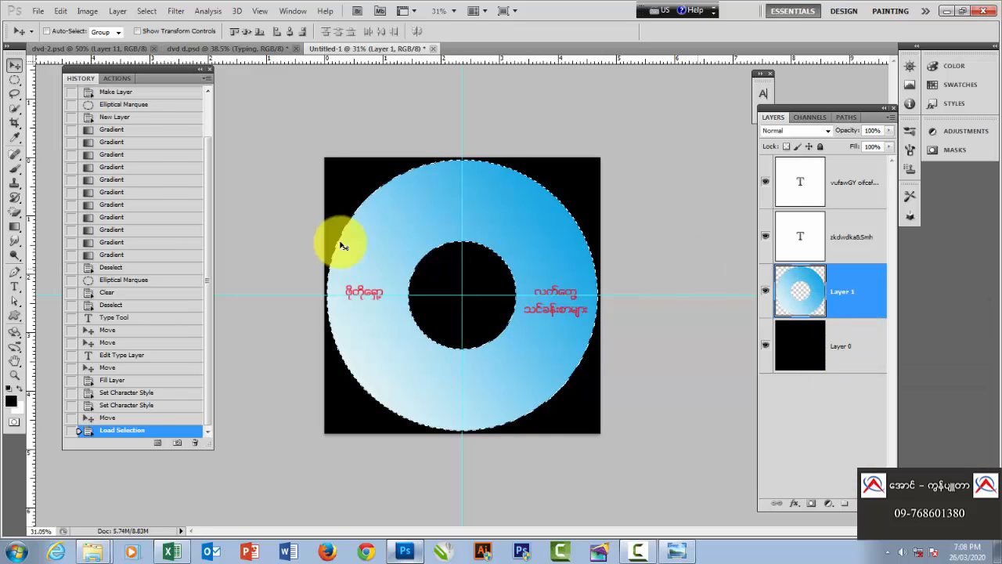
# Step: Try a brown-to-teal linear gradient preset on the selected ring, ending with a fill from lower left to upper right
pyautogui.click(24, 220)
pyautogui.click(92, 31)
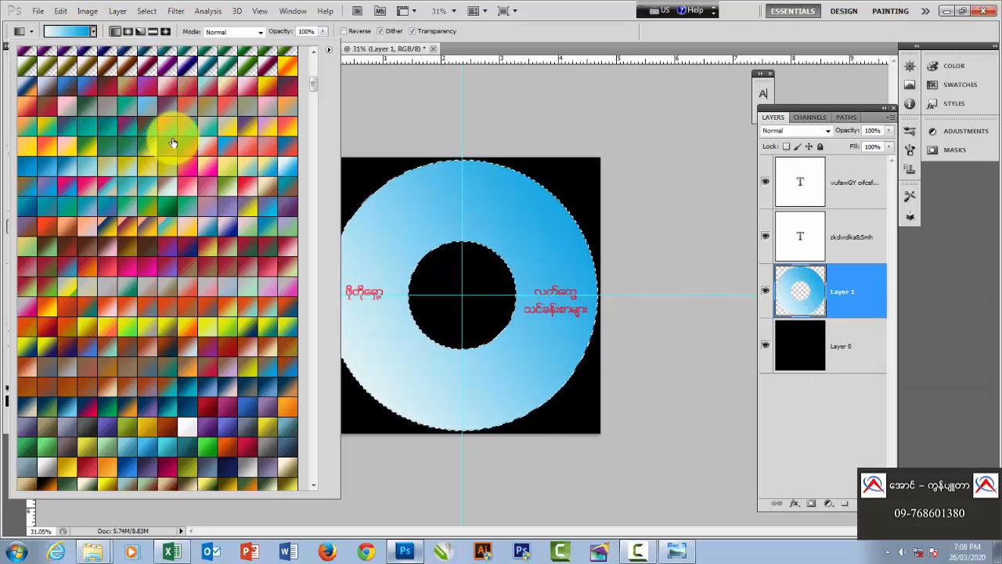
pyautogui.click(156, 133)
pyautogui.moveTo(414, 103); pyautogui.dragTo(538, 423)
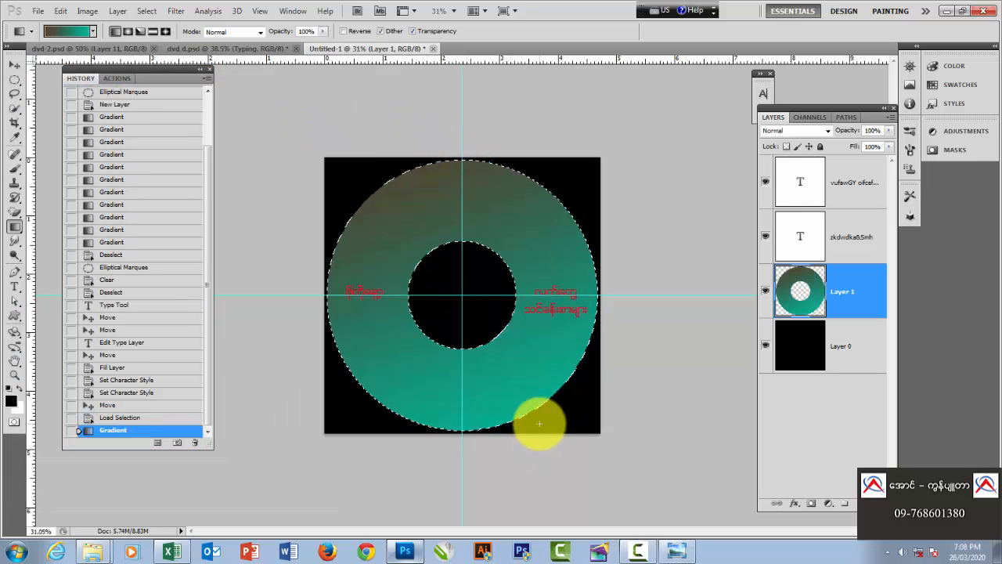
pyautogui.moveTo(314, 360); pyautogui.dragTo(588, 168)
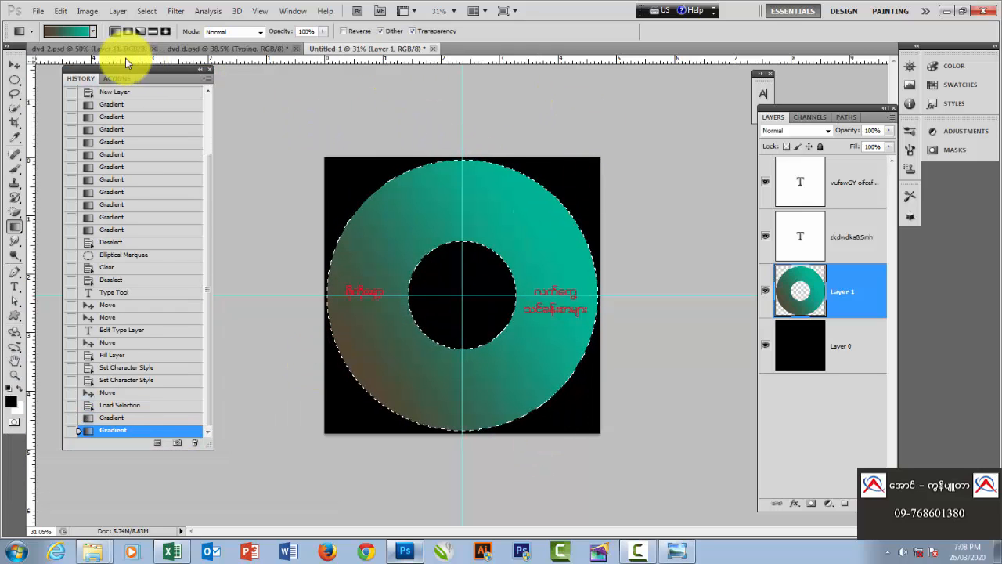
# Step: Fill the selected ring with a crimson-to-blue linear gradient preset, finally running from lower left to upper right
pyautogui.click(92, 32)
pyautogui.click(74, 266)
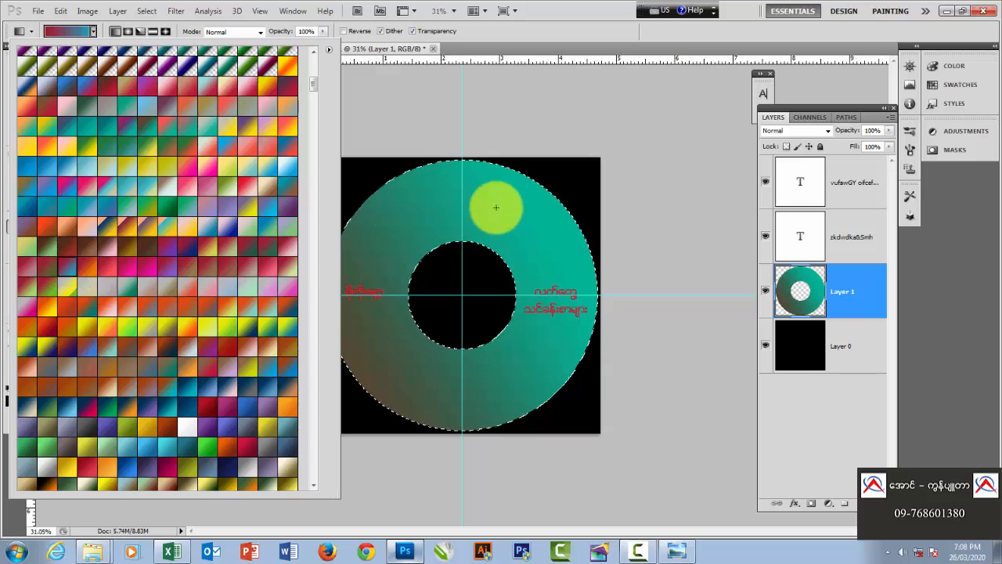
pyautogui.moveTo(492, 206); pyautogui.dragTo(505, 407)
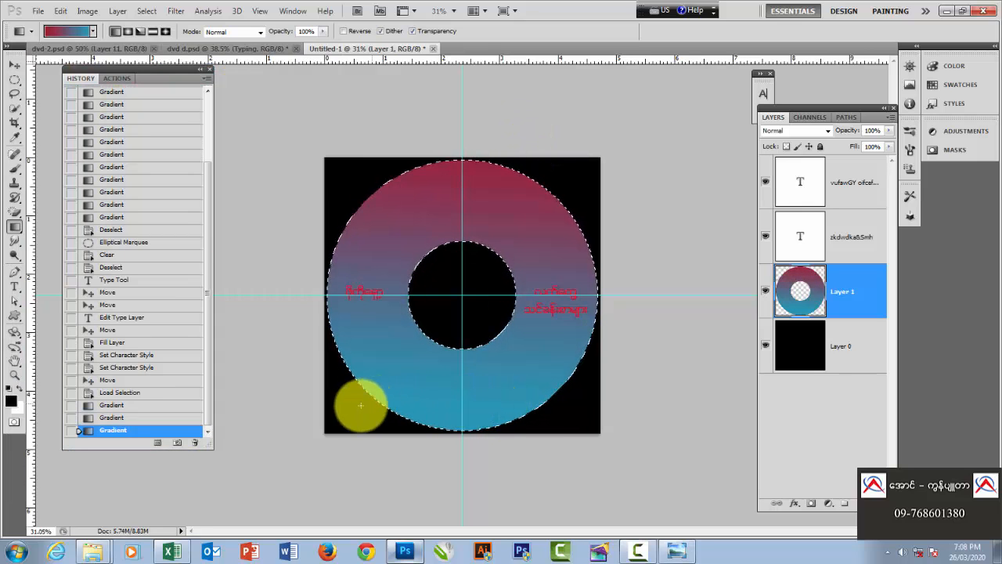
pyautogui.moveTo(576, 195); pyautogui.dragTo(576, 195)
# Step: Try an aqua-to-dark-green linear gradient preset on the selected ring, finally running horizontally from left to right
pyautogui.click(92, 31)
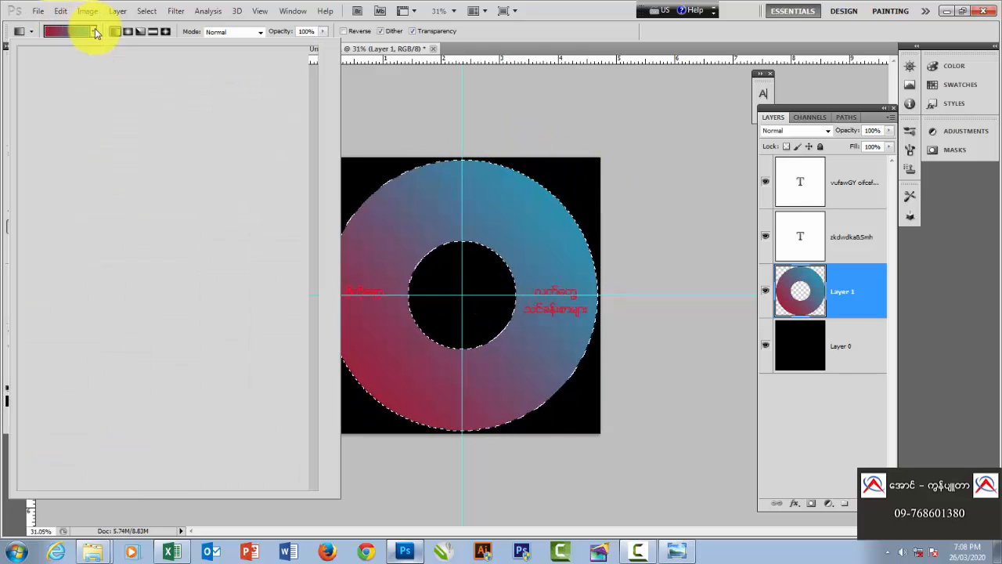
pyautogui.scroll(-2, 130, 273)
pyautogui.scroll(-4, 130, 273)
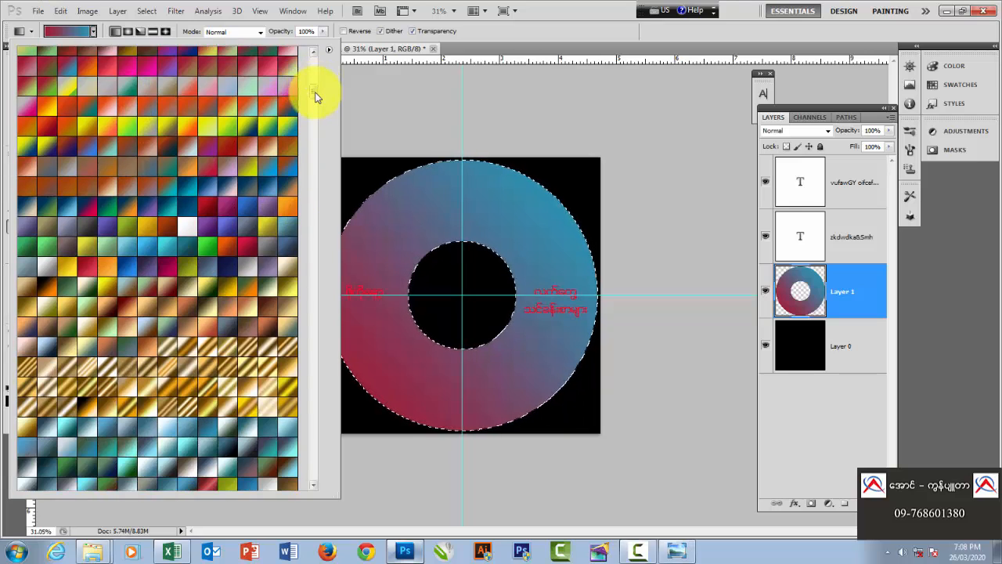
pyautogui.moveTo(320, 94); pyautogui.dragTo(315, 256)
pyautogui.click(228, 200)
pyautogui.moveTo(445, 141); pyautogui.dragTo(500, 352)
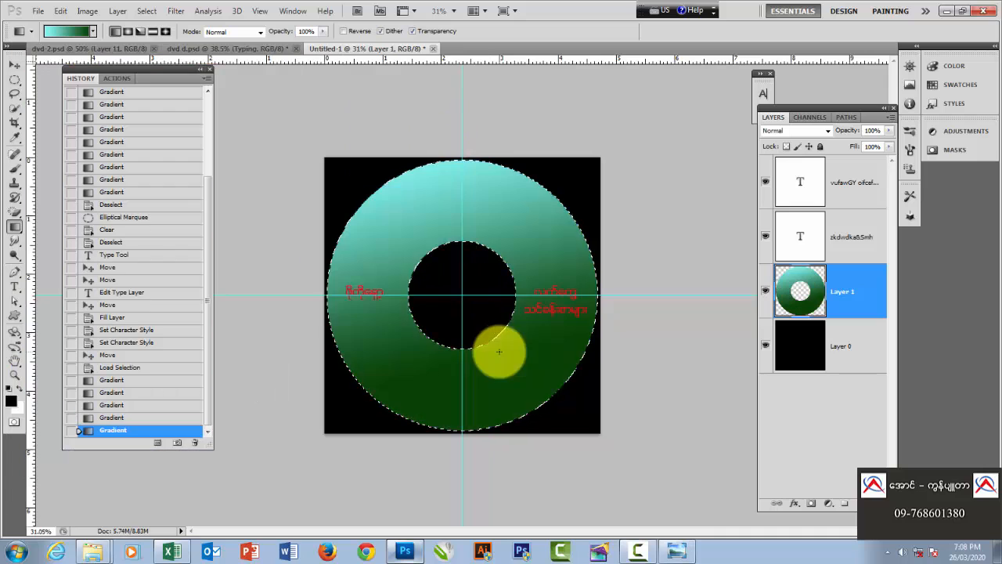
pyautogui.moveTo(297, 331); pyautogui.dragTo(559, 172)
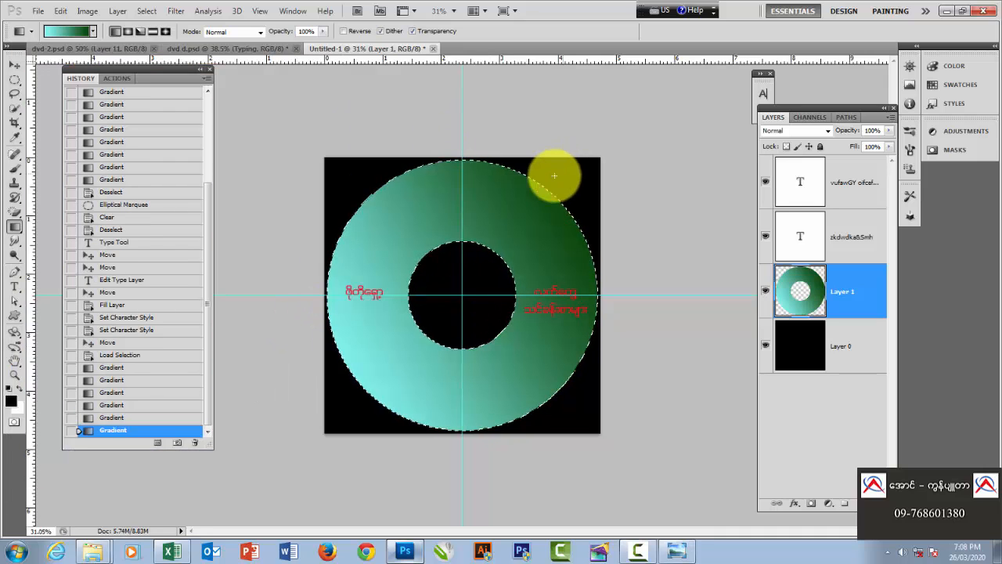
pyautogui.moveTo(374, 194); pyautogui.dragTo(626, 201)
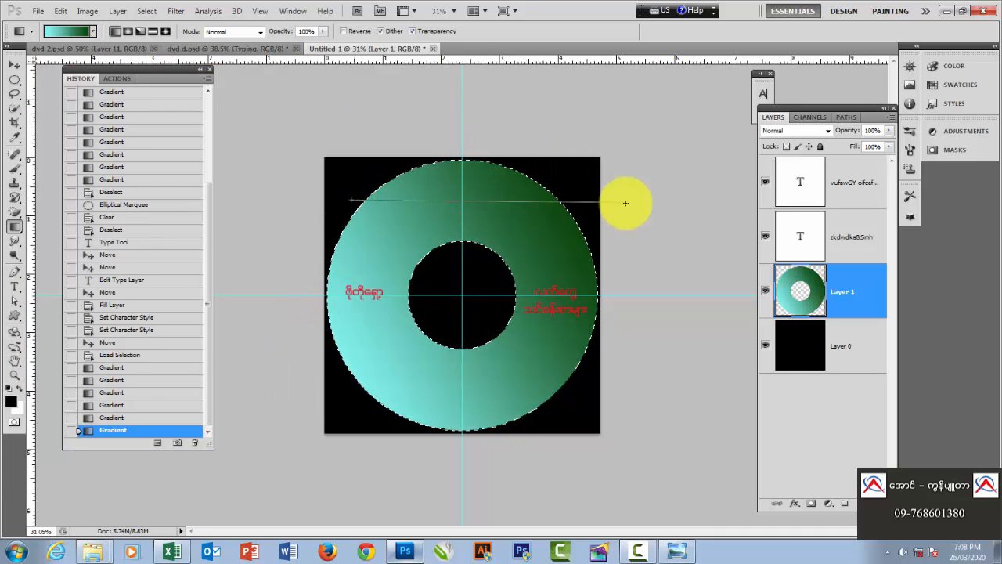
# Step: Try a golden-yellow linear gradient preset on the selected ring, running from above the ring to below it
pyautogui.click(91, 33)
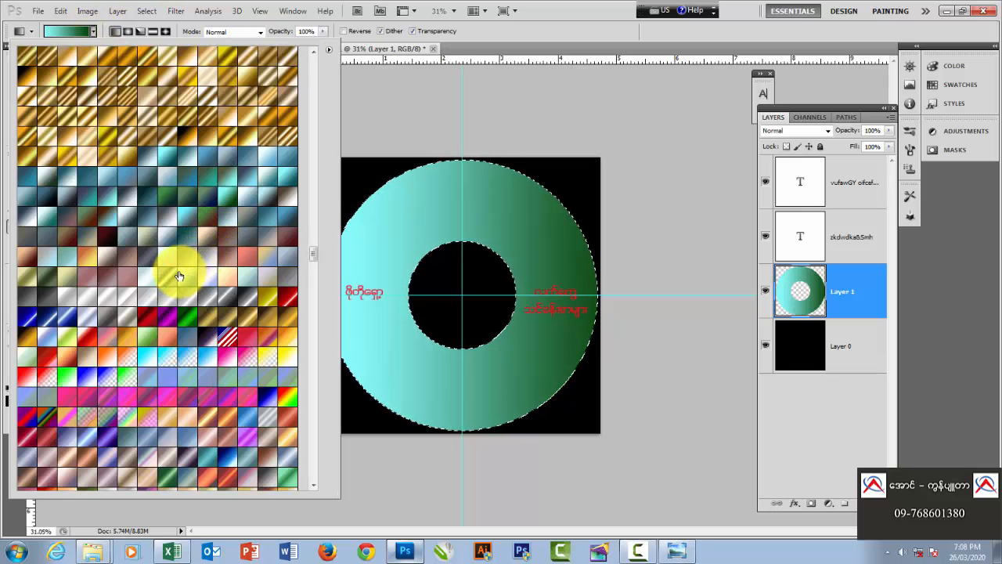
pyautogui.scroll(-5, 224, 314)
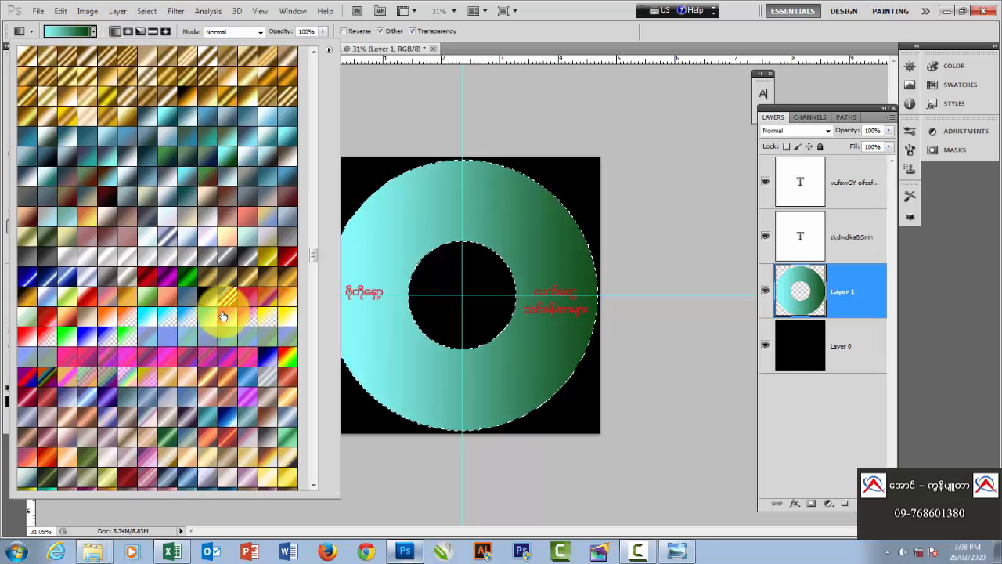
pyautogui.click(278, 410)
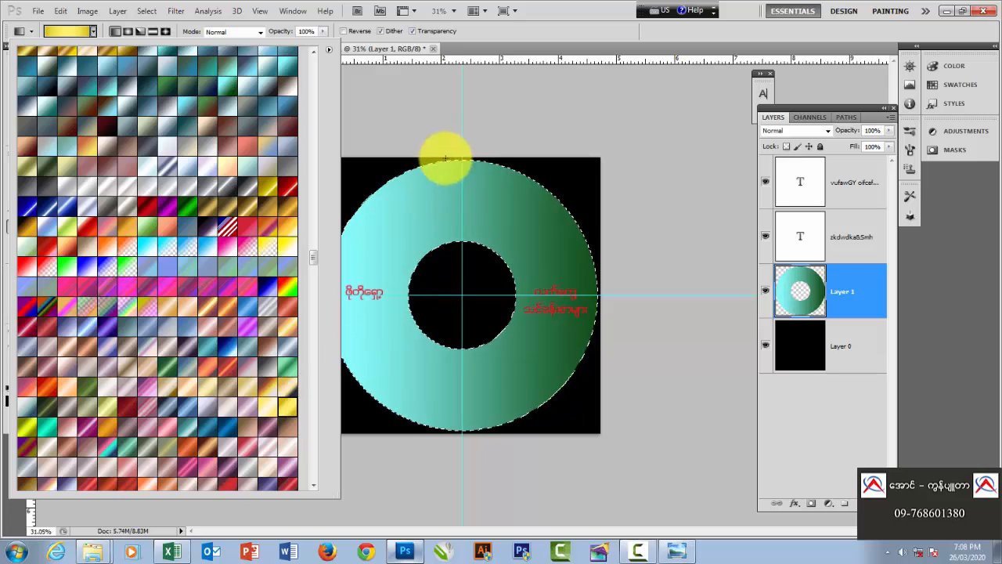
pyautogui.moveTo(429, 140); pyautogui.dragTo(502, 448)
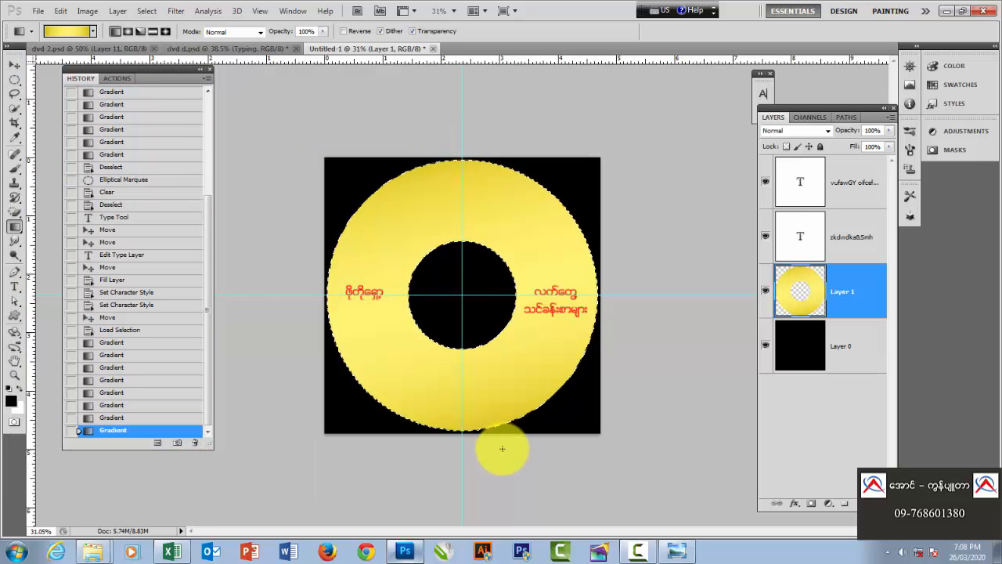
# Step: Fill the selected ring with a blue-to-white linear gradient preset from above to below the ring, and deselect it
pyautogui.click(92, 31)
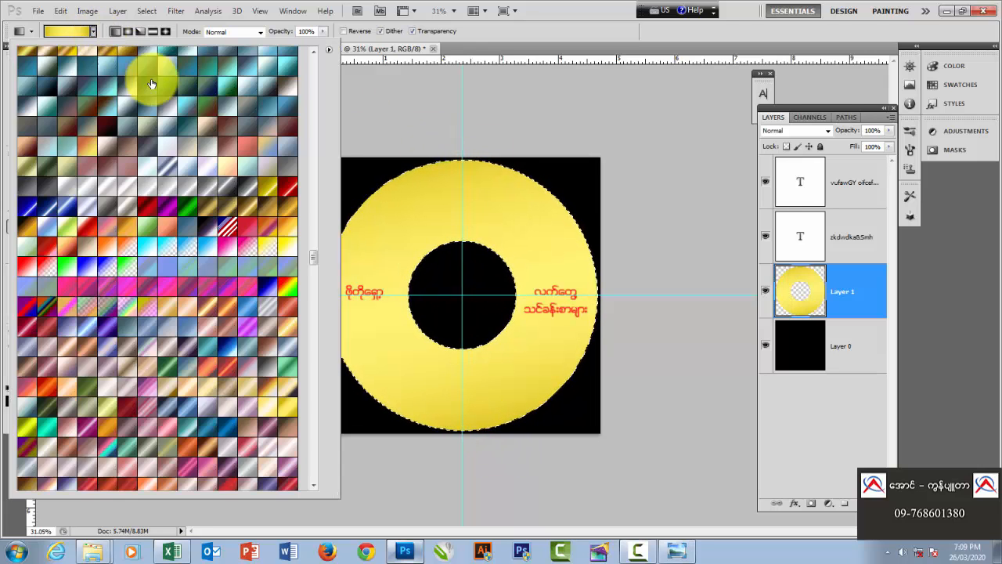
pyautogui.moveTo(313, 259); pyautogui.dragTo(314, 365)
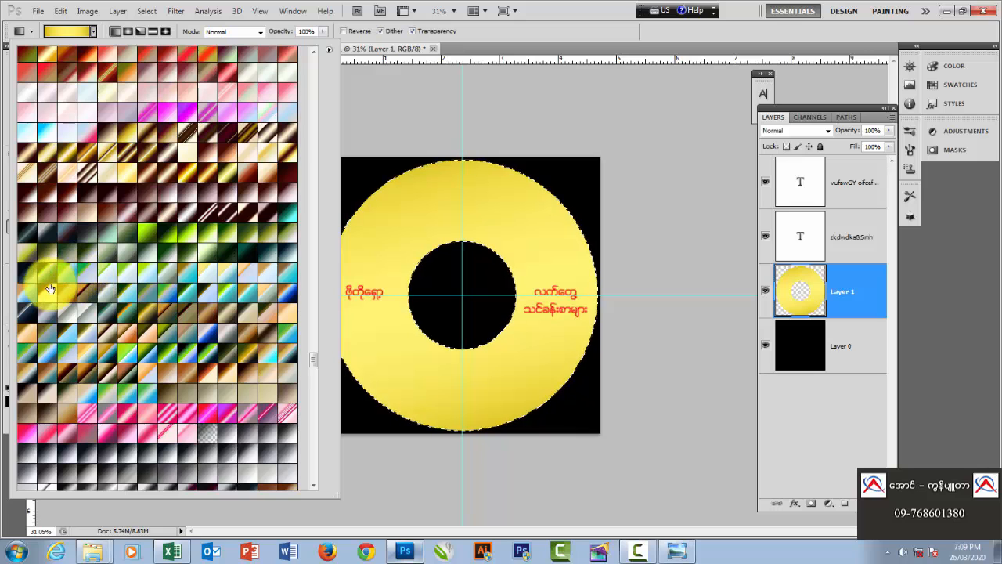
pyautogui.scroll(-5, 235, 340)
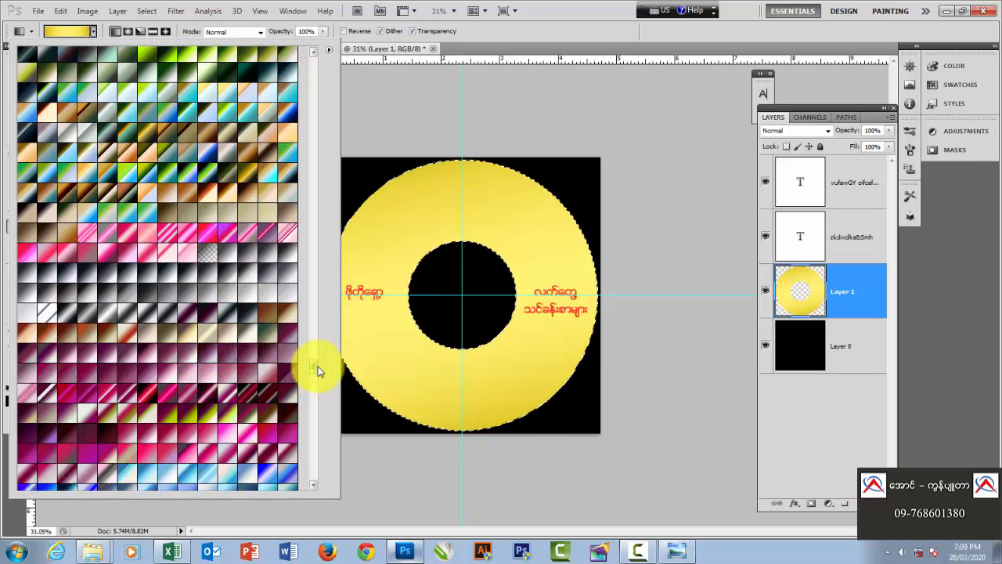
pyautogui.moveTo(314, 366); pyautogui.dragTo(312, 424)
pyautogui.click(245, 381)
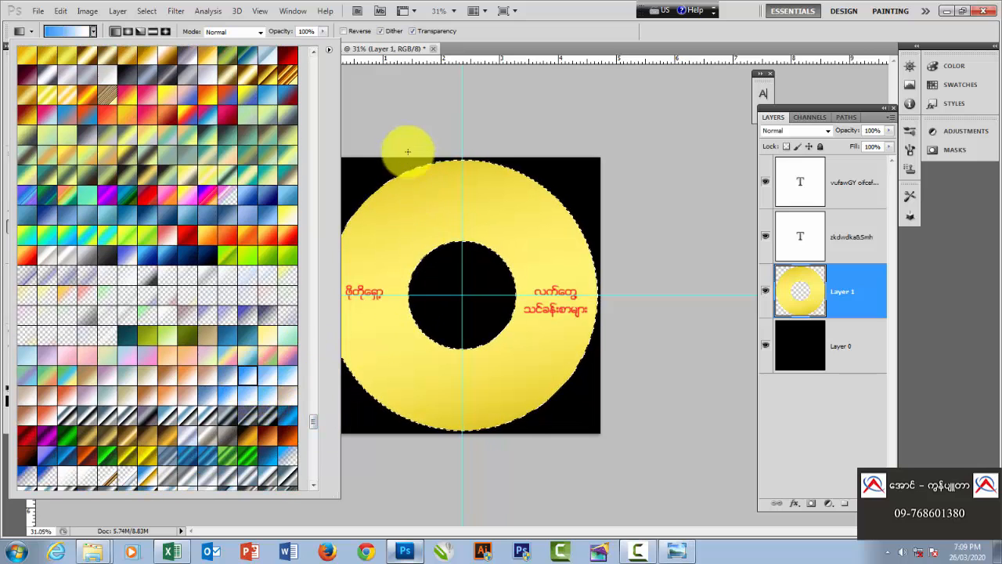
pyautogui.moveTo(403, 146); pyautogui.dragTo(512, 451)
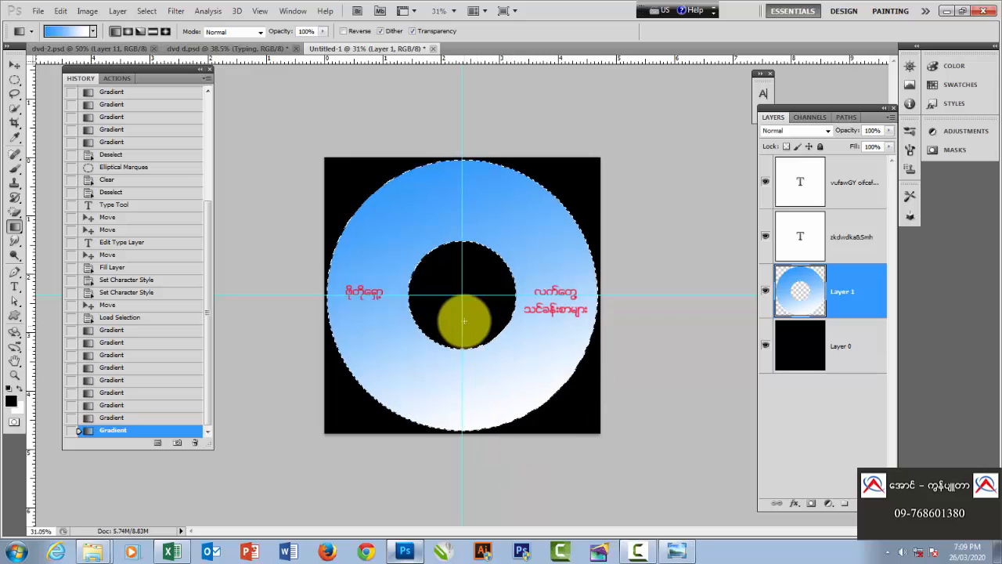
pyautogui.scroll(1, 463, 321)
pyautogui.hotkey('ctrl', 'd')
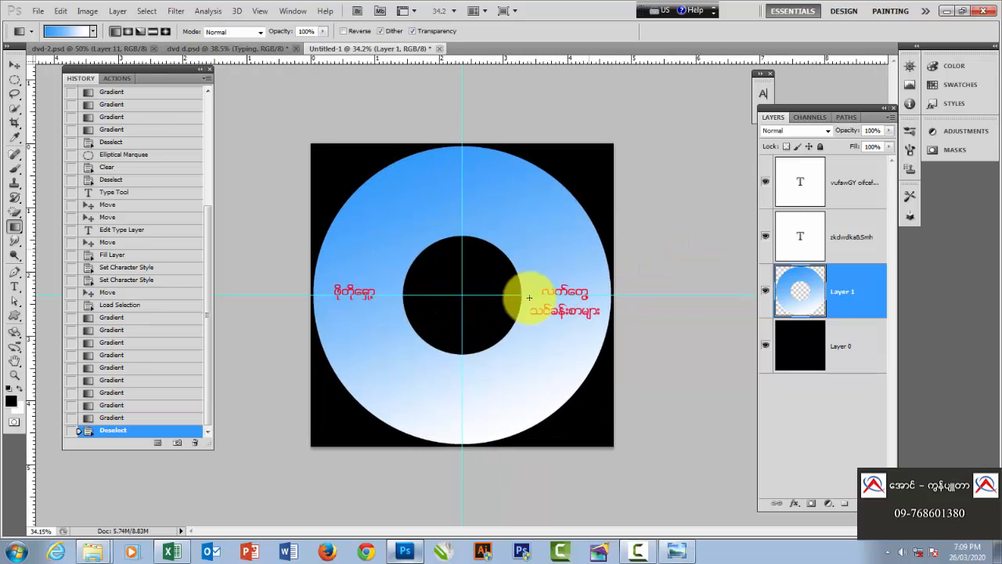
# Step: On a new layer above the ring, fill a rectangle about 1.1 by 0.4 inch with black behind the single-line text, and deselect it
pyautogui.click(766, 240)
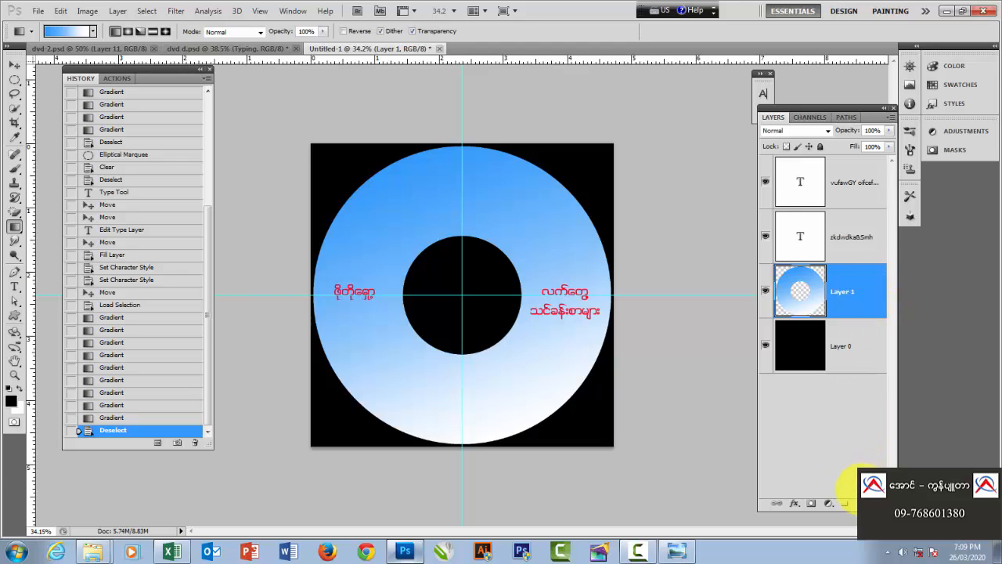
pyautogui.click(845, 502)
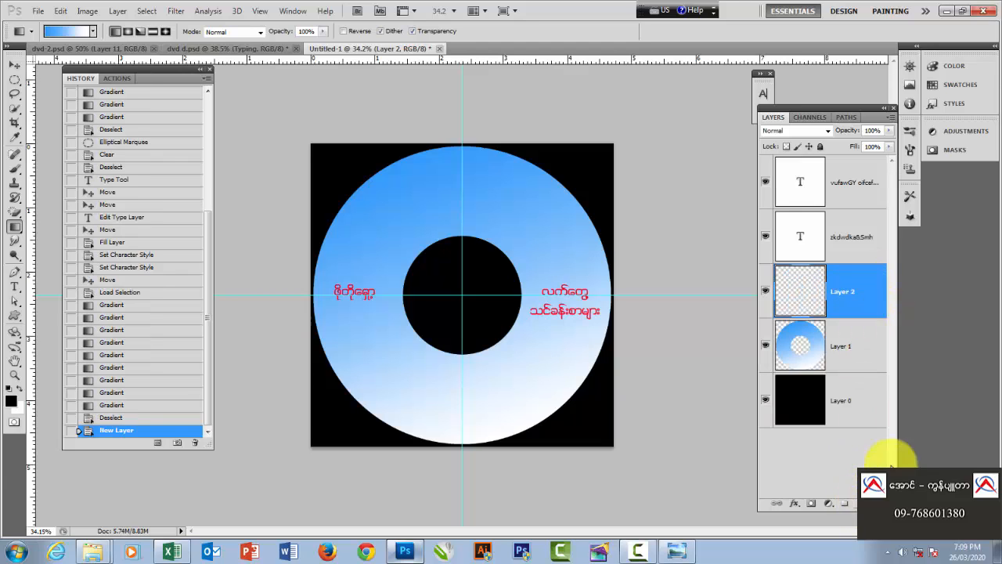
pyautogui.rightClick(14, 83)
pyautogui.click(64, 81)
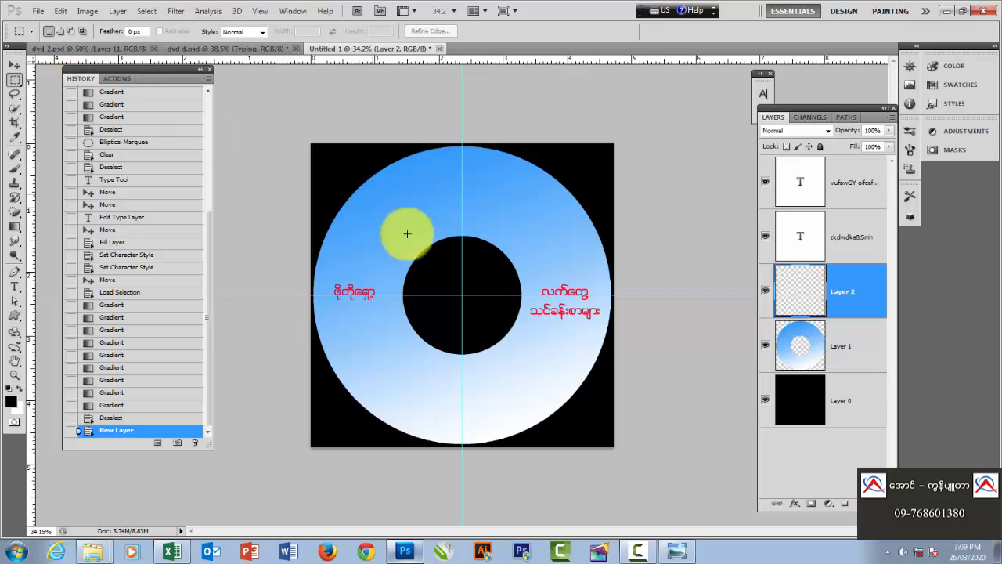
pyautogui.scroll(2, 384, 247)
pyautogui.moveTo(281, 278); pyautogui.dragTo(369, 305)
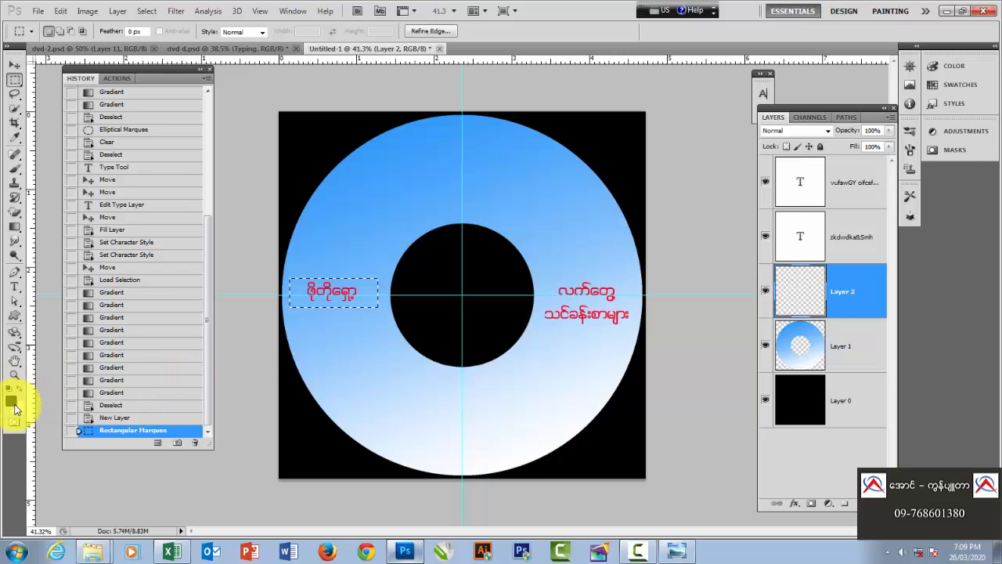
pyautogui.hotkey('alt', 'BackSpace')
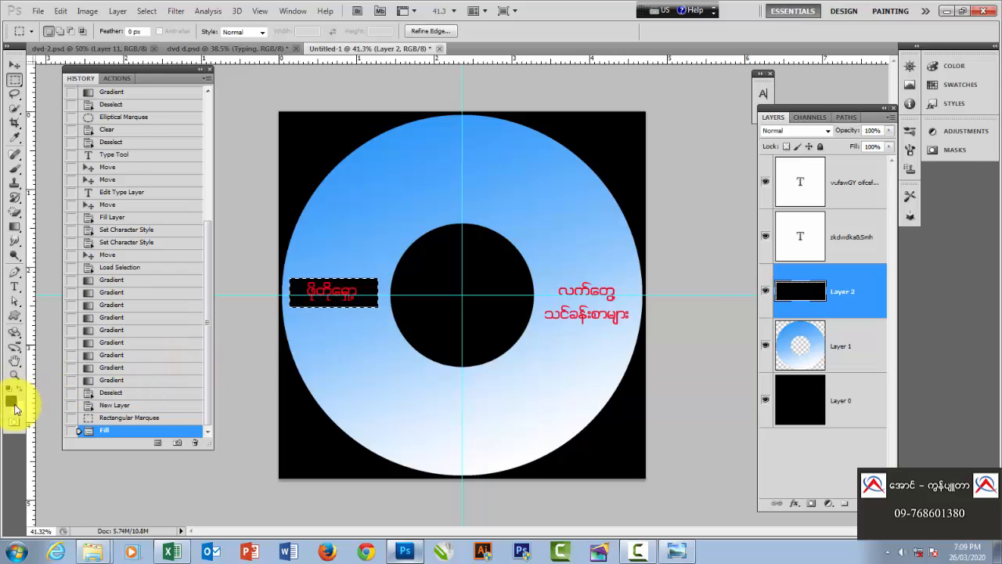
pyautogui.hotkey('ctrl', 'd')
# Step: Copy the black rectangle behind the two-line text and stretch its height to about 152% so it covers both lines
pyautogui.click(14, 67)
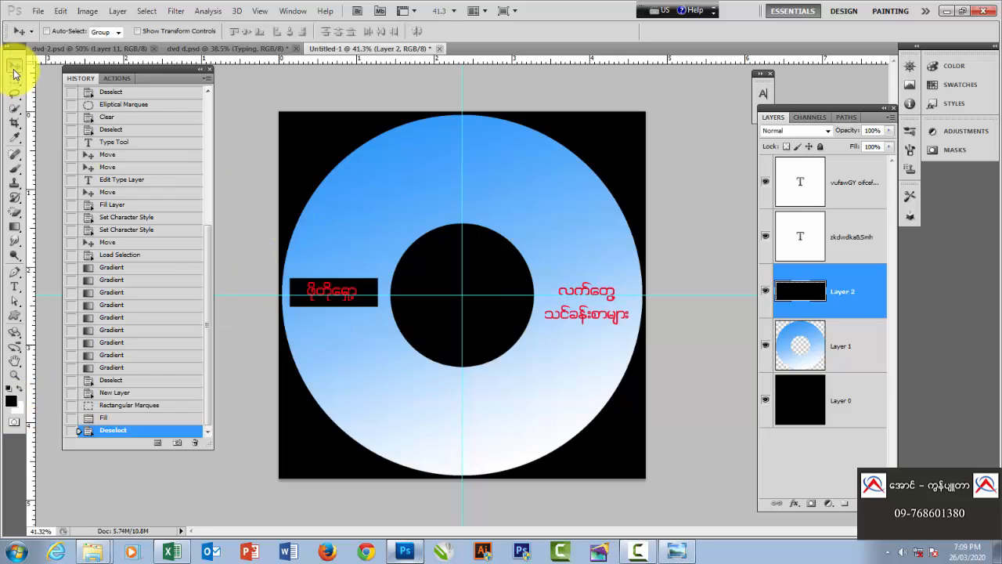
pyautogui.moveTo(364, 303); pyautogui.dragTo(620, 313)
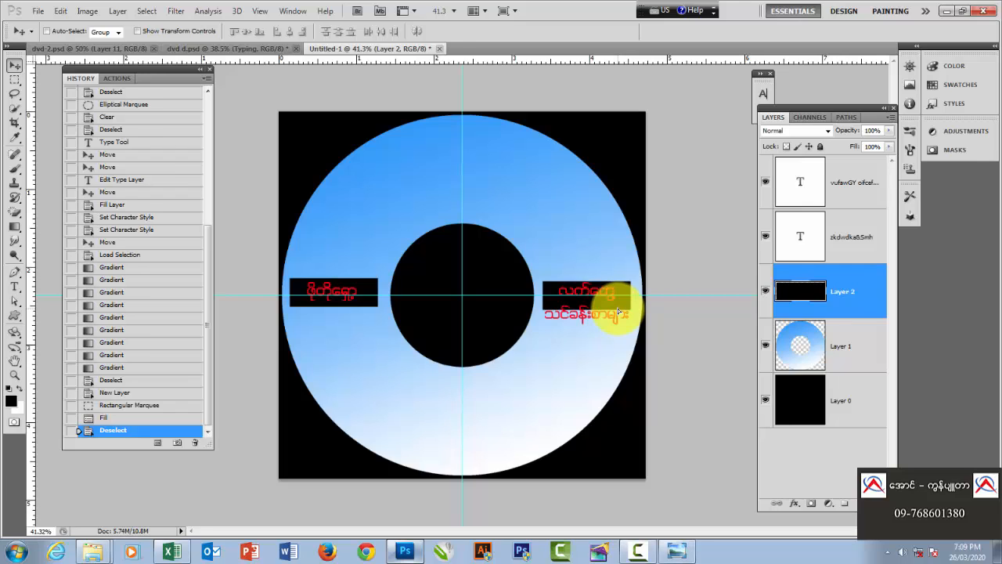
pyautogui.moveTo(619, 312); pyautogui.dragTo(585, 327)
pyautogui.hotkey('ctrl', 't')
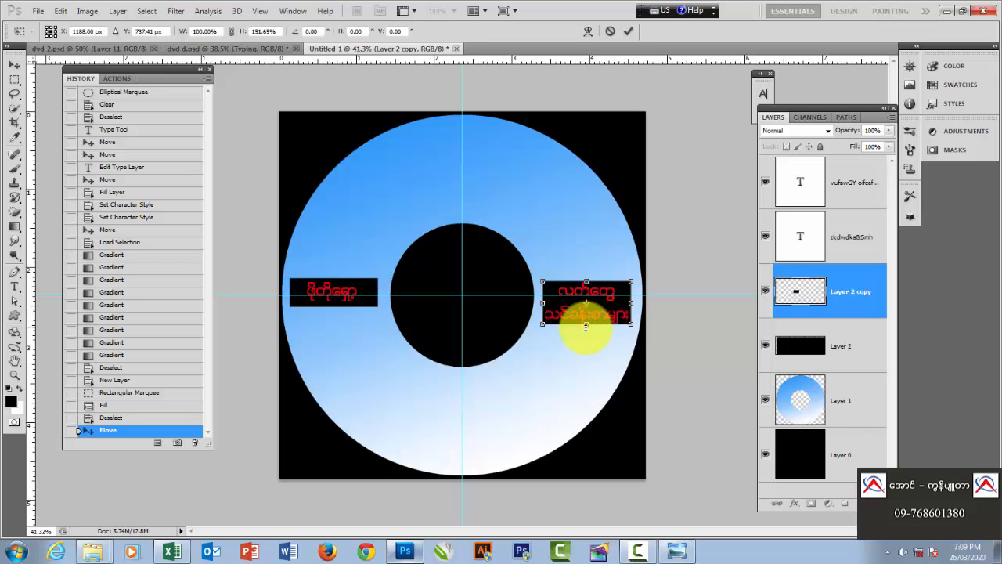
pyautogui.press('Return')
# Step: Clear the horizontal and vertical guides crossing the disc's centre
pyautogui.scroll(-3, 572, 290)
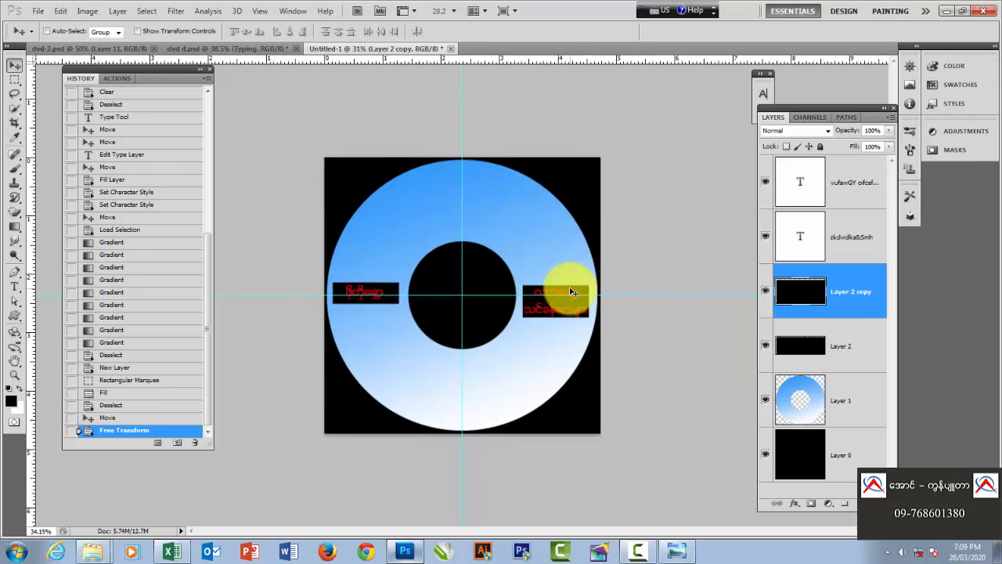
pyautogui.scroll(1, 572, 291)
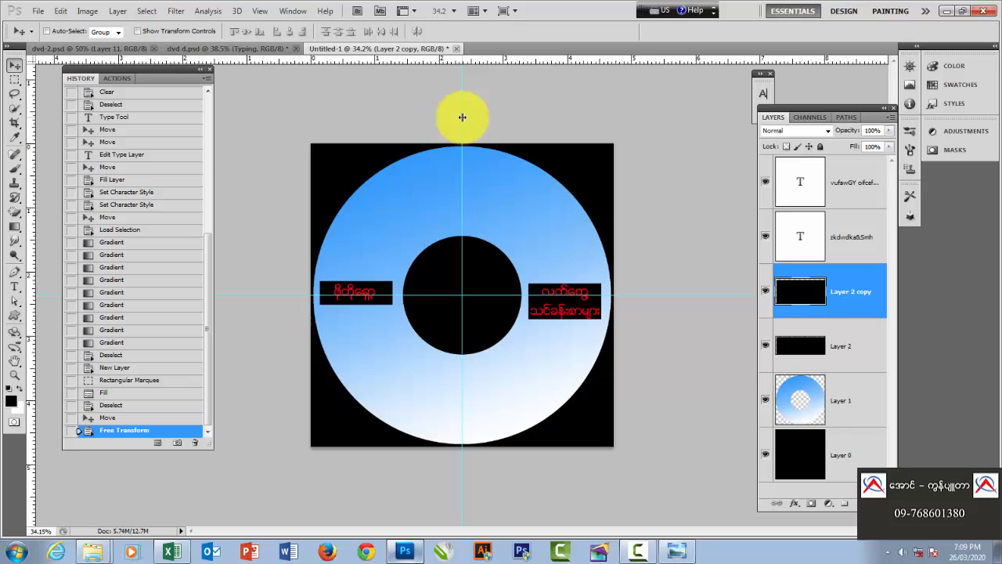
pyautogui.click(290, 11)
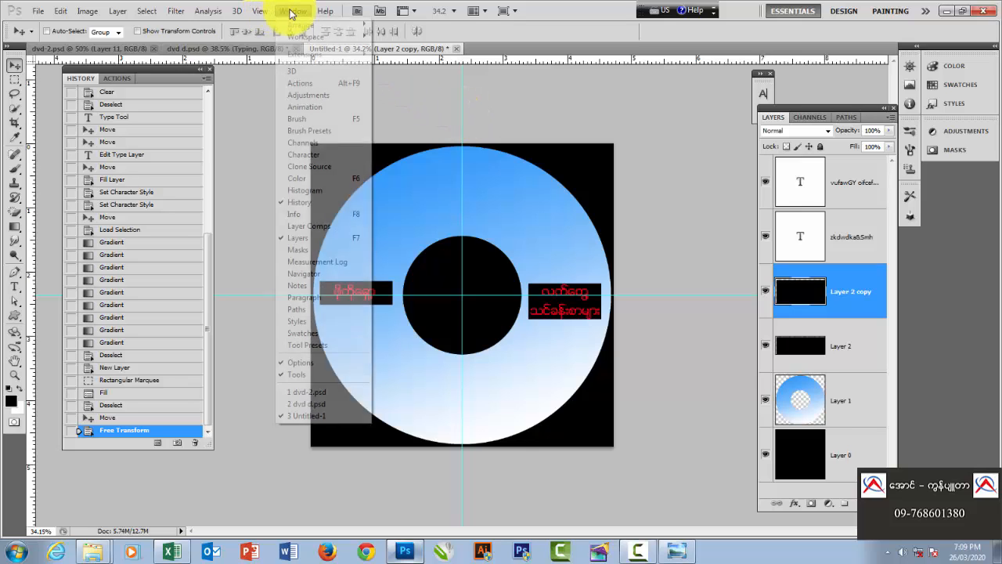
pyautogui.moveTo(268, 14)
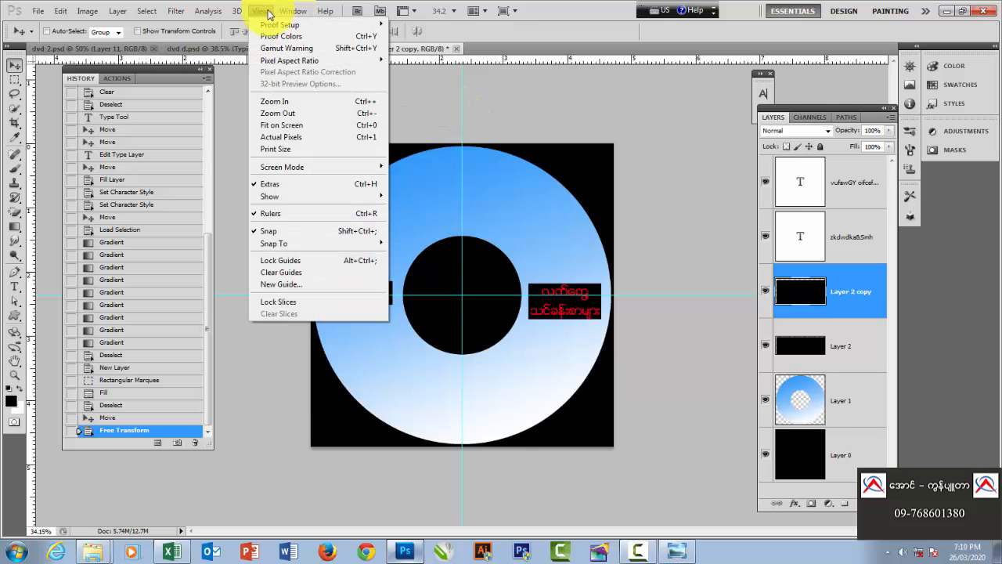
pyautogui.click(279, 274)
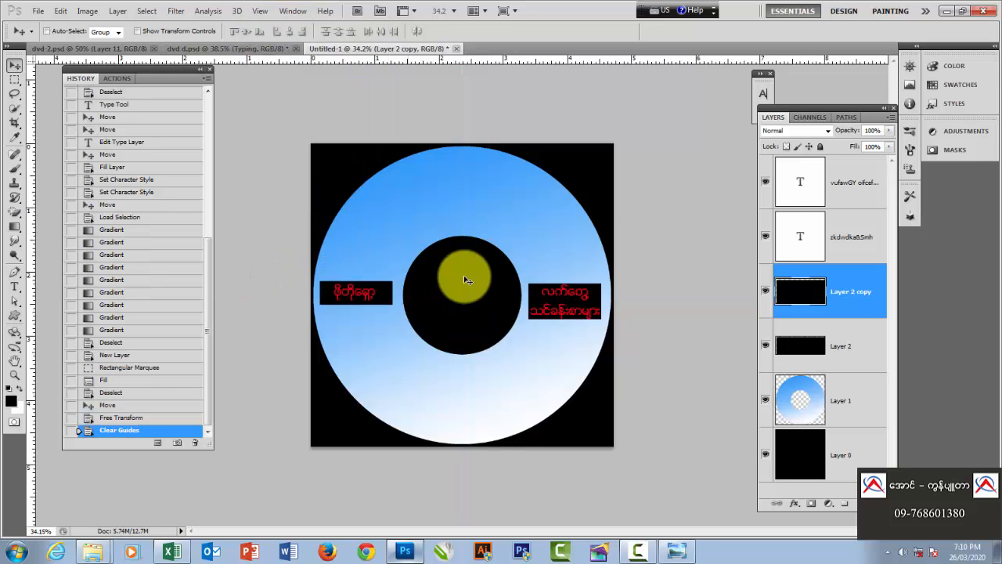
# Step: Nudge the two-line text and the black rectangle behind it slightly upward
pyautogui.scroll(-1, 482, 276)
pyautogui.scroll(2, 558, 296)
pyautogui.scroll(-2, 563, 292)
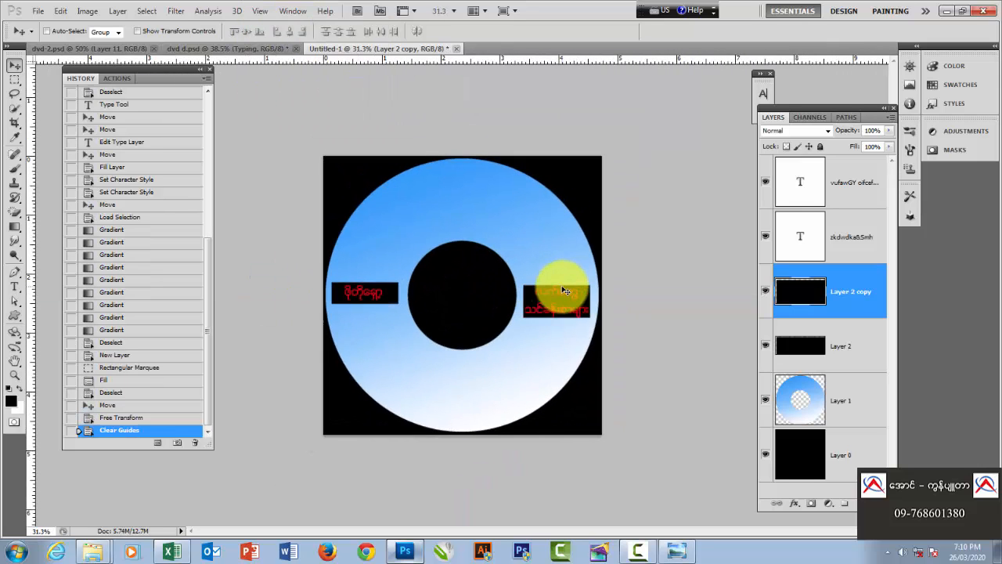
pyautogui.scroll(2, 566, 290)
pyautogui.scroll(1, 592, 297)
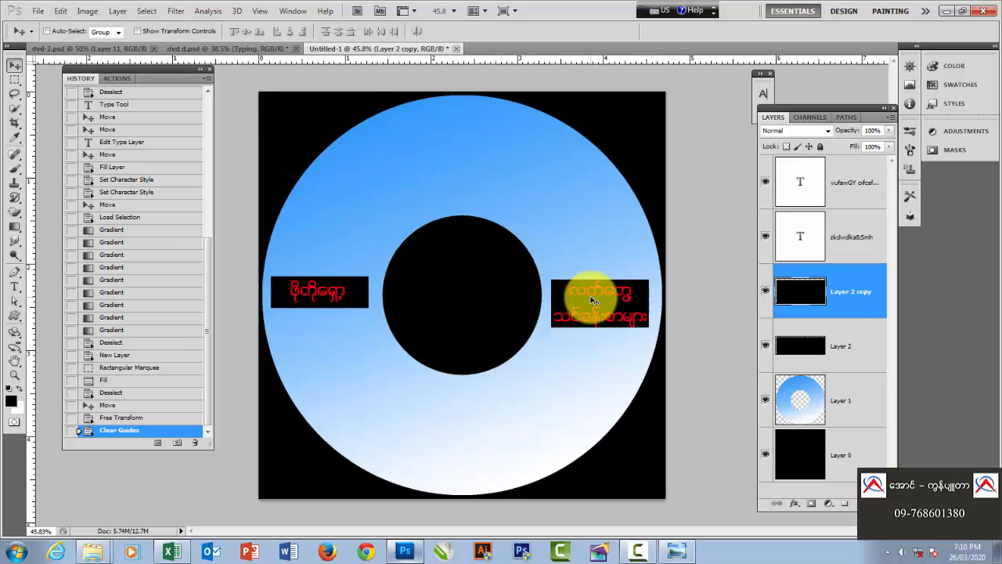
pyautogui.rightClick(636, 290)
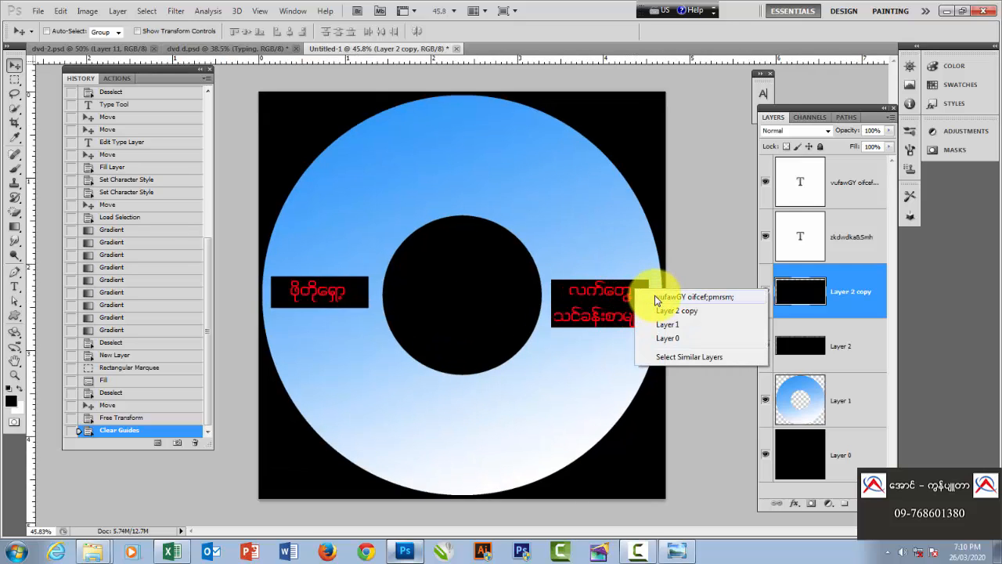
pyautogui.click(674, 296)
pyautogui.press('Up')
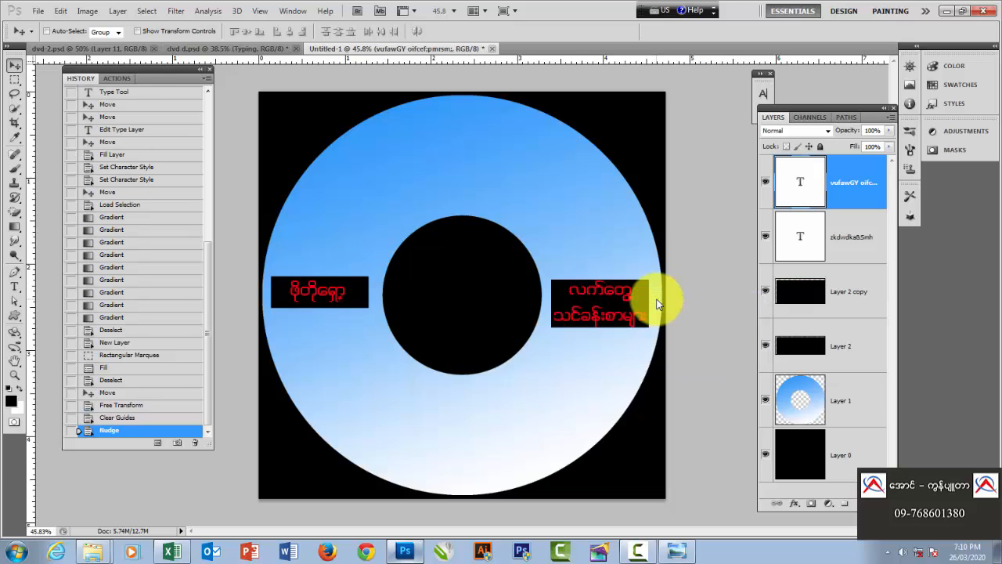
pyautogui.click(840, 294)
pyautogui.press('Up')
pyautogui.scroll(-3, 537, 280)
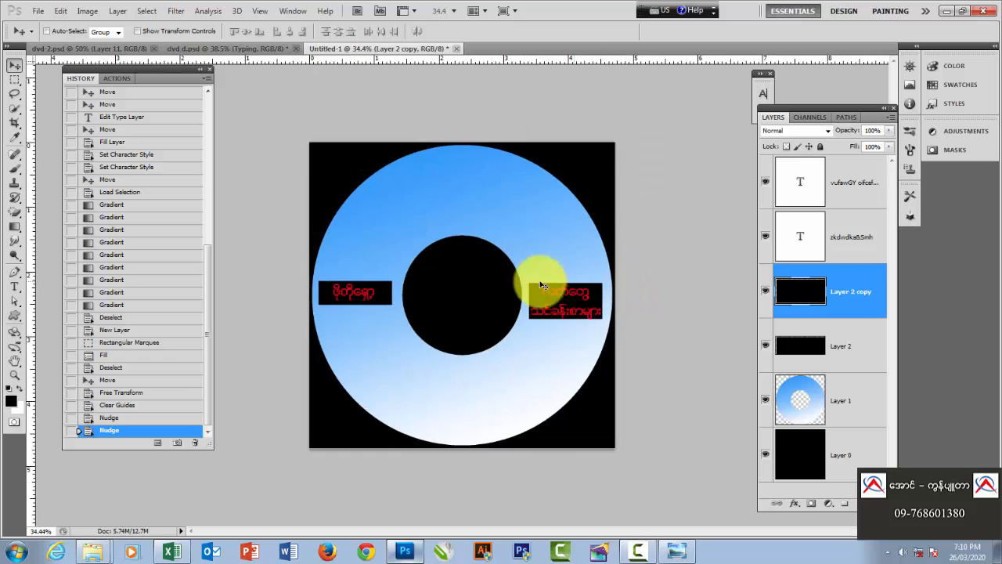
pyautogui.scroll(1, 440, 329)
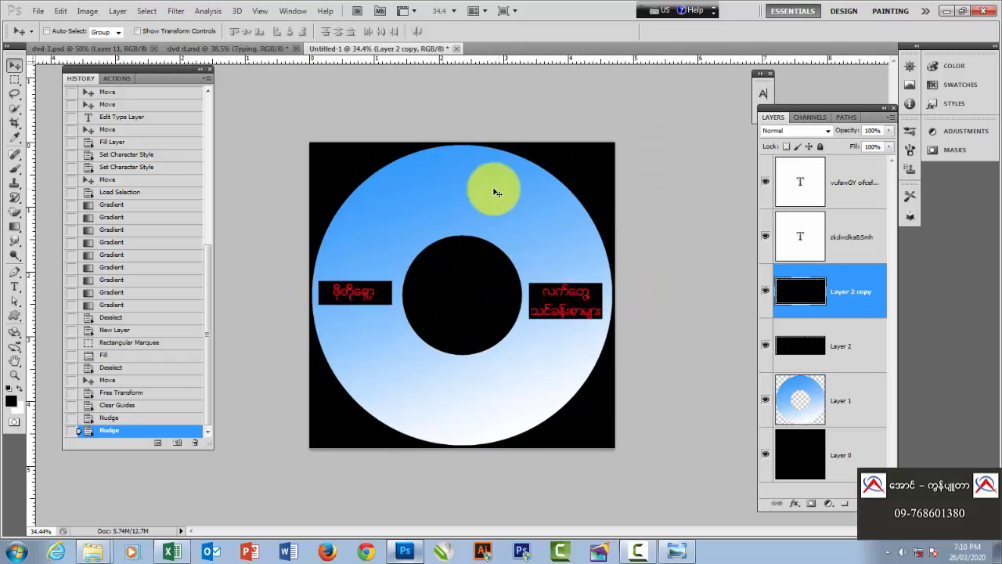
# Step: Open the Photoshop logo picture "images" from the Desktop folder as its own document
pyautogui.click(17, 552)
pyautogui.write('des')
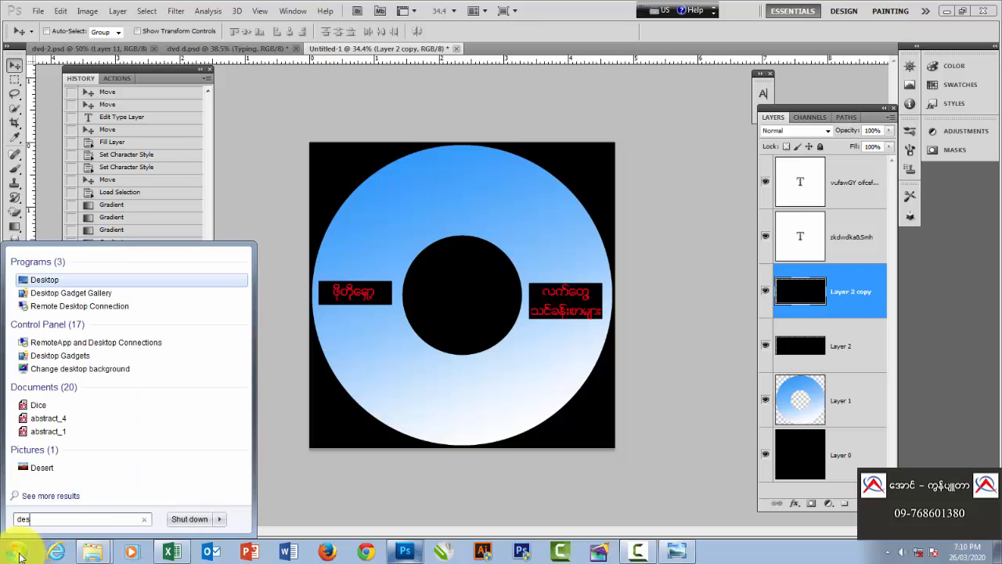
pyautogui.press('Return')
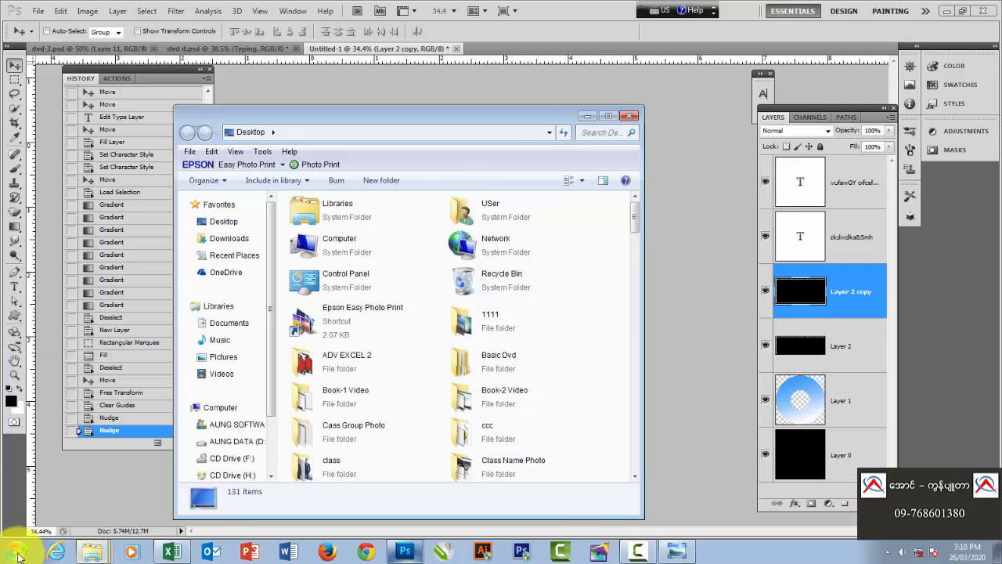
pyautogui.moveTo(637, 217); pyautogui.dragTo(632, 386)
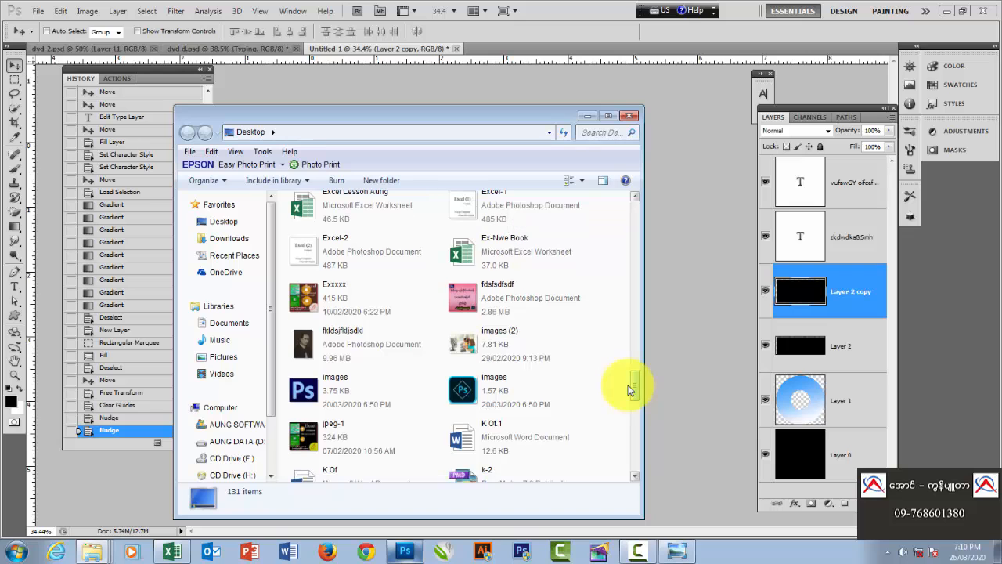
pyautogui.click(319, 395)
pyautogui.moveTo(319, 394); pyautogui.dragTo(712, 50)
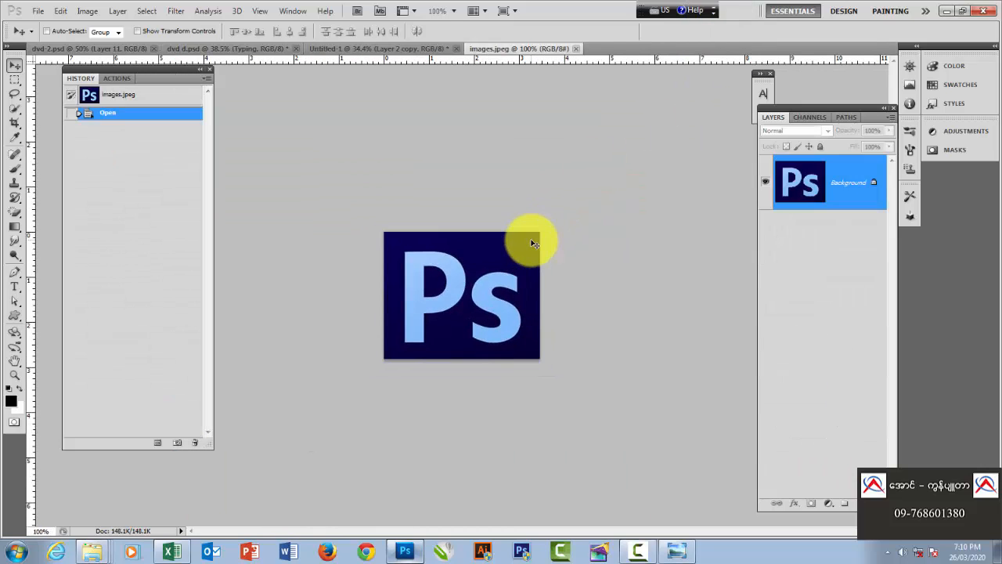
# Step: Copy the whole Ps logo into the DVD label, placing one above the single-line text and a duplicate below the two-line text
pyautogui.hotkey('ctrl', 'a')
pyautogui.moveTo(533, 241); pyautogui.dragTo(460, 197)
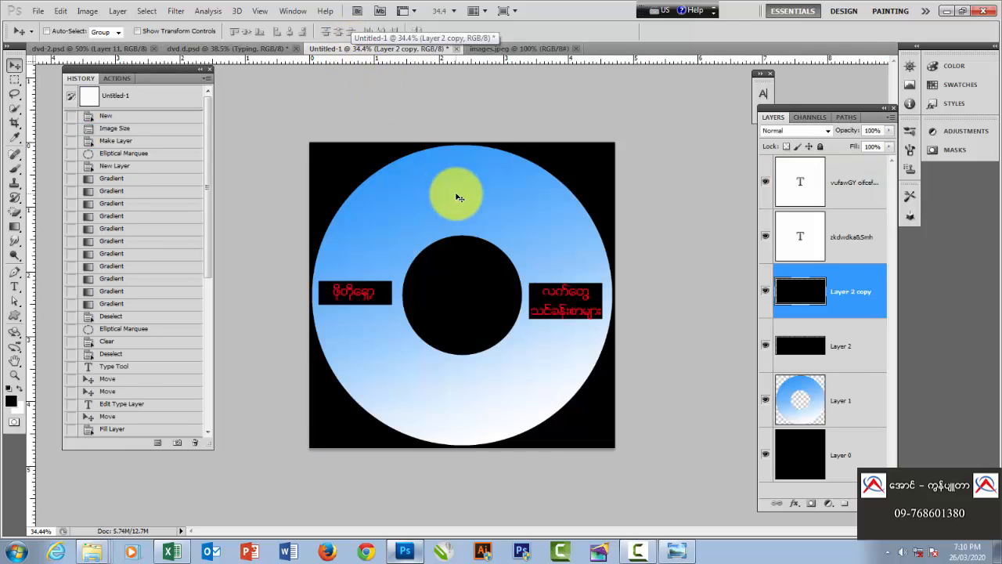
pyautogui.hotkey('ctrl', 'v')
pyautogui.moveTo(481, 329); pyautogui.dragTo(546, 374)
# Step: Add a new empty layer directly above the black background layer, undoing any fill tried on it
pyautogui.scroll(-3, 545, 366)
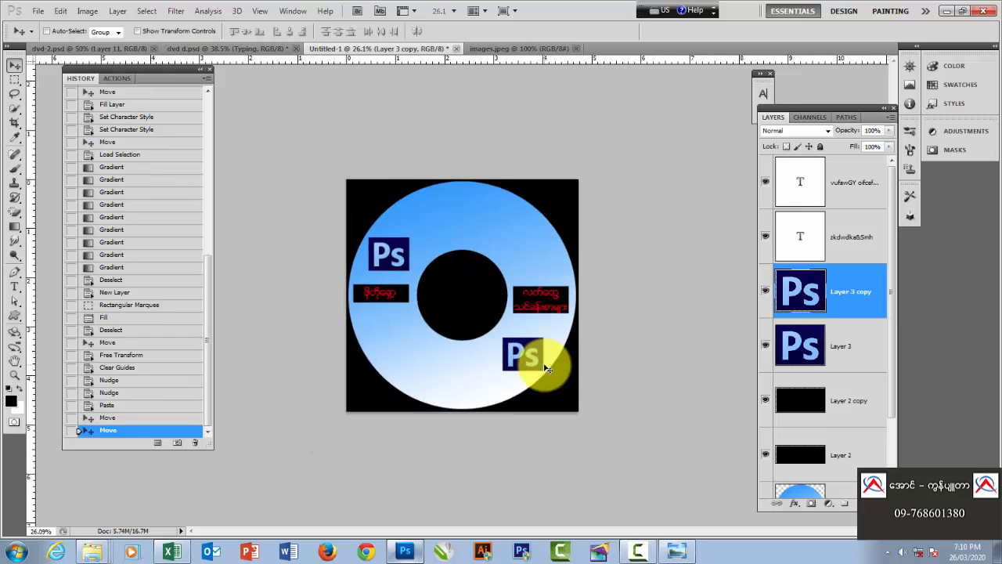
pyautogui.scroll(3, 545, 367)
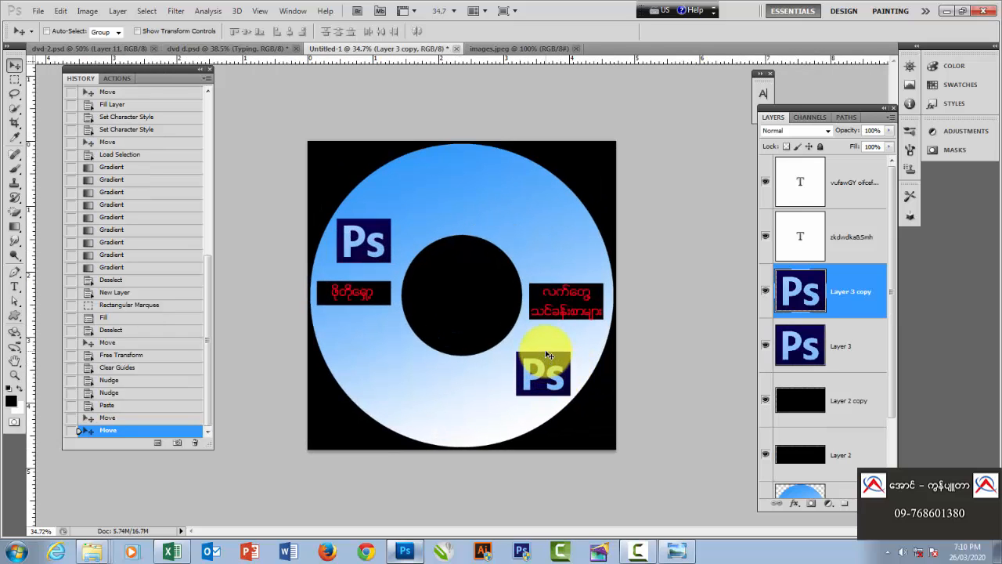
pyautogui.scroll(-3, 550, 355)
pyautogui.scroll(2, 549, 355)
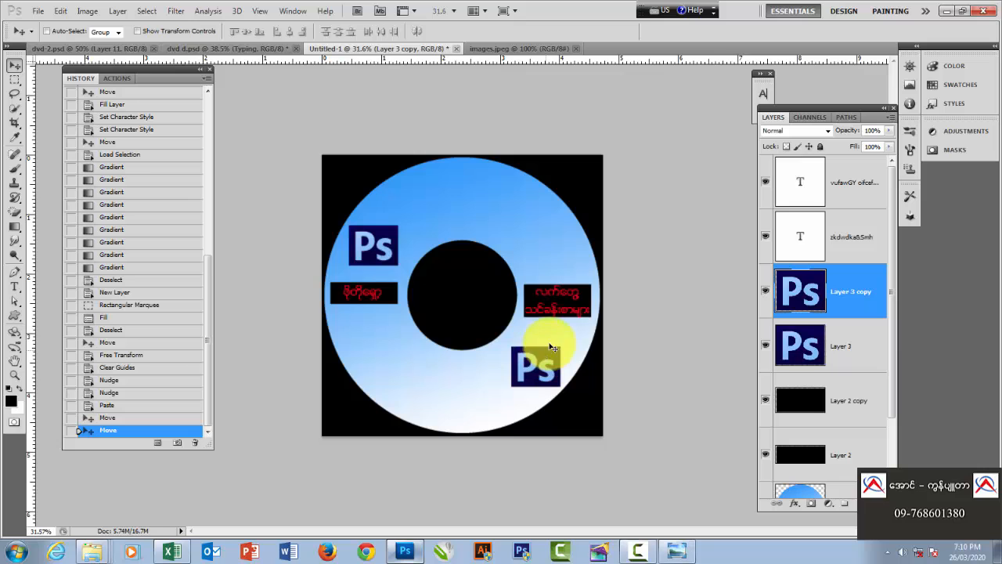
pyautogui.scroll(-1, 550, 347)
pyautogui.moveTo(885, 313); pyautogui.dragTo(890, 443)
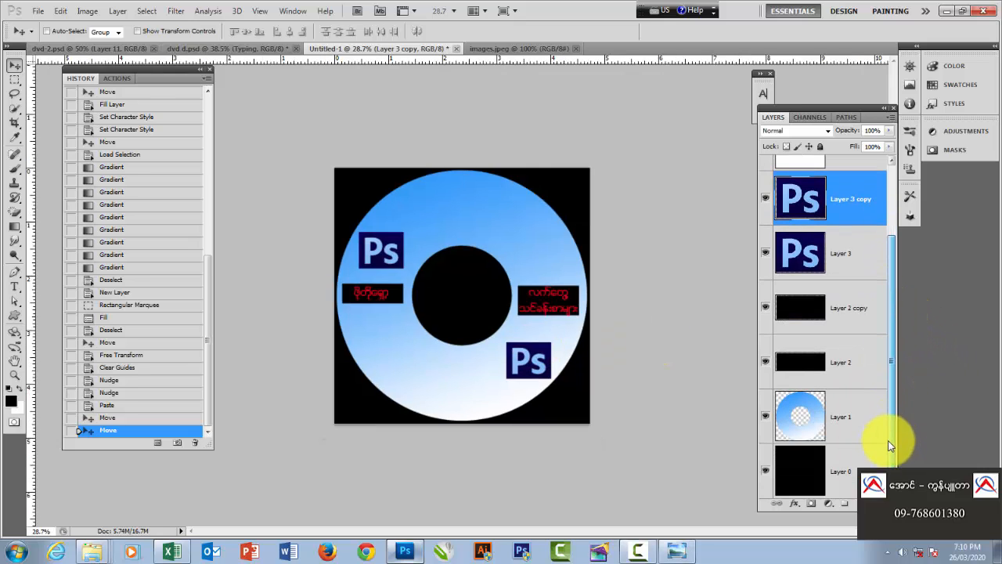
pyautogui.click(766, 470)
pyautogui.click(765, 470)
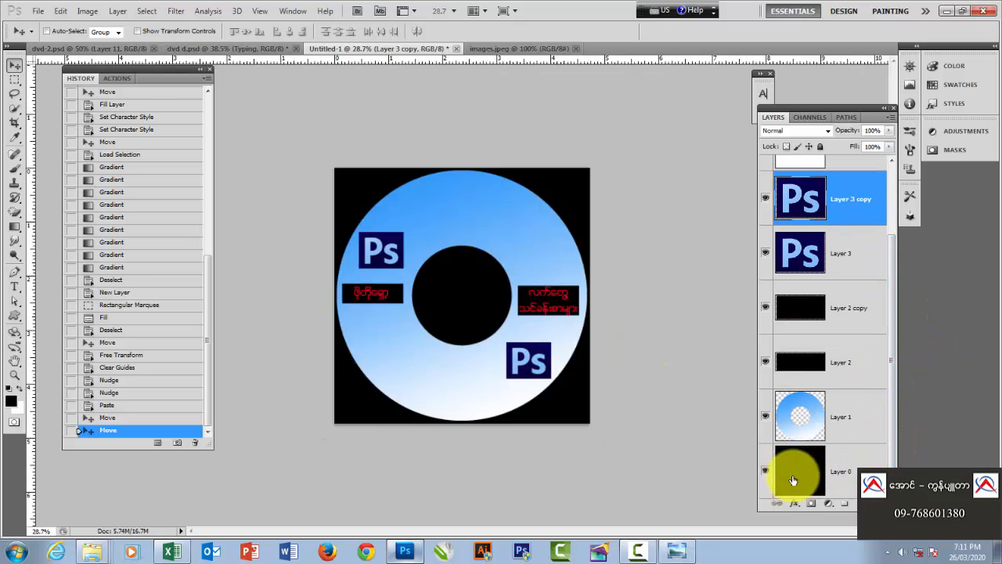
pyautogui.click(844, 474)
pyautogui.click(845, 503)
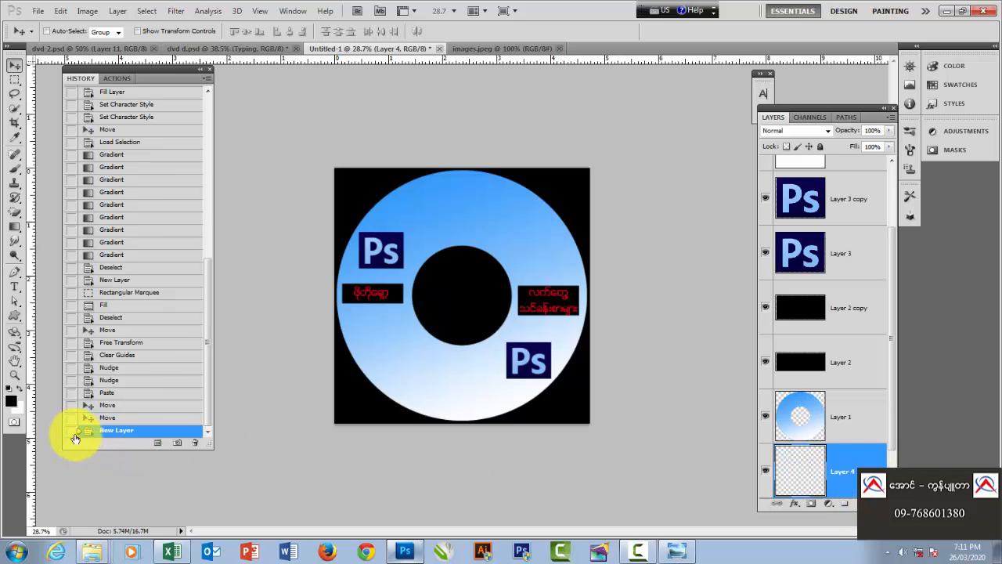
pyautogui.hotkey('ctrl', 'BackSpace')
pyautogui.hotkey('ctrl', 'z')
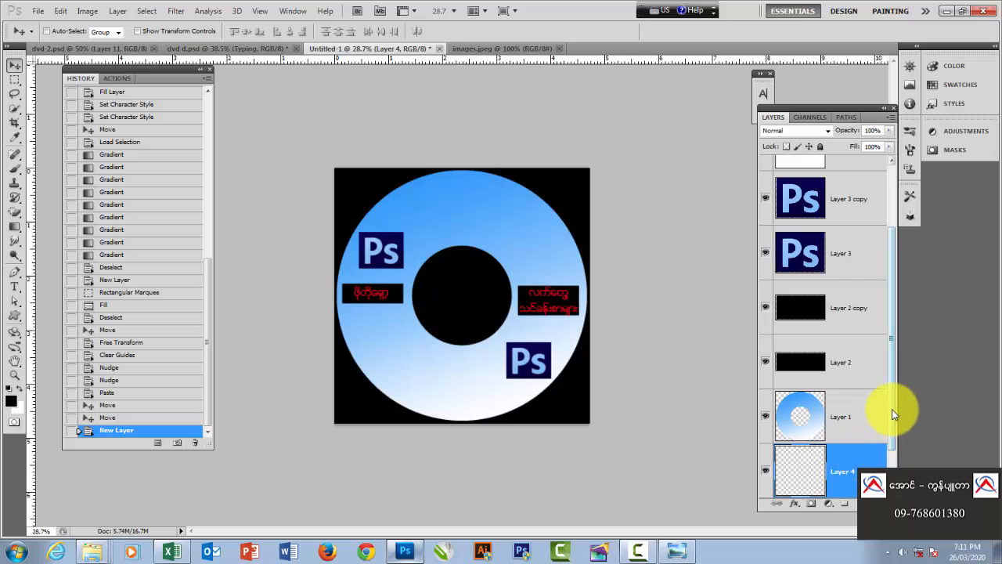
pyautogui.scroll(-2, 877, 408)
pyautogui.hotkey('ctrl', '+')
pyautogui.hotkey('ctrl', '+')
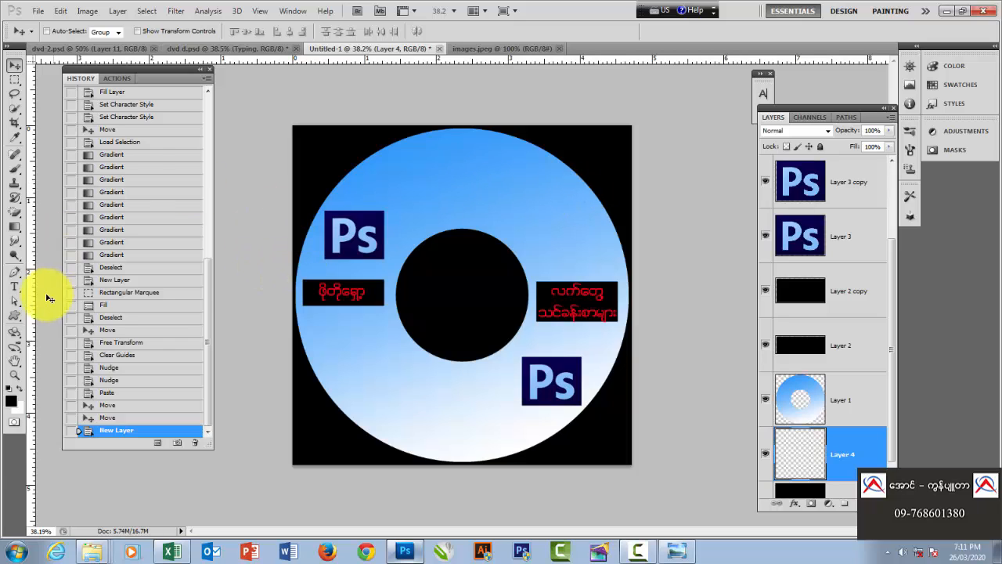
pyautogui.click(14, 287)
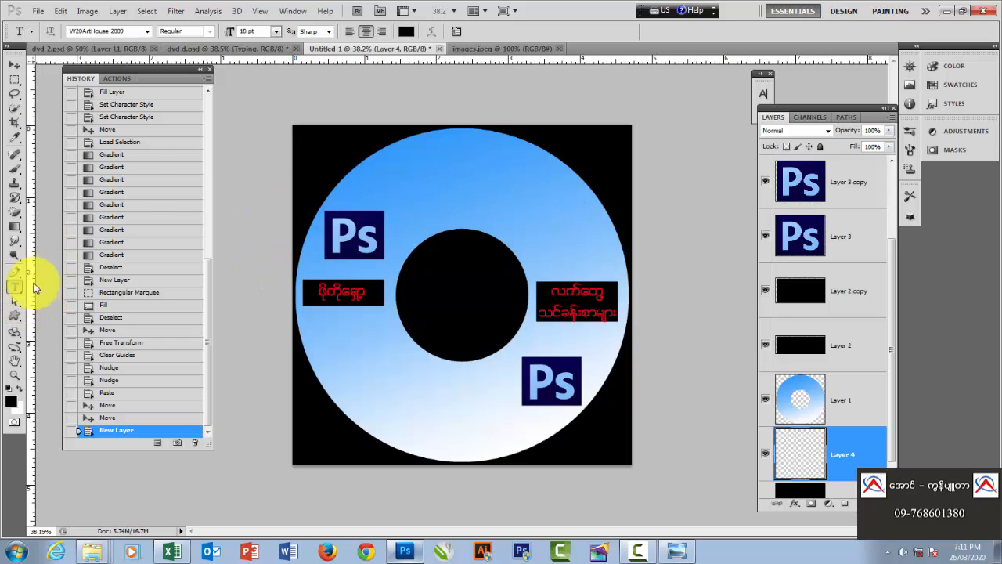
pyautogui.click(431, 172)
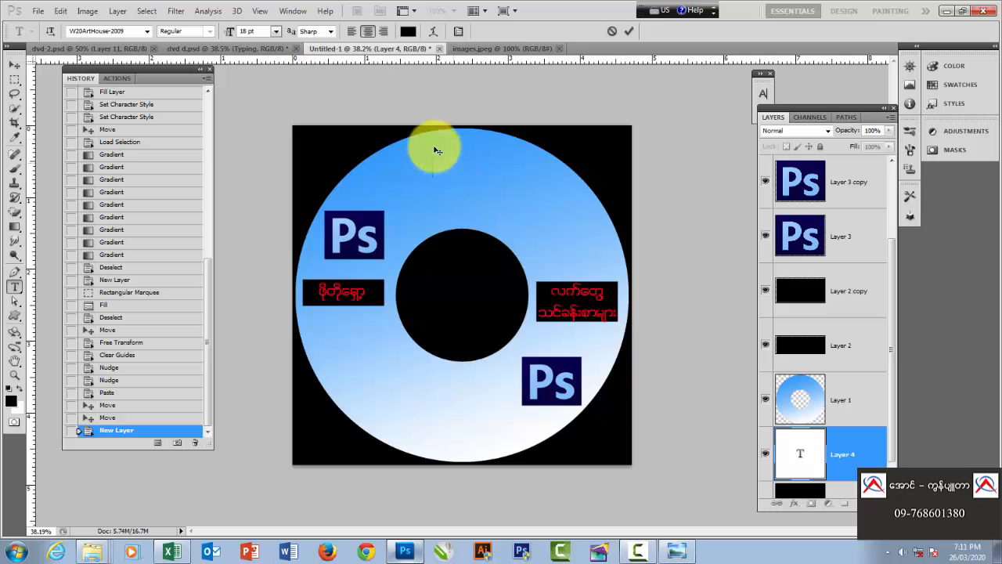
pyautogui.click(408, 31)
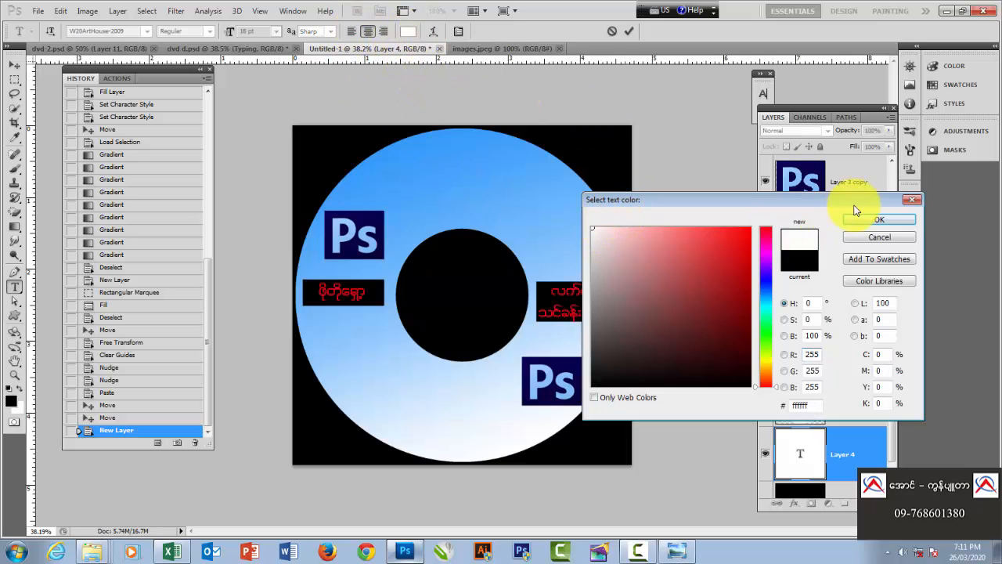
pyautogui.click(859, 222)
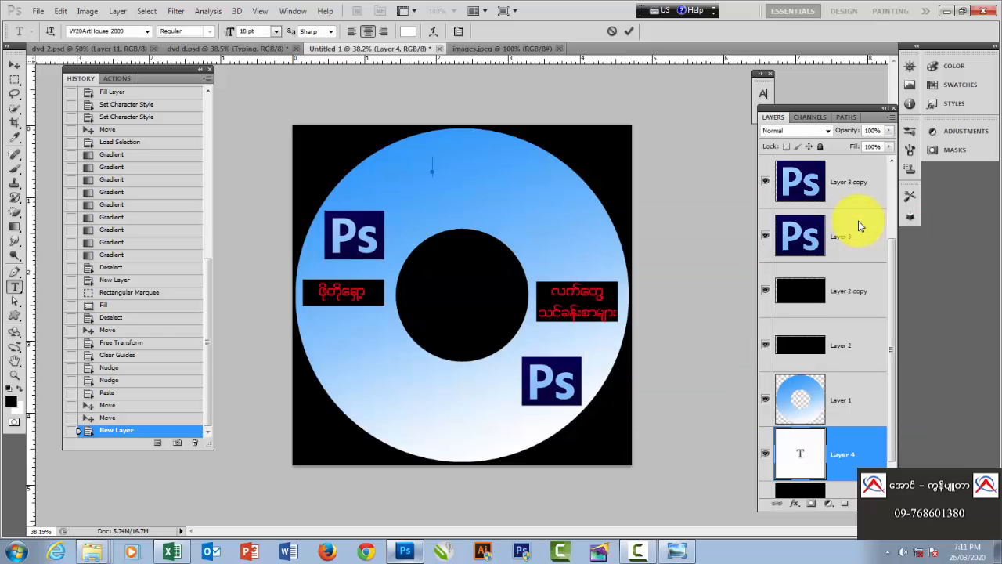
pyautogui.click(407, 32)
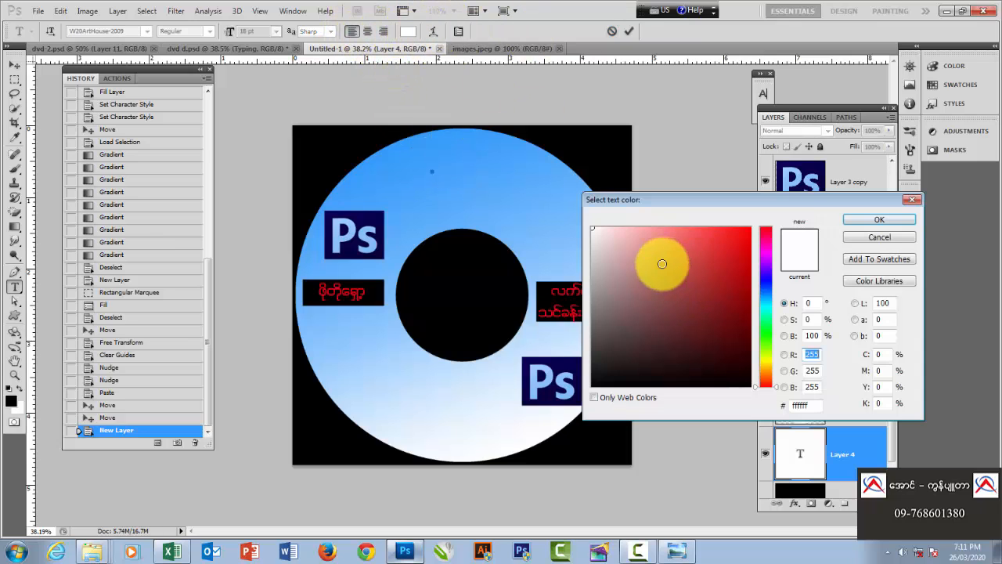
pyautogui.click(880, 220)
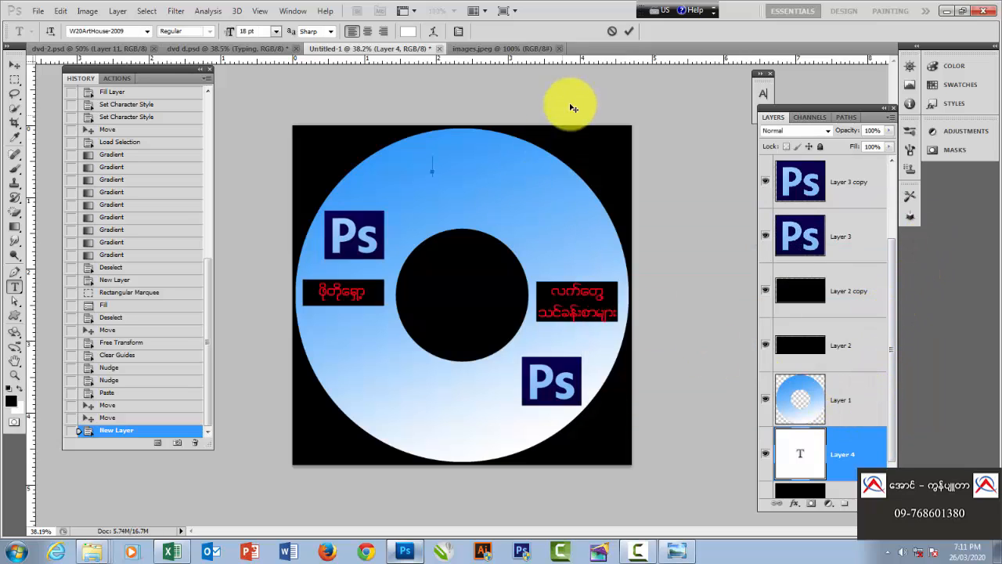
pyautogui.click(612, 31)
# Step: Above all other layers, add white three-line text "အောင် - ကွန်ပျူတာ / မှ / ထုတ်ဝေသည်" near the top of the ring at 18 pt
pyautogui.click(860, 202)
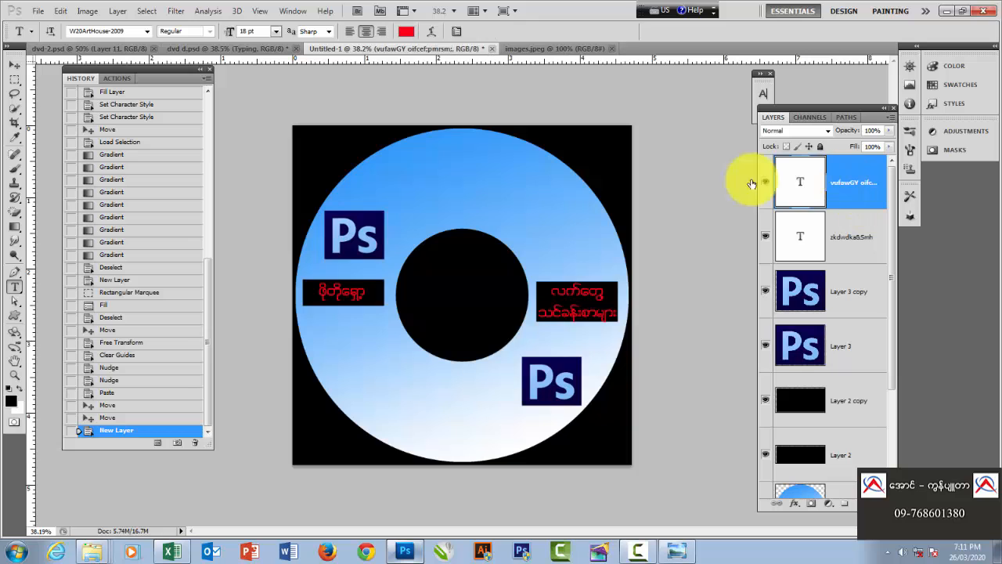
pyautogui.click(437, 152)
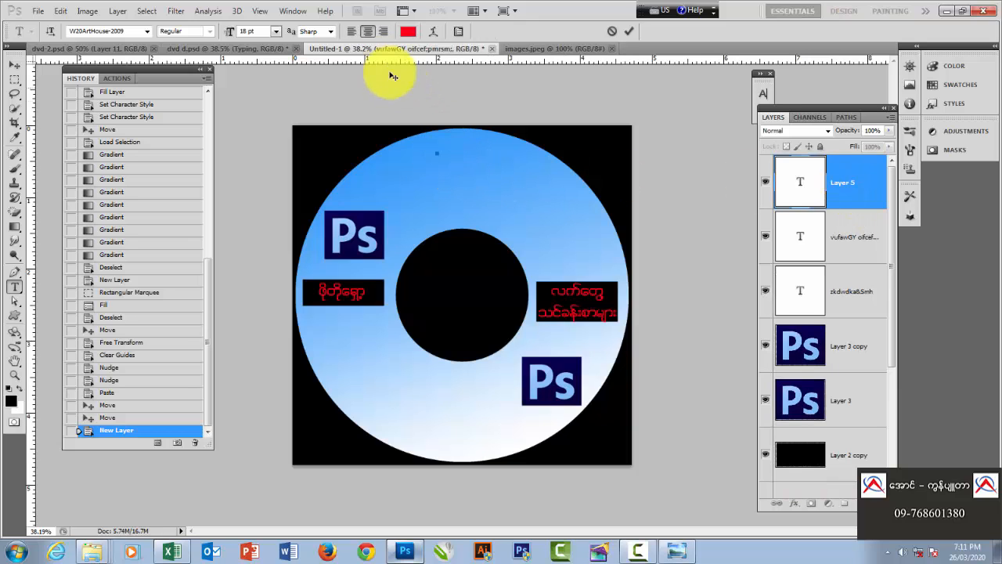
pyautogui.click(405, 32)
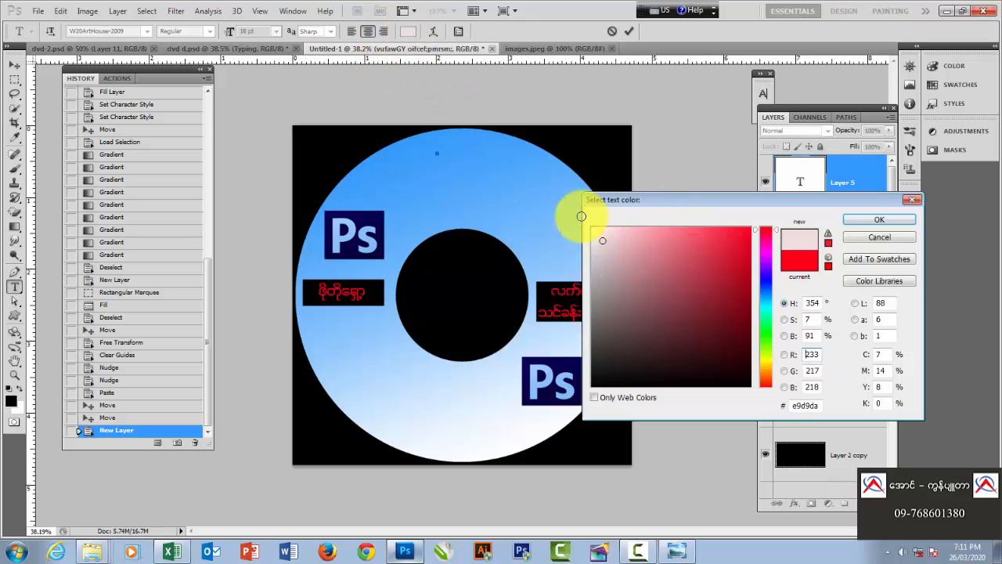
pyautogui.click(879, 222)
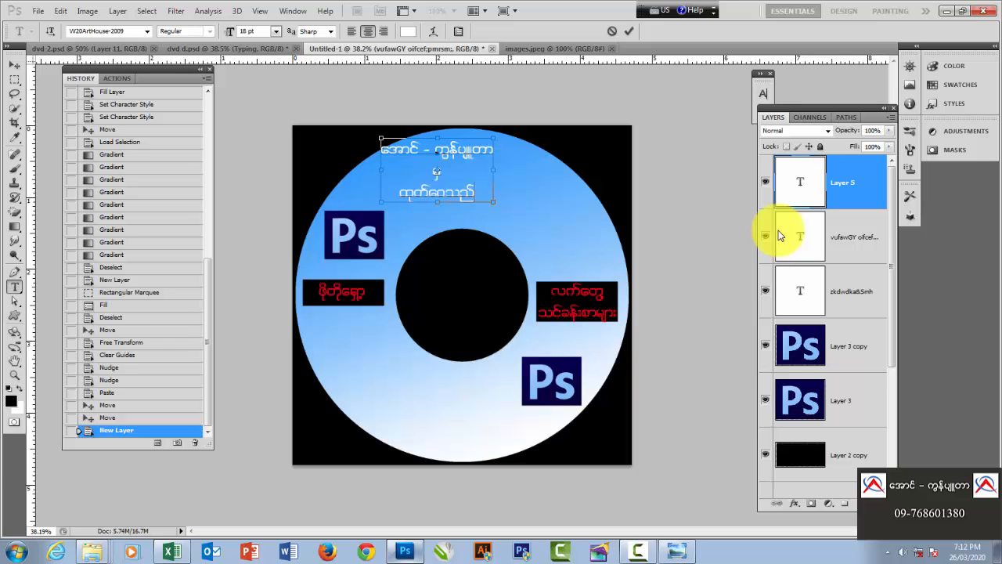
pyautogui.hotkey('ctrl', 'a')
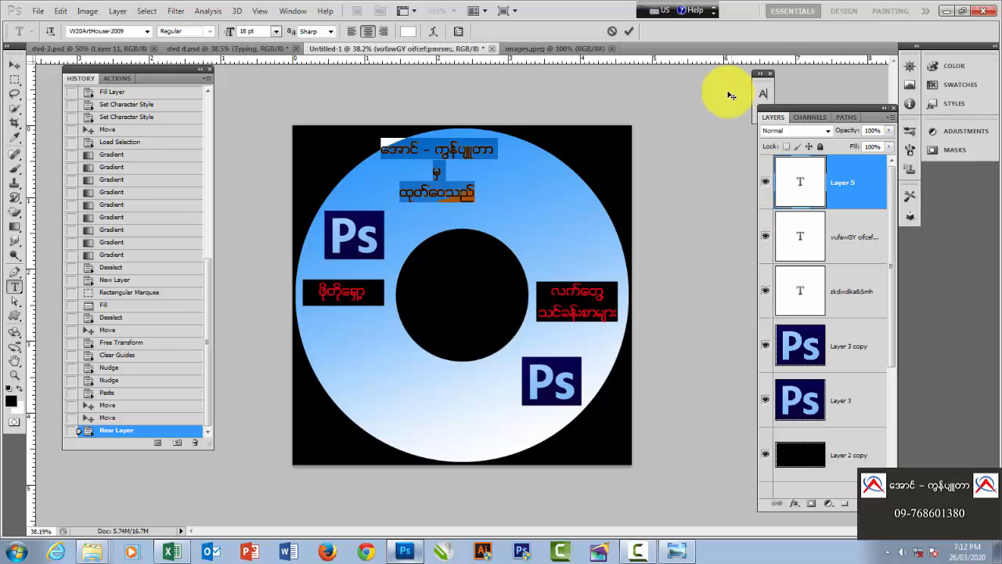
pyautogui.click(628, 32)
# Step: Move the white three-line text so it sits centred on the ring above the centre hole
pyautogui.click(14, 63)
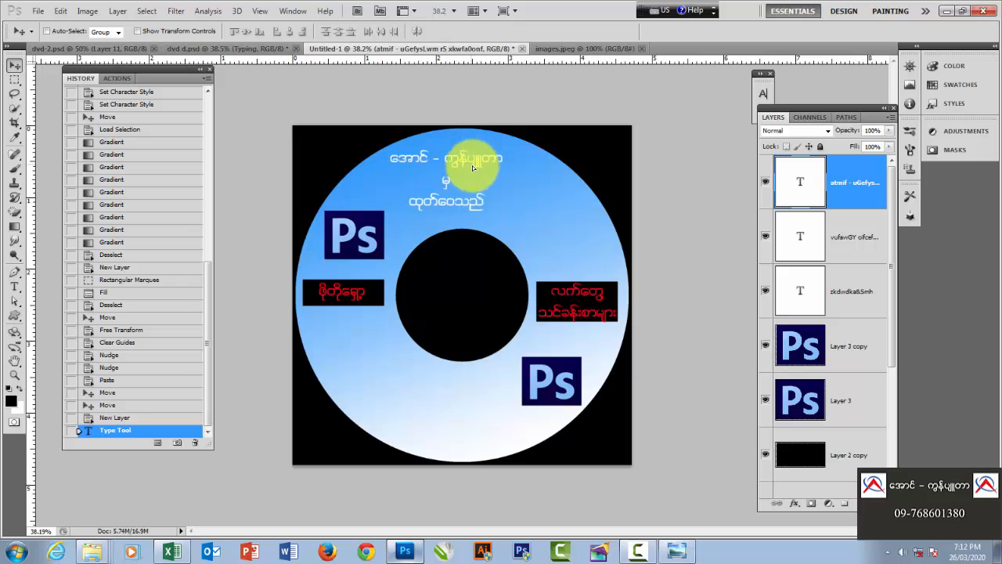
pyautogui.moveTo(473, 168); pyautogui.dragTo(493, 169)
pyautogui.scroll(-5, 494, 174)
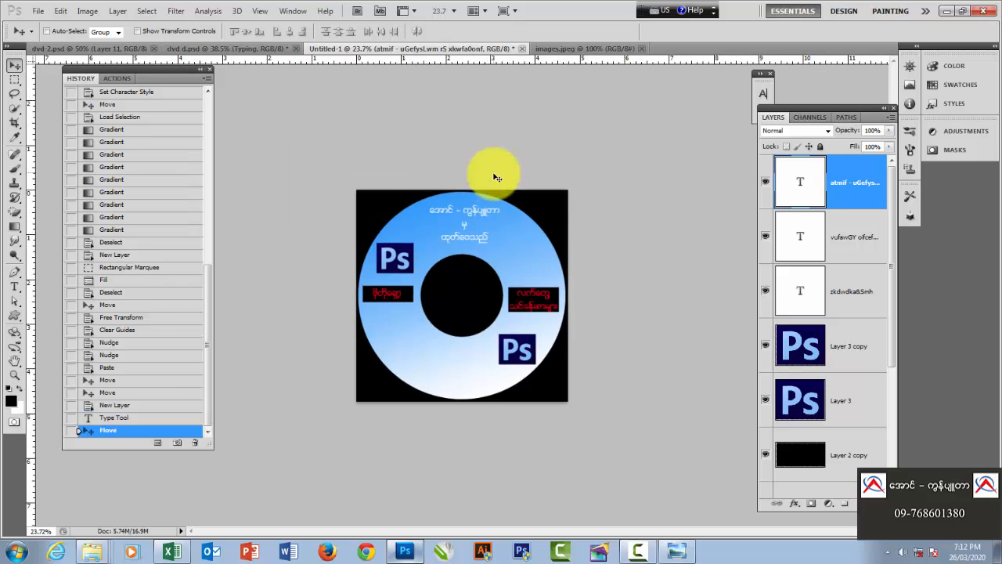
pyautogui.scroll(3, 495, 185)
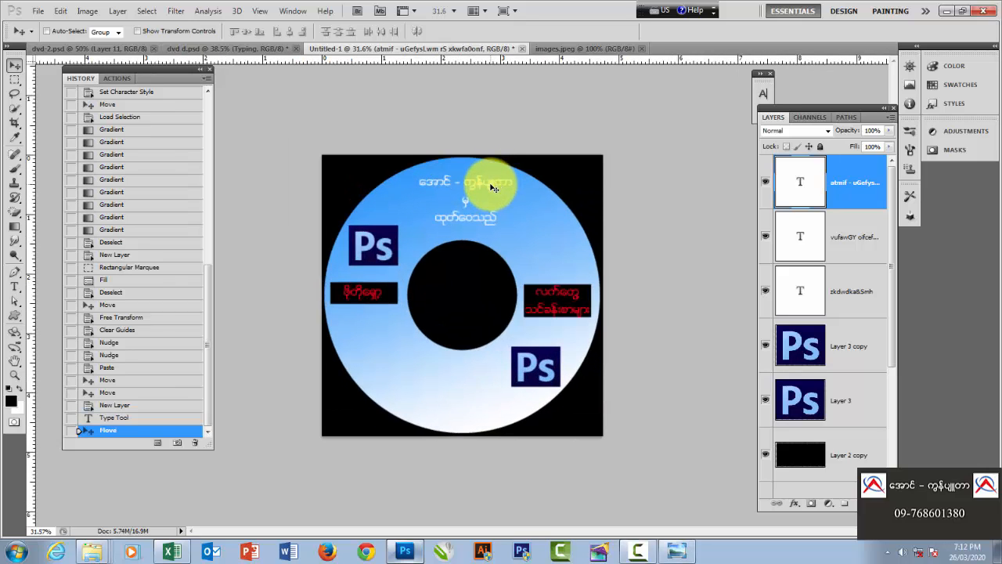
# Step: Give the white three-line text an outside stroke in red #fb062e at 100% opacity
pyautogui.click(794, 503)
pyautogui.click(814, 493)
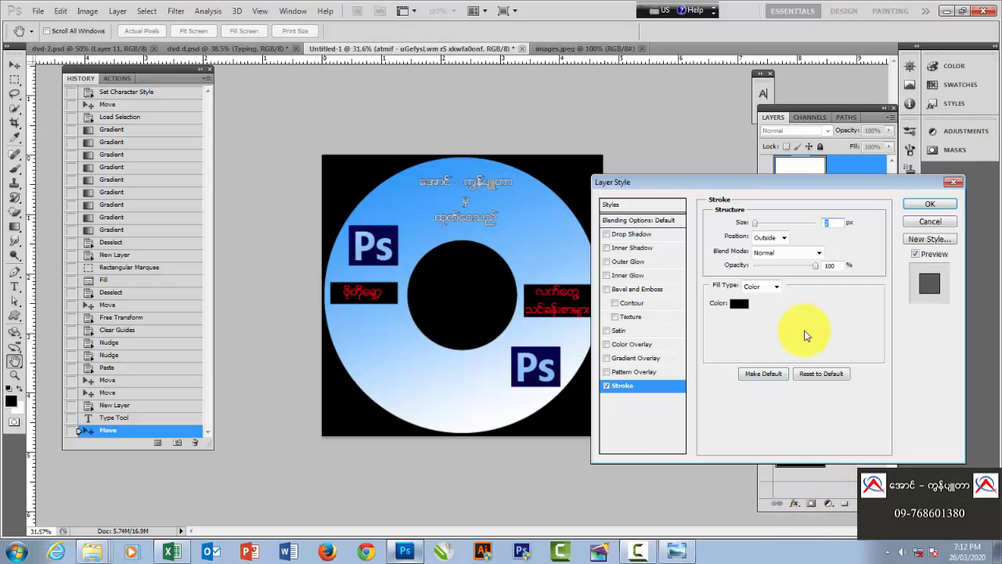
pyautogui.click(736, 308)
pyautogui.click(765, 231)
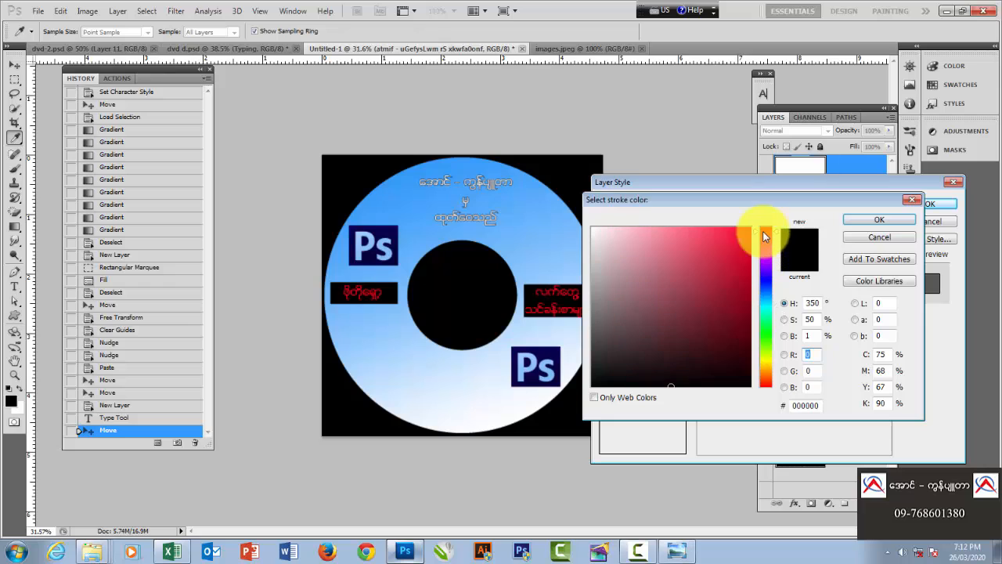
pyautogui.click(749, 231)
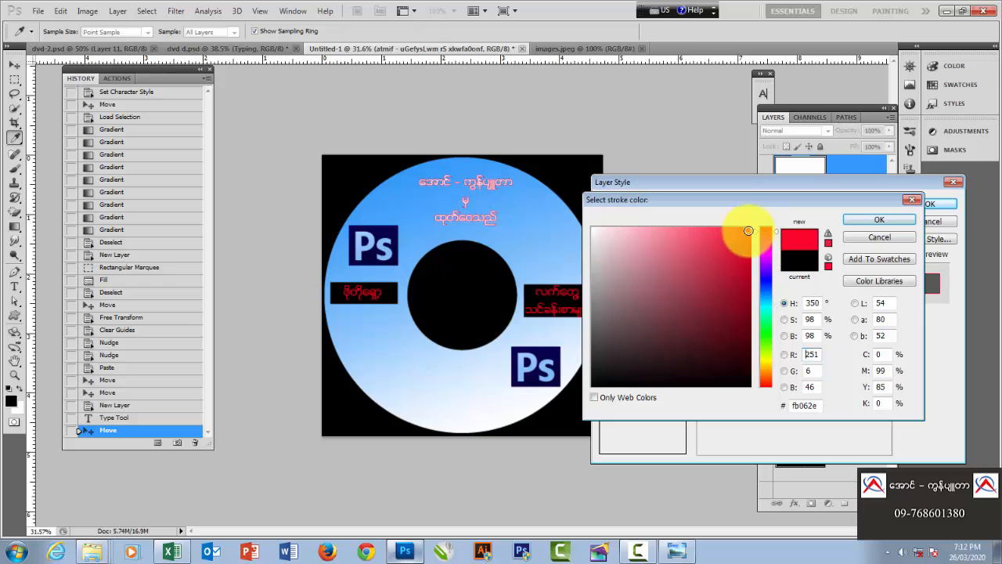
pyautogui.click(879, 220)
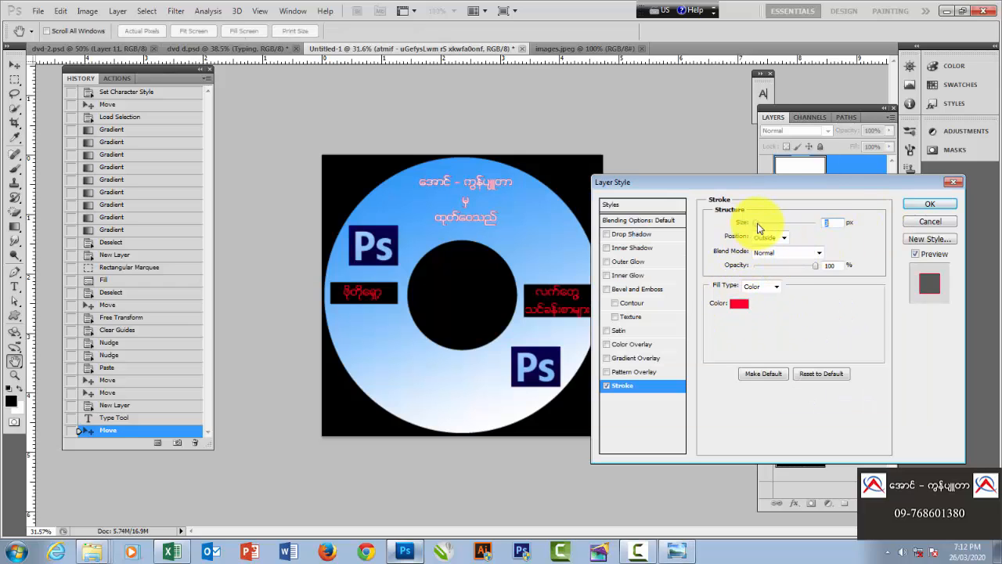
pyautogui.click(915, 207)
# Step: Check the gradient ring layer by hiding it and showing it again
pyautogui.scroll(5, 496, 181)
pyautogui.scroll(-3, 489, 185)
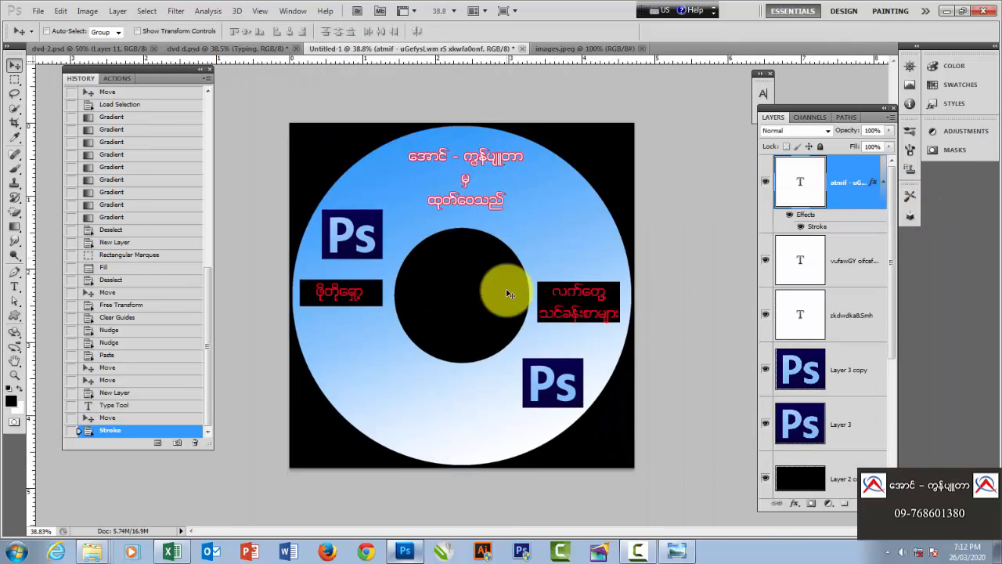
pyautogui.scroll(1, 548, 333)
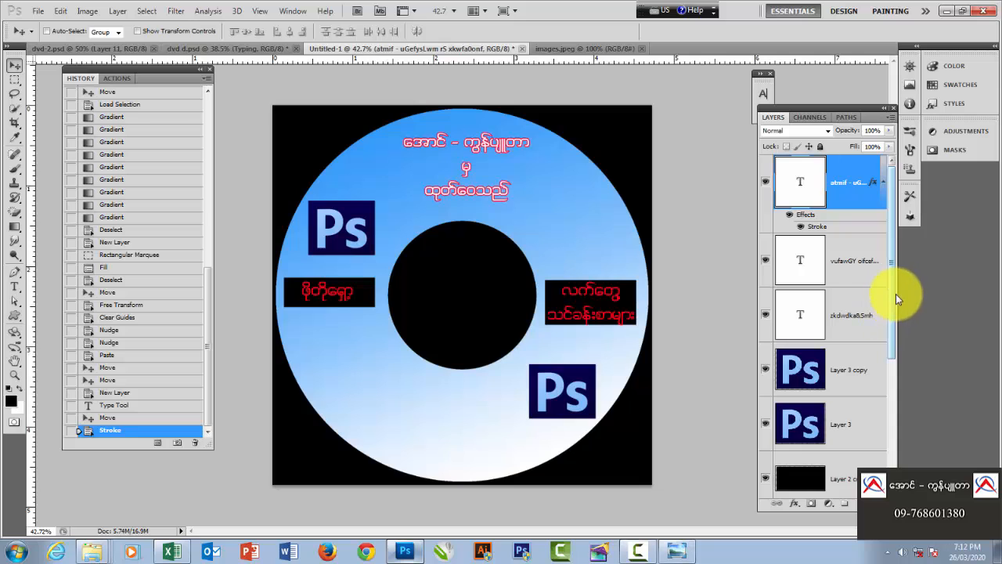
pyautogui.moveTo(896, 295); pyautogui.dragTo(895, 405)
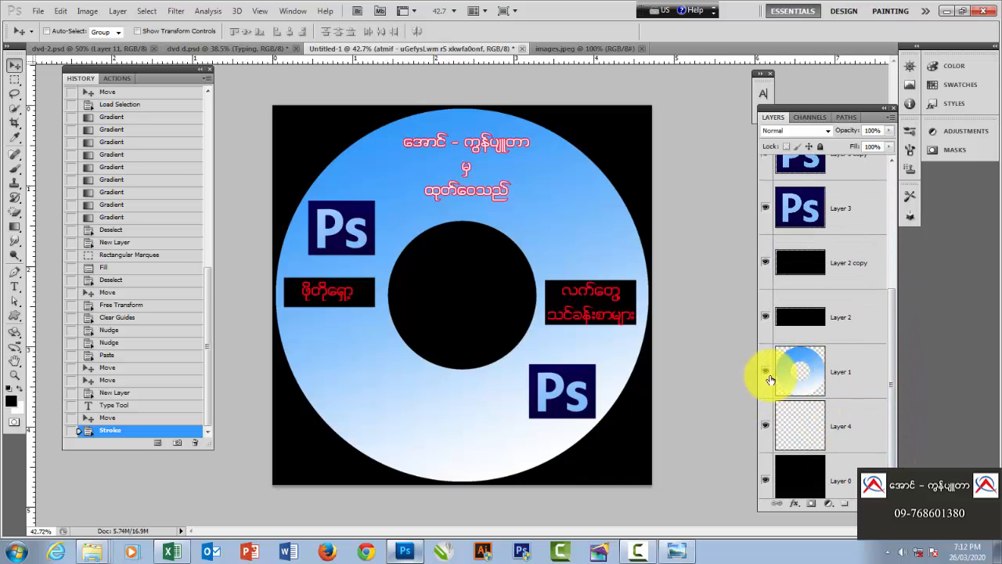
pyautogui.click(766, 379)
pyautogui.click(764, 375)
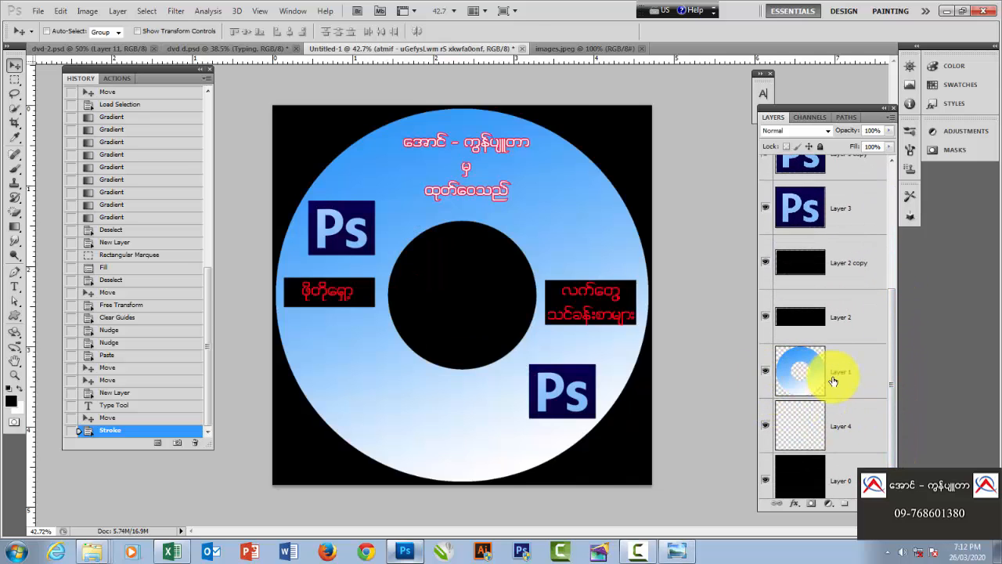
# Step: Duplicate the blue-to-white ring layer, hide the original, and load the copy's pixels as a selection
pyautogui.click(833, 376)
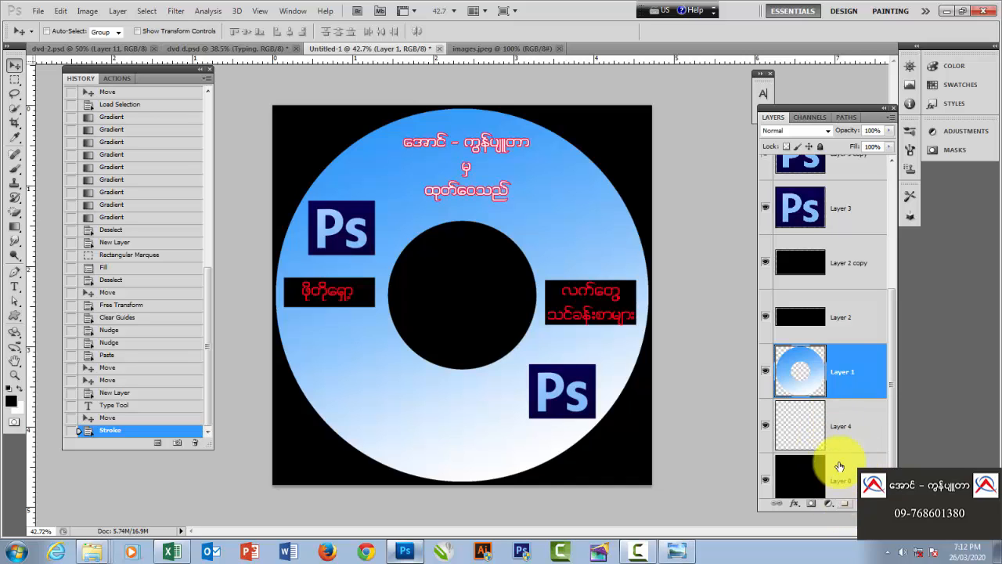
pyautogui.moveTo(838, 372); pyautogui.dragTo(862, 503)
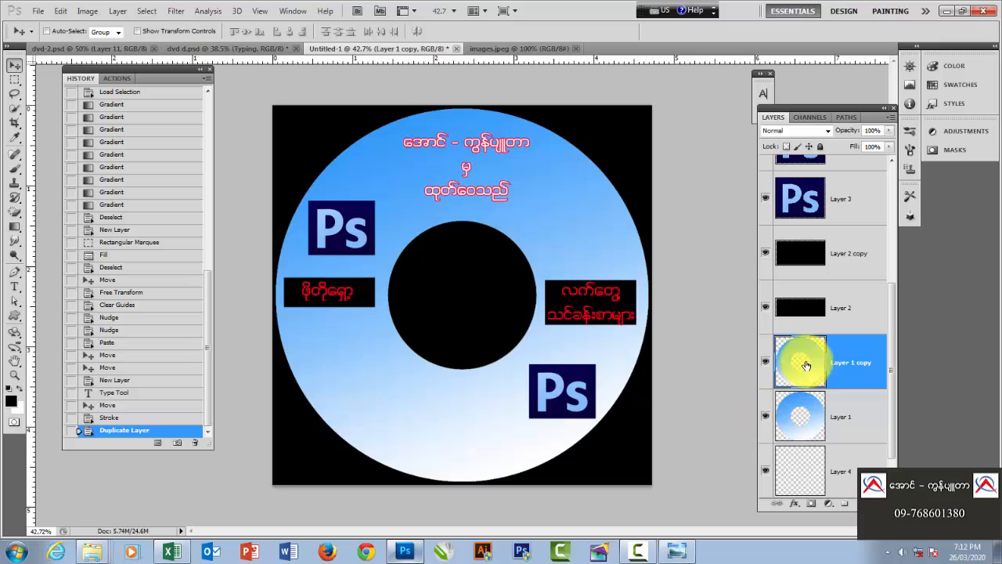
pyautogui.click(765, 415)
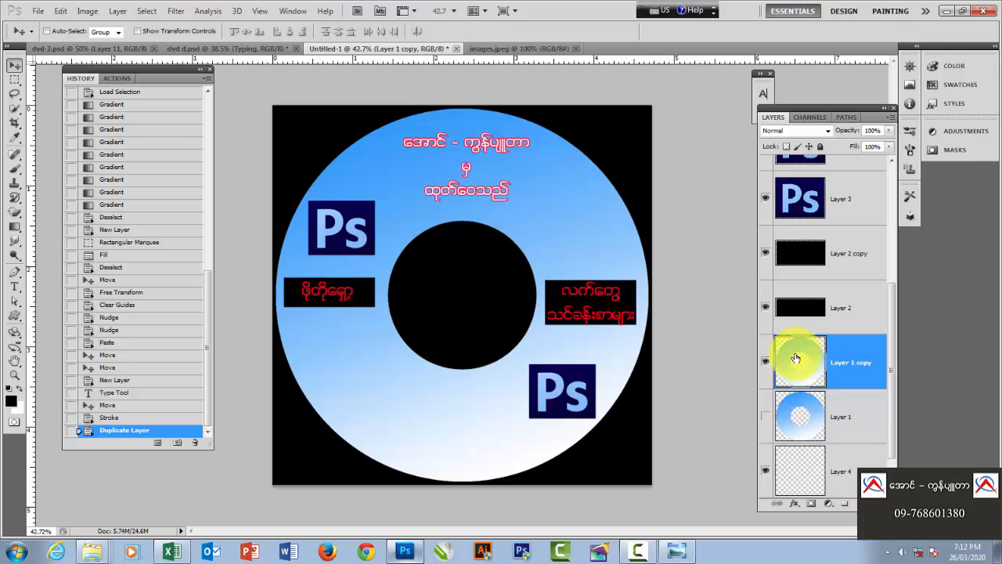
pyautogui.rightClick(797, 359)
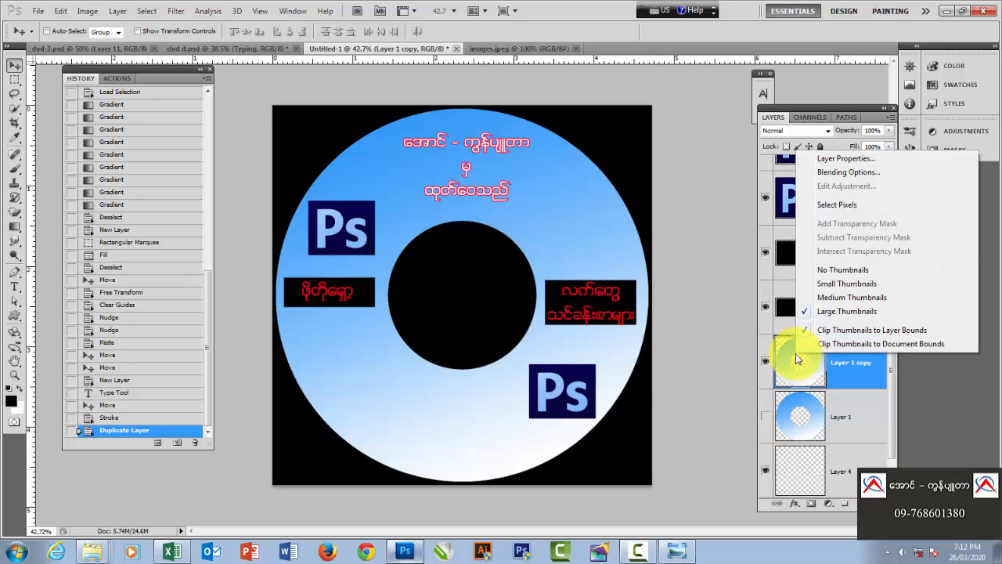
pyautogui.click(824, 207)
pyautogui.scroll(-1, 506, 277)
# Step: Try a yellow-and-cream preset gradient, followed by a pale green one, across the selected ring on Layer 1 copy
pyautogui.click(14, 225)
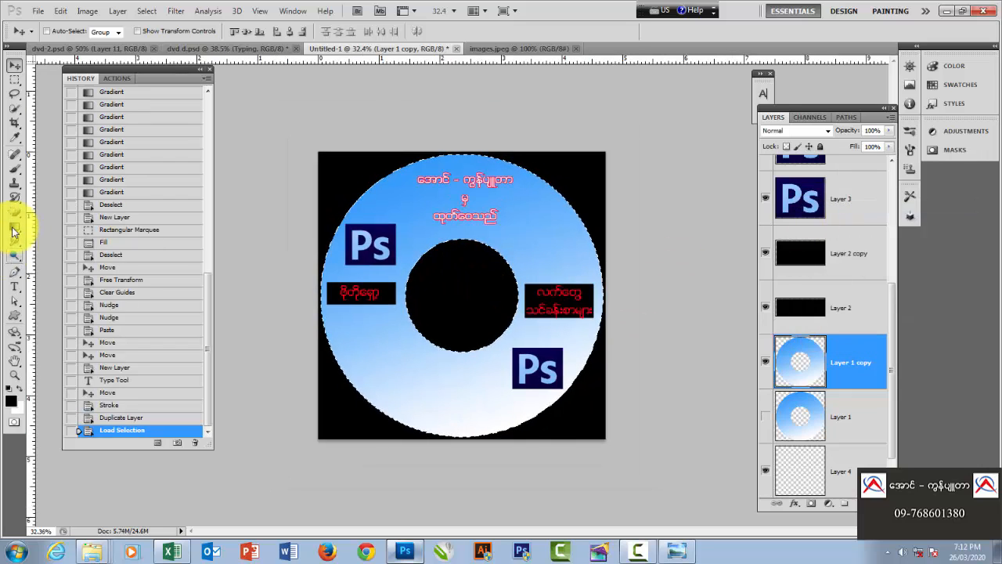
pyautogui.click(93, 32)
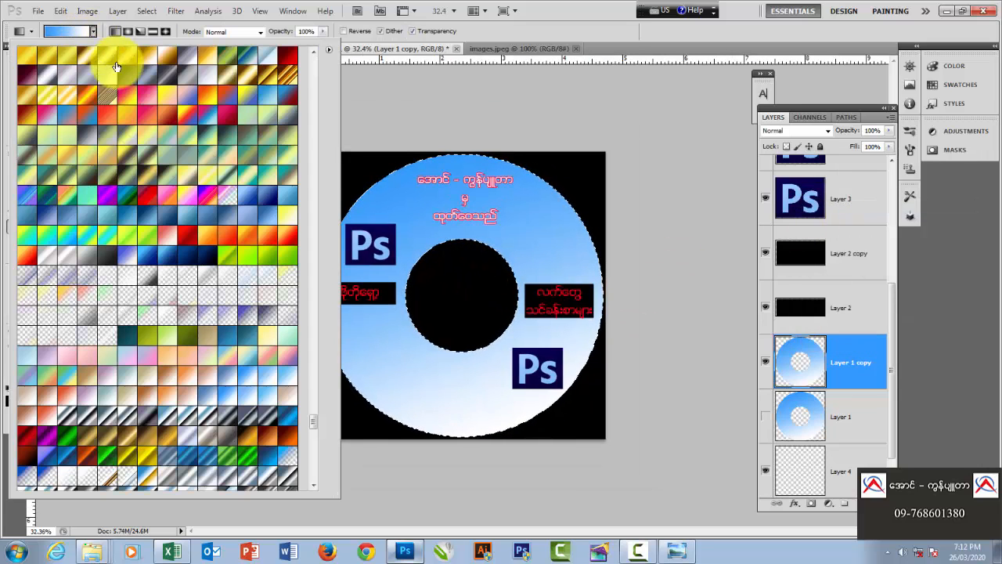
pyautogui.click(207, 174)
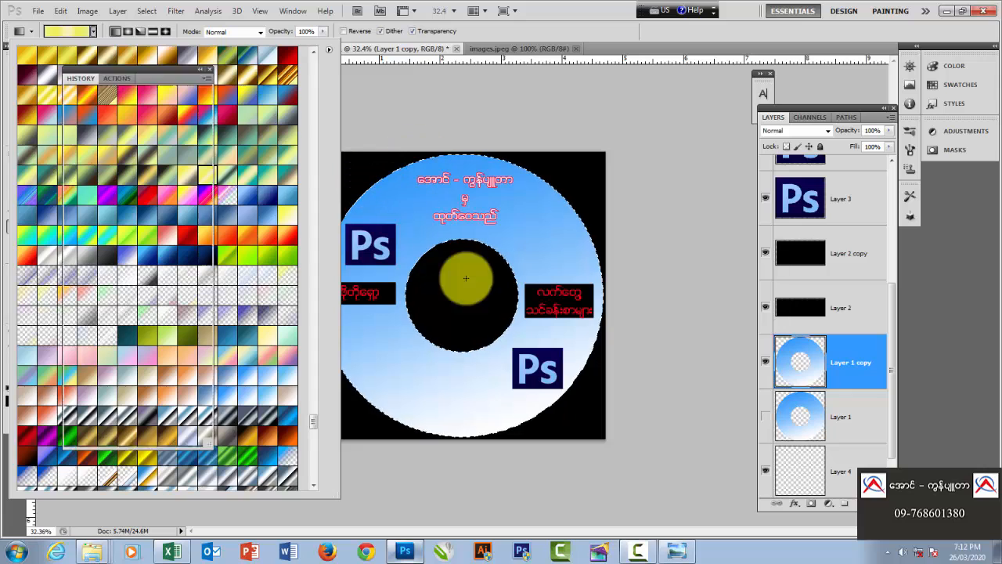
pyautogui.moveTo(459, 280); pyautogui.dragTo(526, 394)
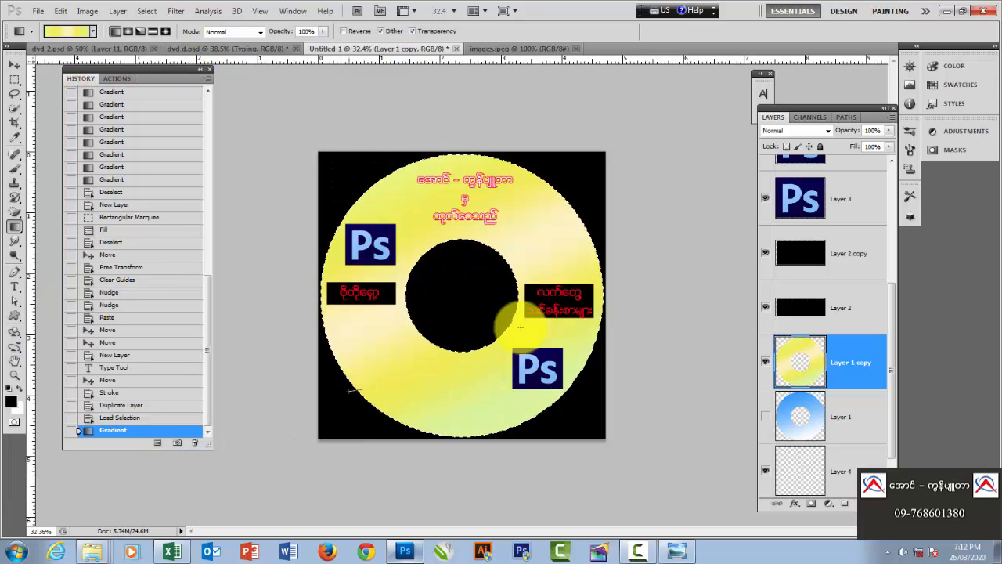
pyautogui.moveTo(520, 326); pyautogui.dragTo(550, 296)
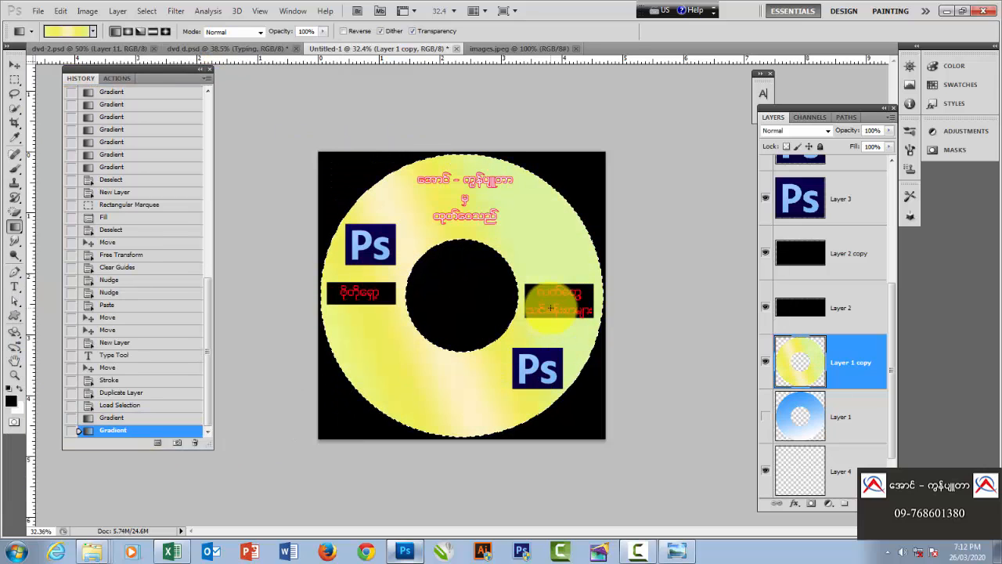
pyautogui.click(92, 31)
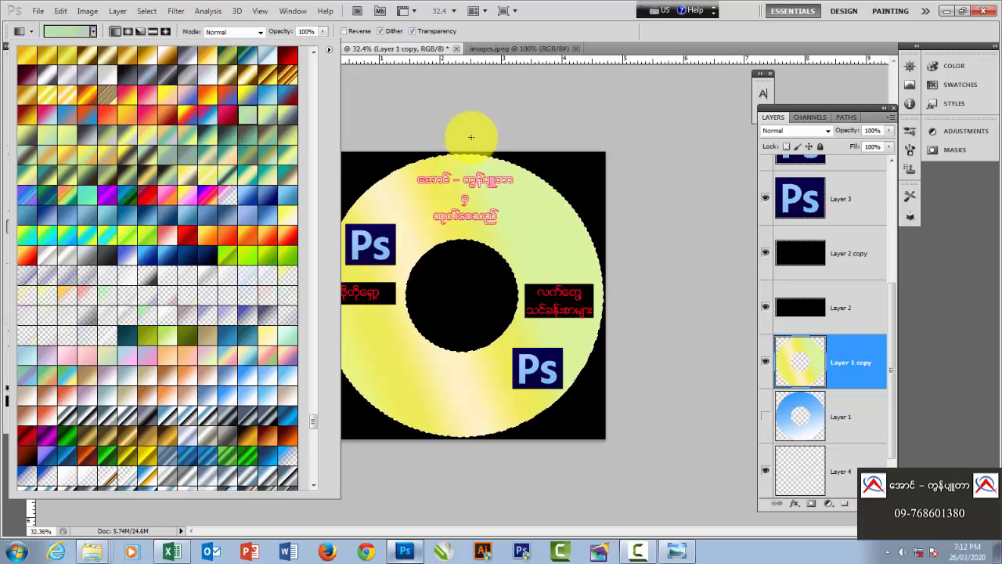
pyautogui.moveTo(465, 134); pyautogui.dragTo(470, 376)
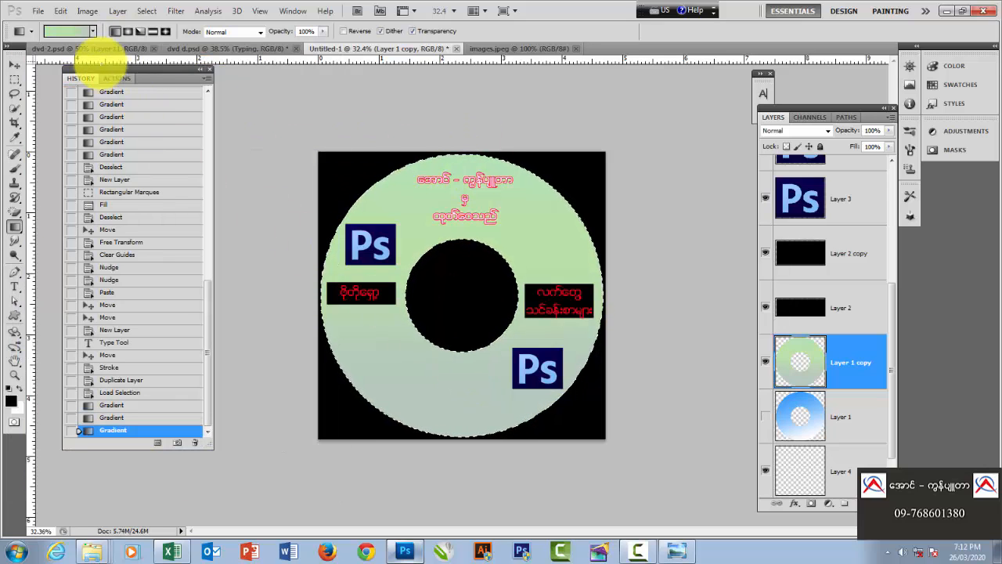
# Step: Try a pink-to-peach preset gradient on the selected ring, diagonally from the upper part and again from the lower left
pyautogui.click(93, 31)
pyautogui.click(148, 97)
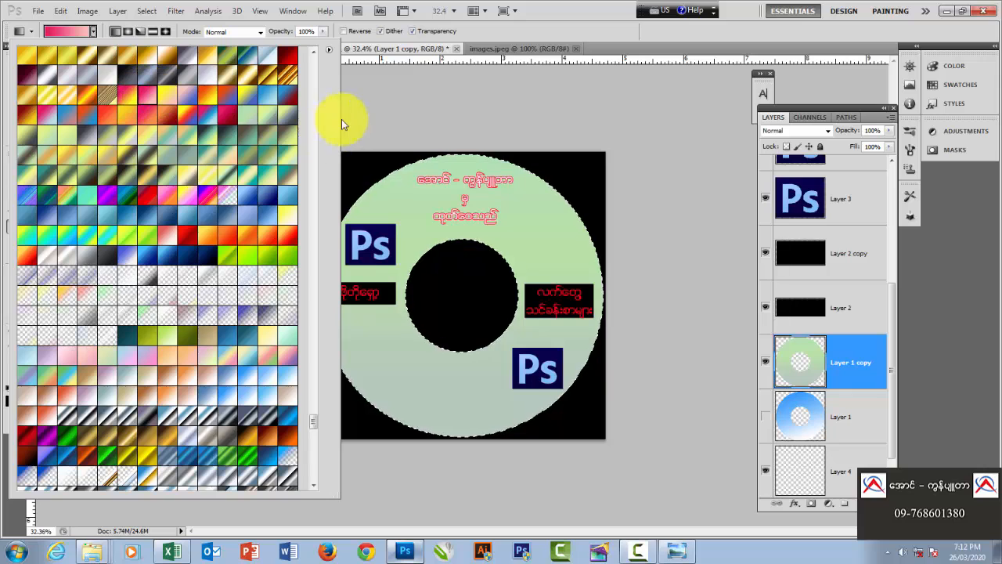
pyautogui.moveTo(419, 166); pyautogui.dragTo(523, 404)
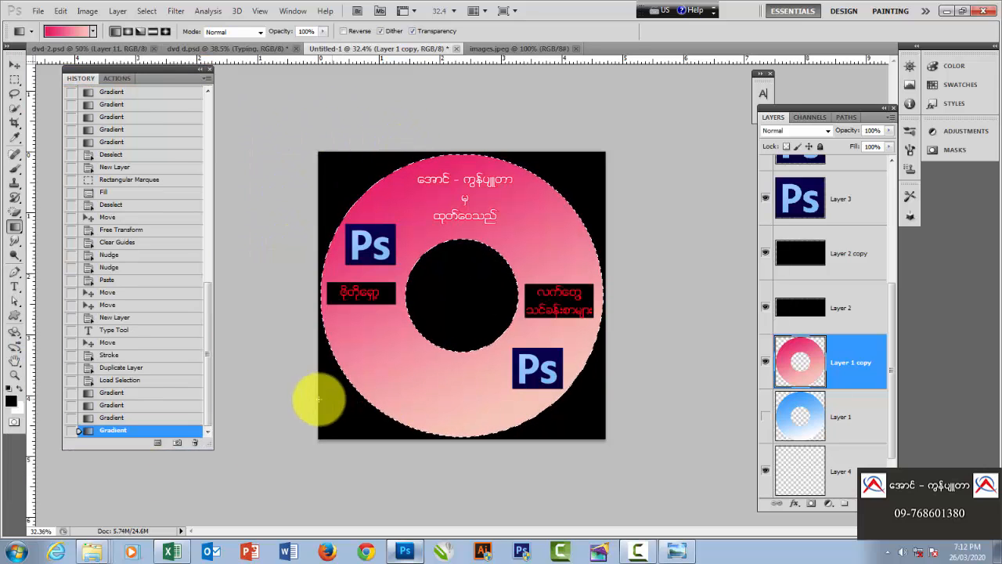
pyautogui.moveTo(319, 399); pyautogui.dragTo(556, 297)
# Step: Try a dark-red-to-orange preset gradient on the selected ring in two different diagonal directions
pyautogui.click(93, 33)
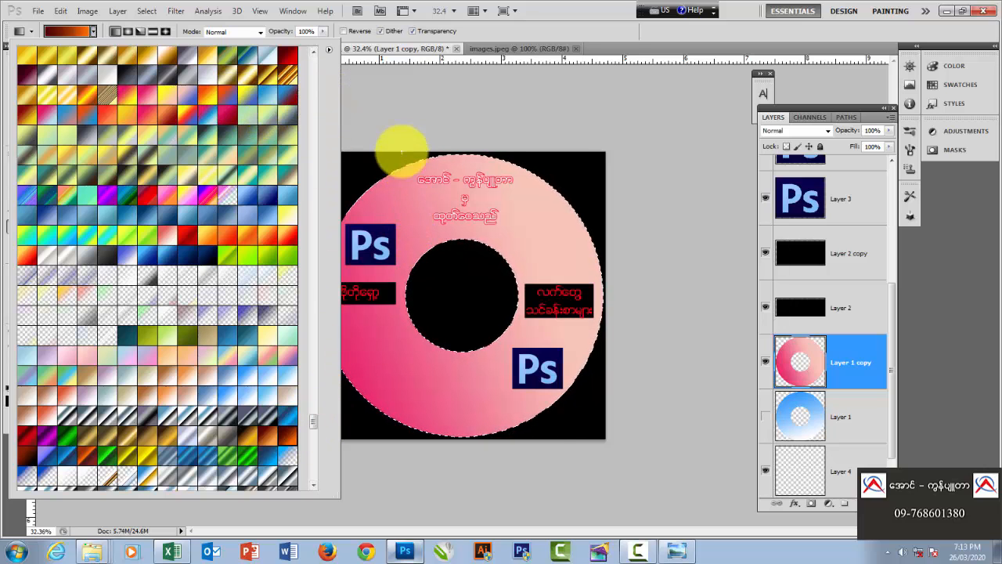
pyautogui.moveTo(401, 149); pyautogui.dragTo(546, 455)
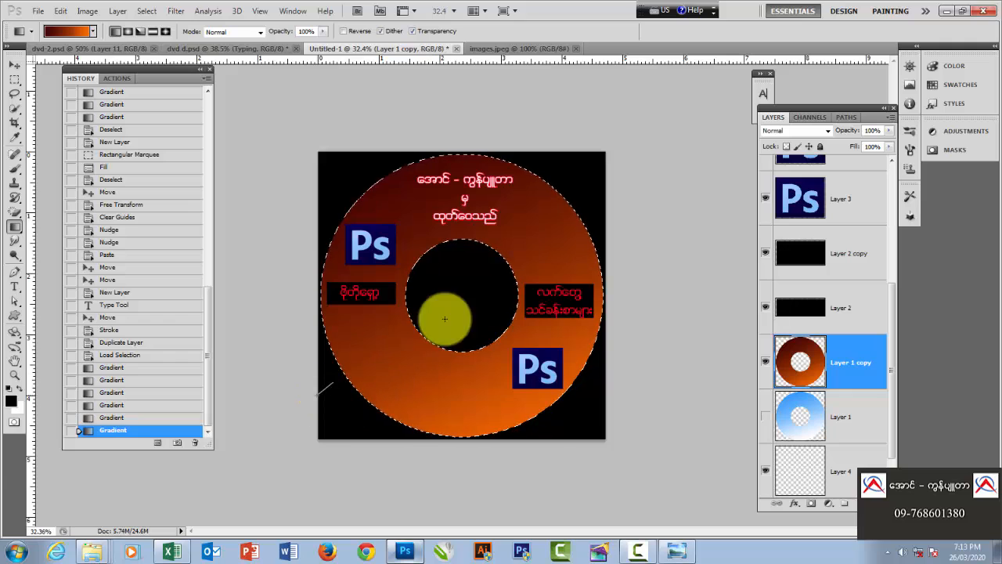
pyautogui.moveTo(444, 319); pyautogui.dragTo(572, 224)
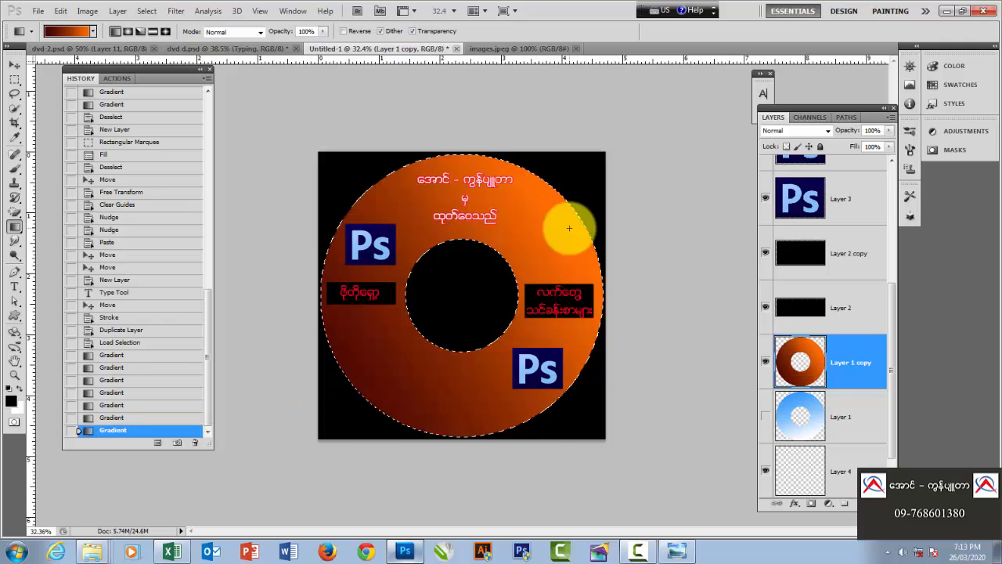
# Step: Fill the selected ring on Layer 1 copy with a cyan-blue preset gradient, and clear the selection
pyautogui.click(93, 32)
pyautogui.moveTo(312, 422); pyautogui.dragTo(316, 472)
pyautogui.click(215, 450)
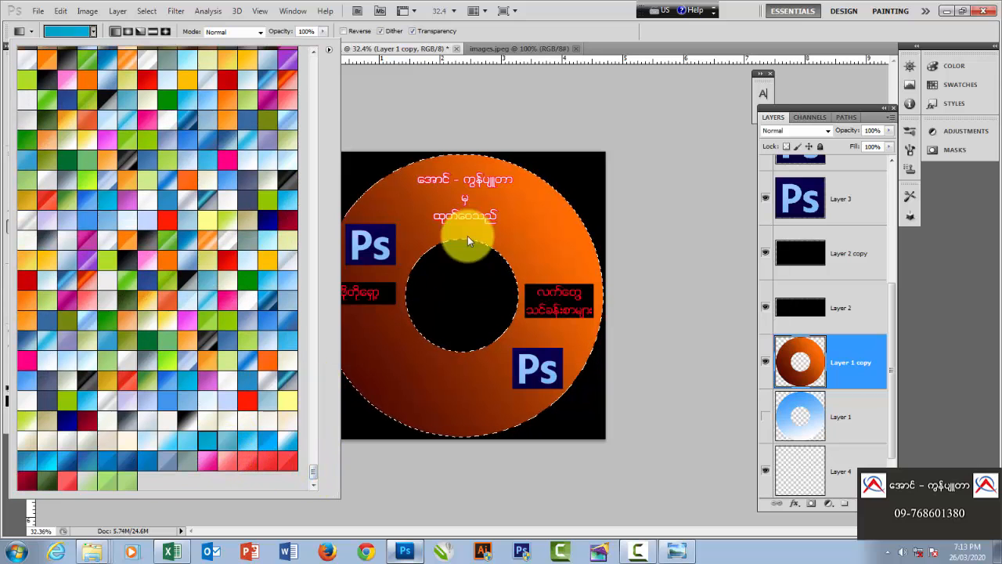
pyautogui.moveTo(474, 242); pyautogui.dragTo(535, 379)
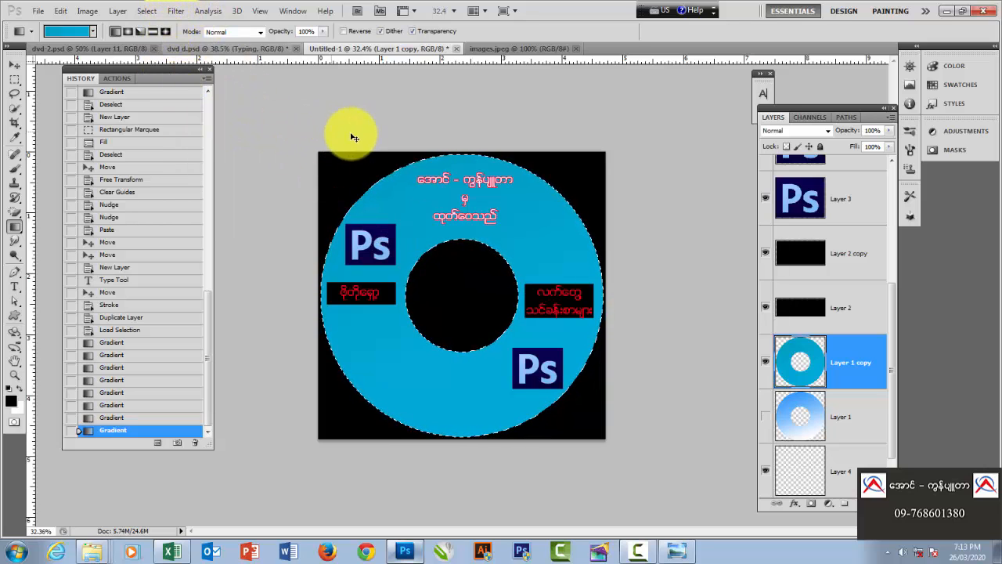
pyautogui.hotkey('ctrl', 'd')
pyautogui.scroll(1, 521, 246)
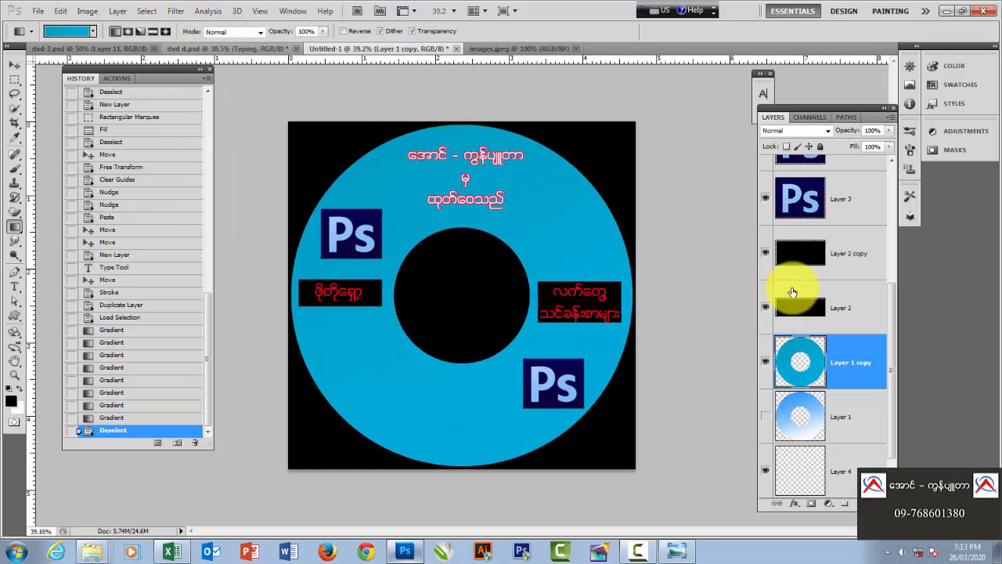
# Step: Show the original ring layer again and compare it with the cyan copy by toggling the copy's visibility, leaving both visible
pyautogui.click(767, 364)
pyautogui.click(766, 364)
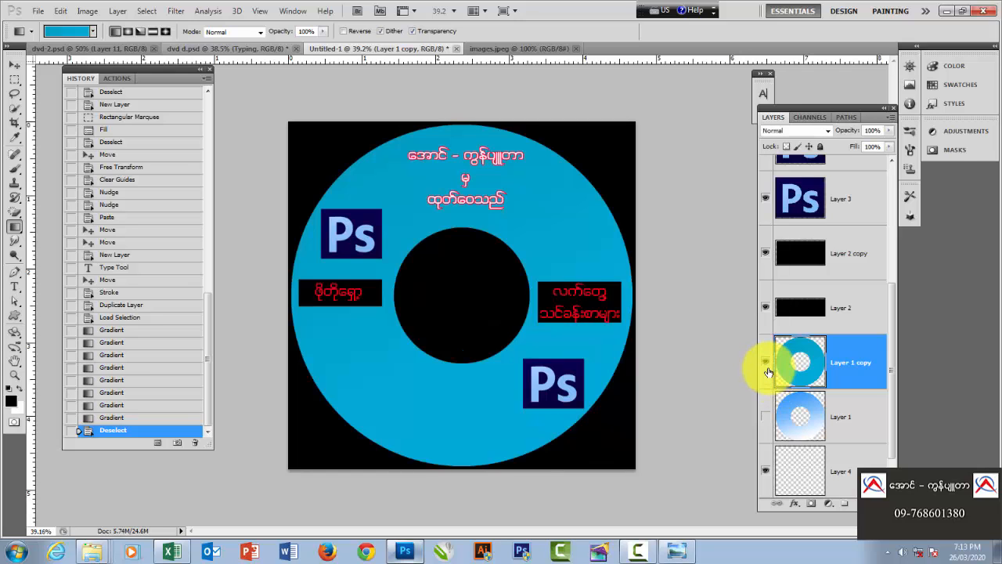
pyautogui.click(766, 416)
pyautogui.click(766, 367)
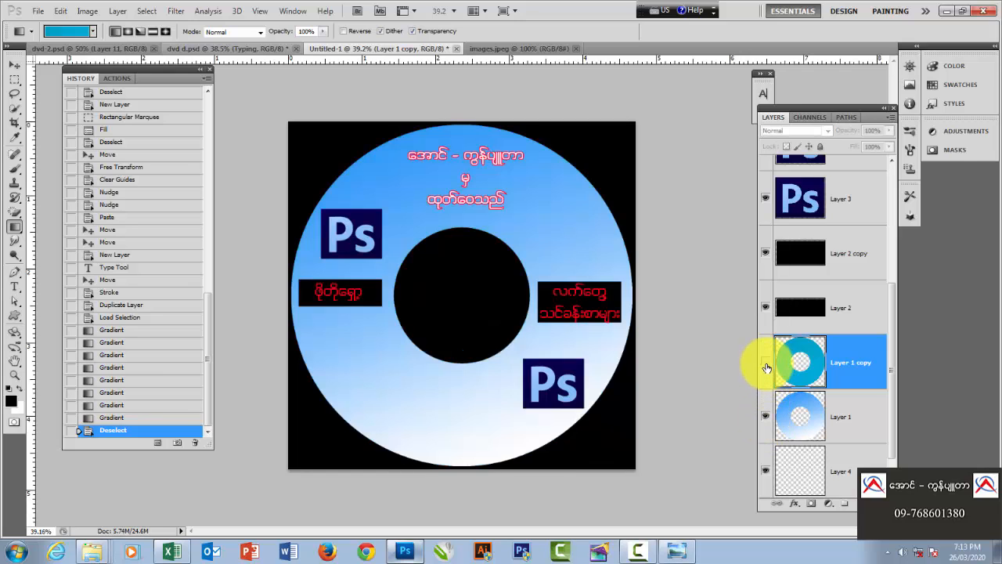
pyautogui.click(766, 367)
pyautogui.click(767, 366)
pyautogui.click(767, 366)
pyautogui.scroll(-4, 574, 333)
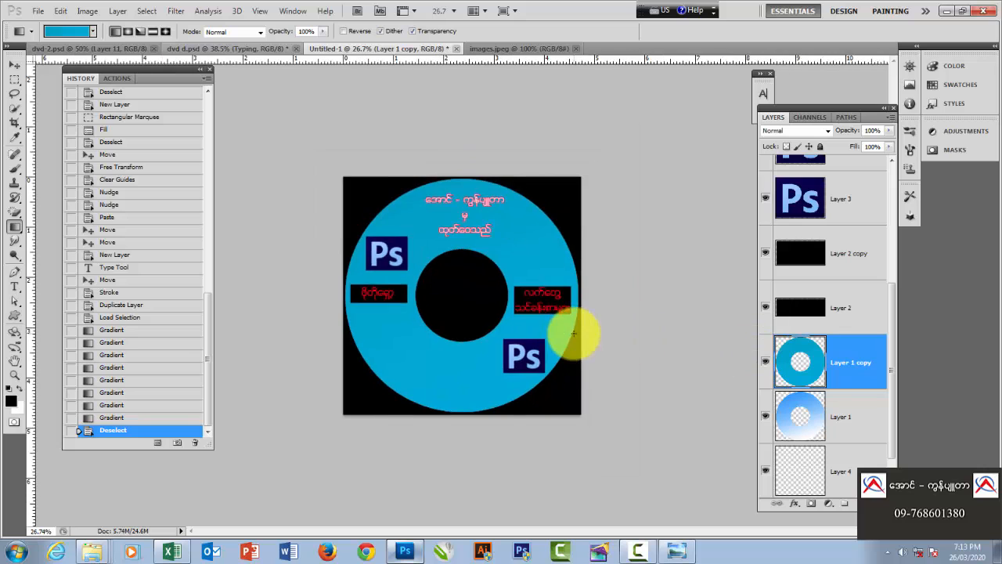
pyautogui.scroll(4, 574, 334)
pyautogui.scroll(-2, 609, 342)
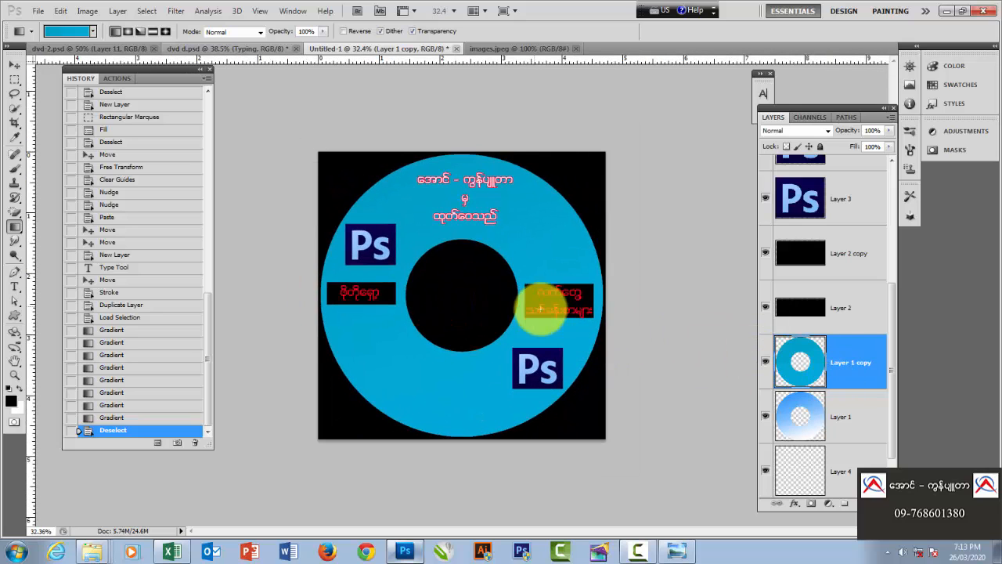
pyautogui.scroll(2, 496, 284)
pyautogui.scroll(-3, 509, 324)
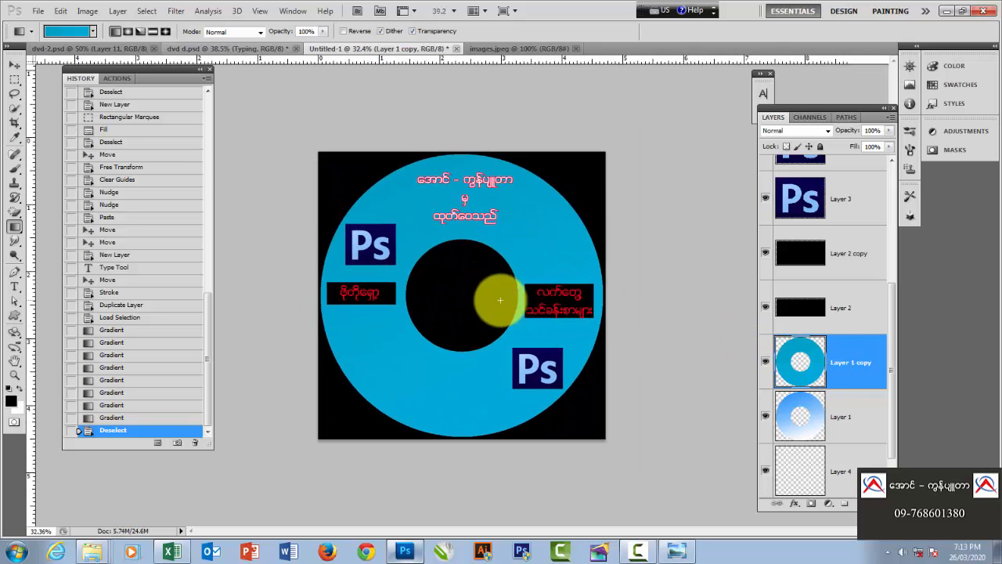
# Step: Fill the empty Layer 4, just above the black background layer, with the white background colour
pyautogui.scroll(-1, 893, 369)
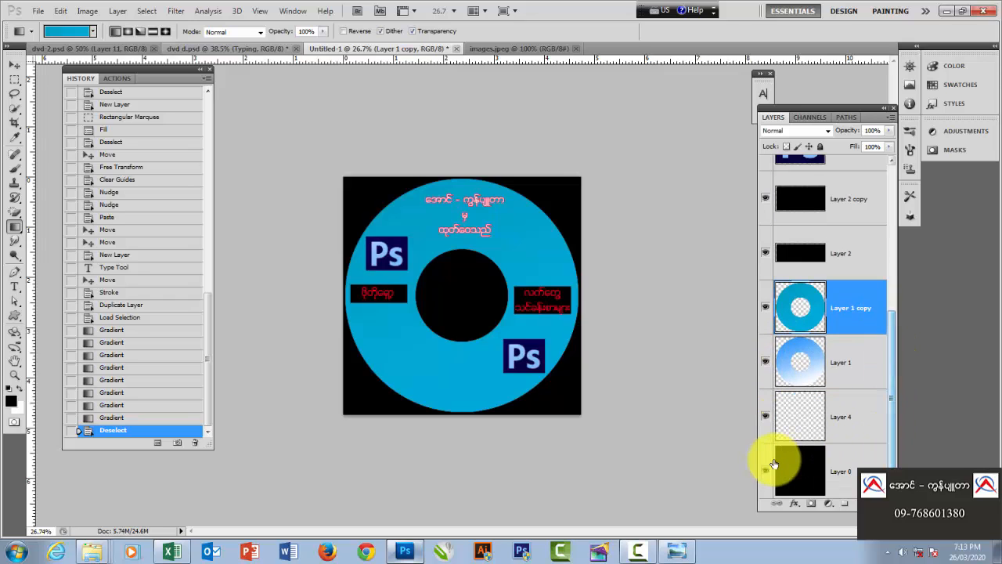
pyautogui.click(763, 472)
pyautogui.click(765, 472)
pyautogui.click(817, 431)
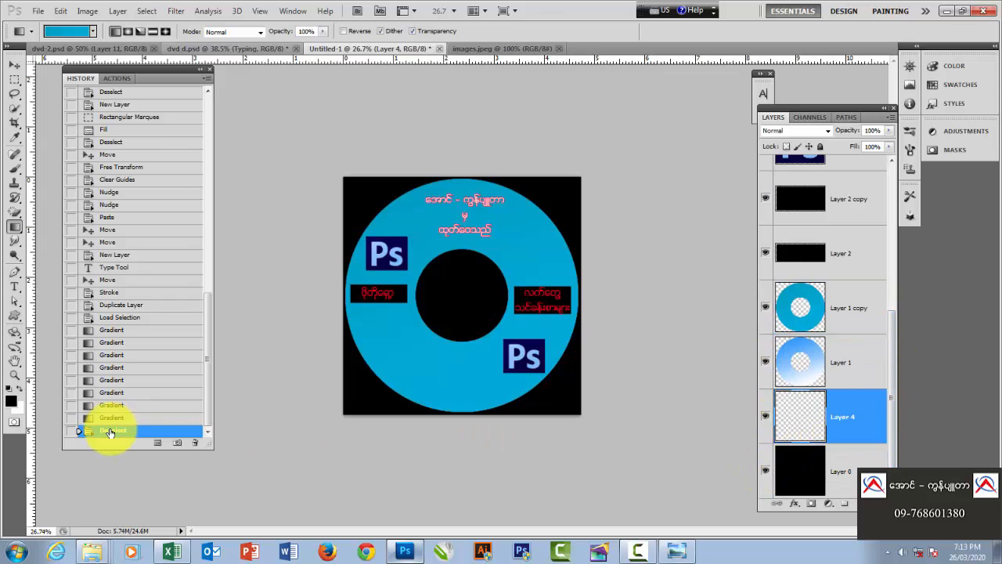
pyautogui.hotkey('ctrl', 'BackSpace')
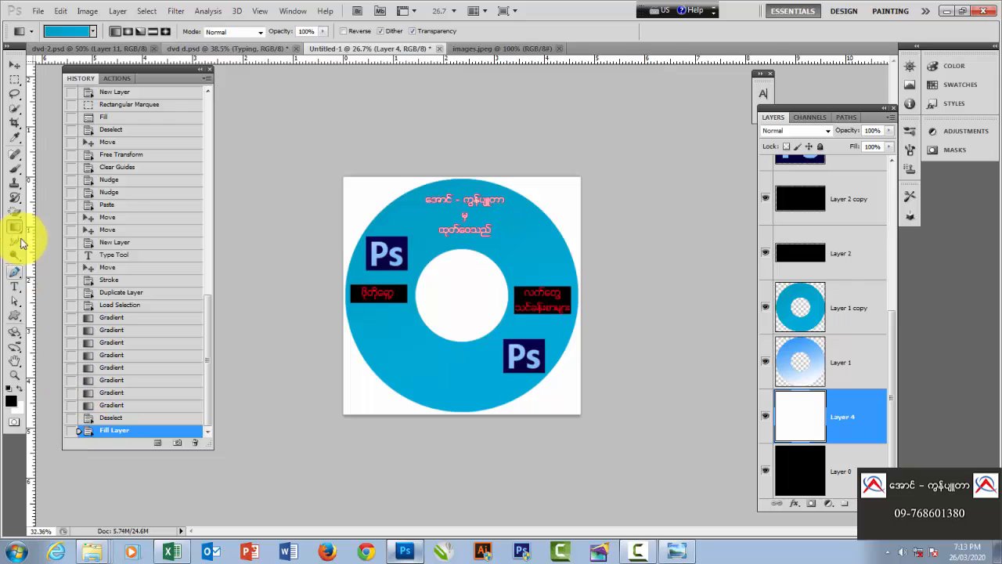
# Step: Check the label's pixel dimensions, document size and resolution in Image Size without changing them
pyautogui.scroll(1, 384, 314)
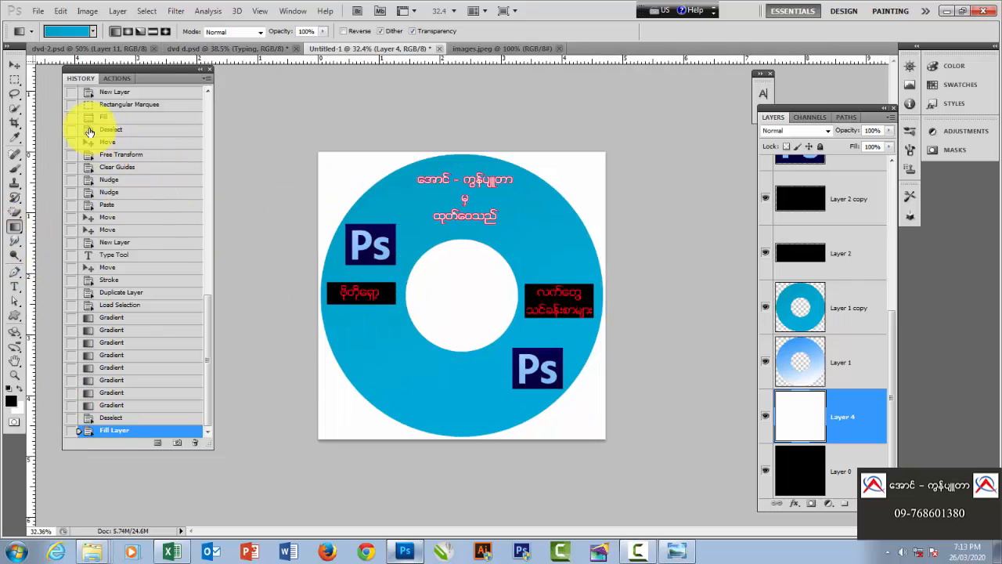
pyautogui.click(15, 64)
pyautogui.scroll(1, 409, 246)
pyautogui.scroll(-1, 396, 220)
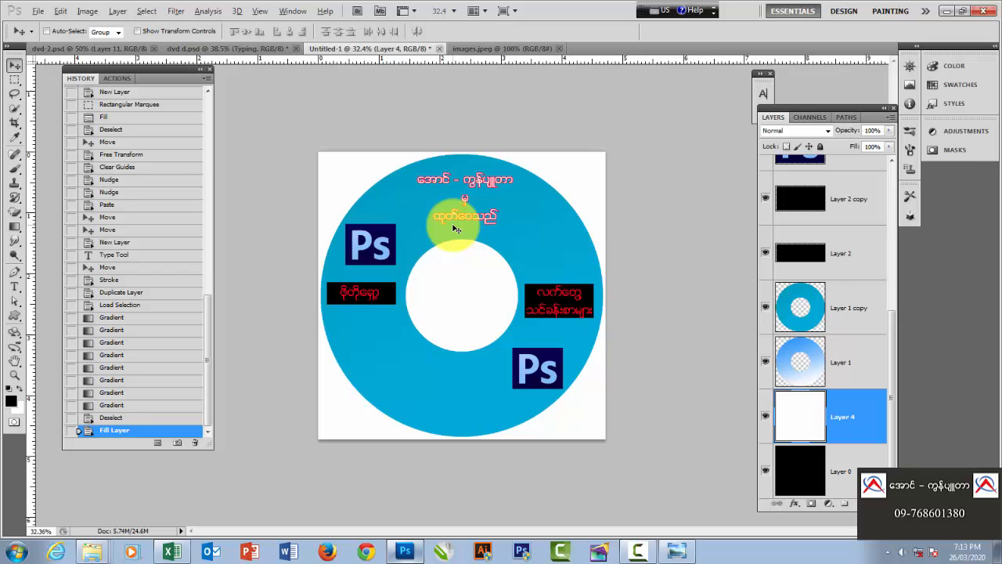
pyautogui.hotkey('ctrl', 'alt', 'i')
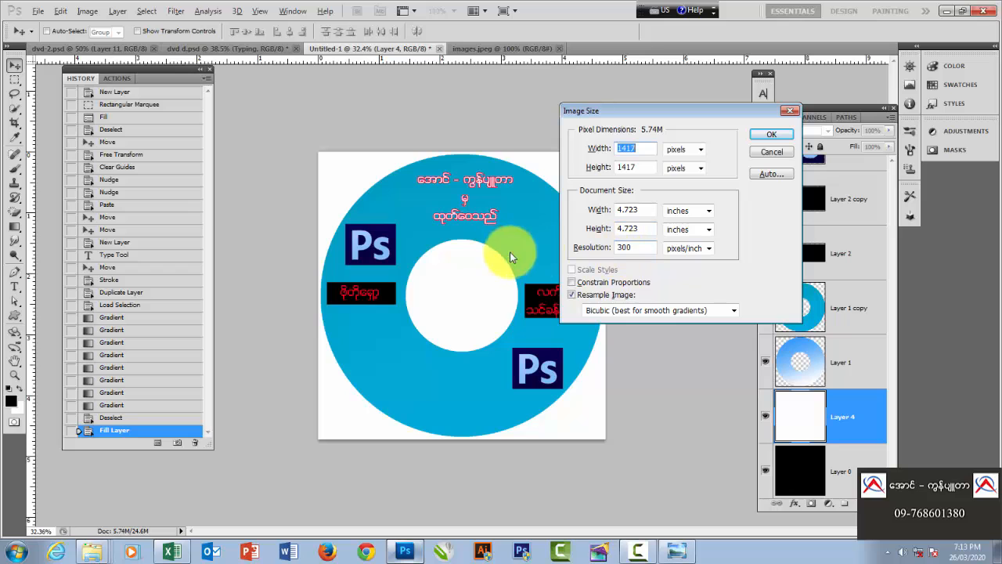
pyautogui.click(778, 138)
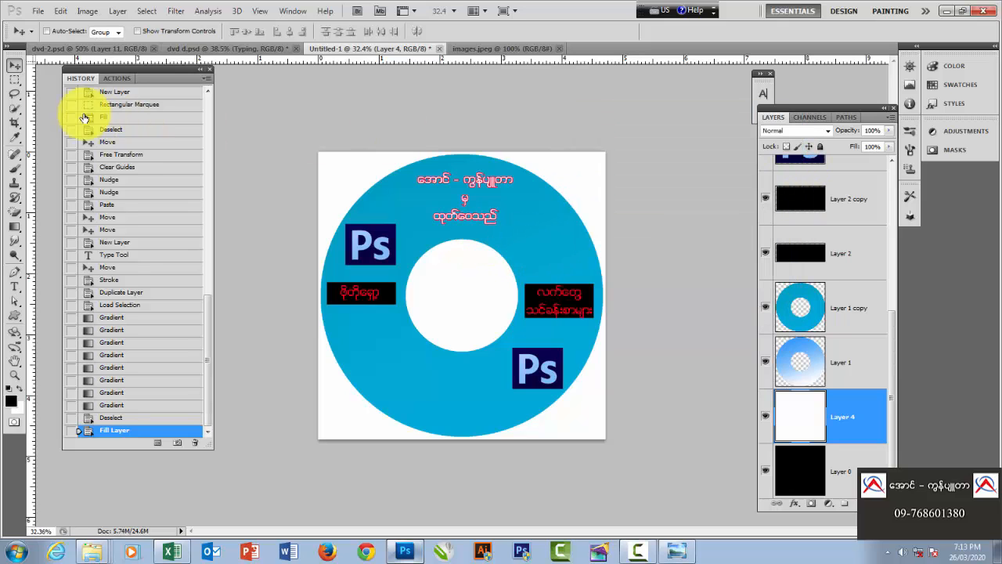
# Step: Activate the Elliptical Marquee tool
pyautogui.click(14, 79)
pyautogui.click(78, 91)
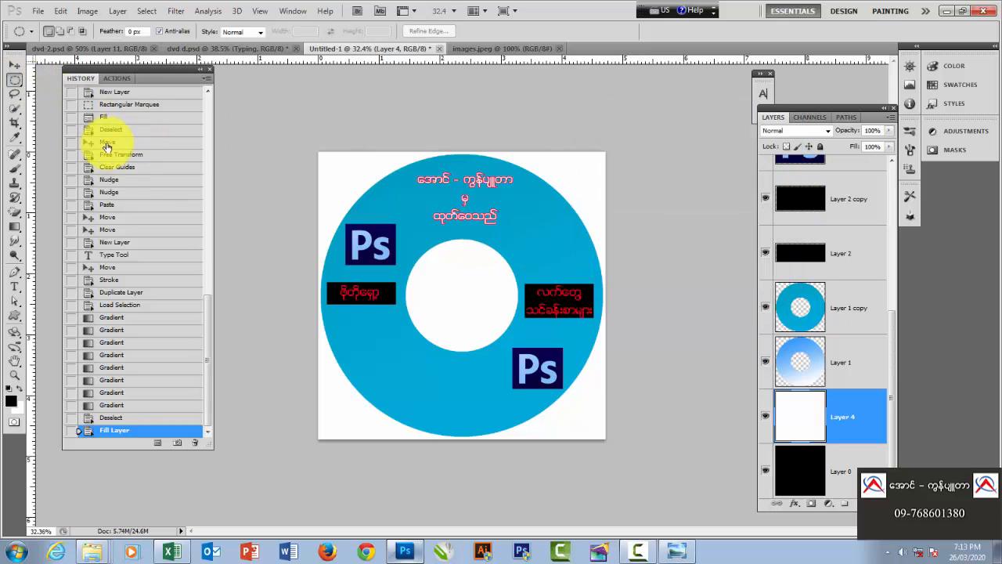
pyautogui.scroll(-1, 545, 288)
pyautogui.scroll(1, 542, 288)
pyautogui.scroll(1, 462, 255)
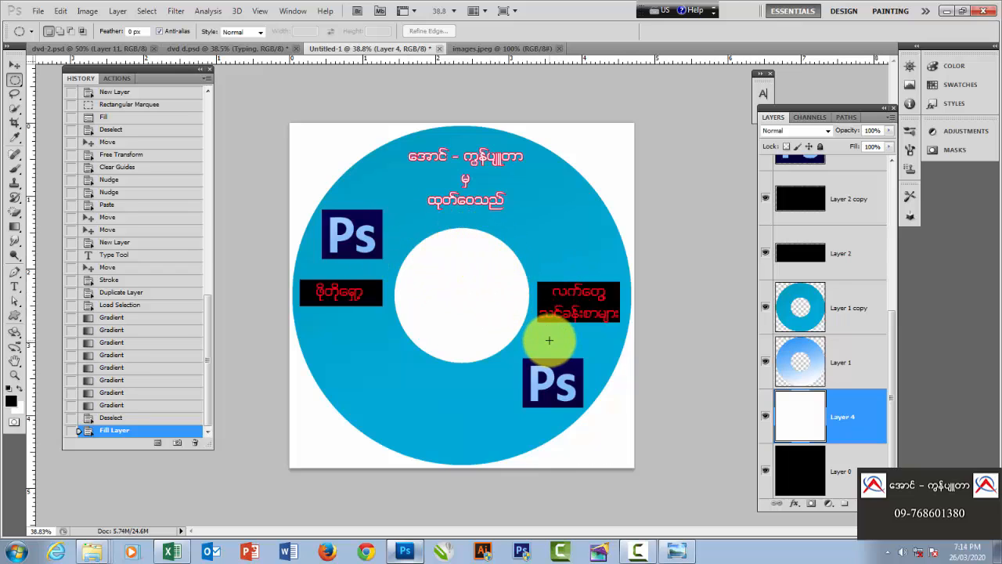
pyautogui.scroll(-2, 501, 300)
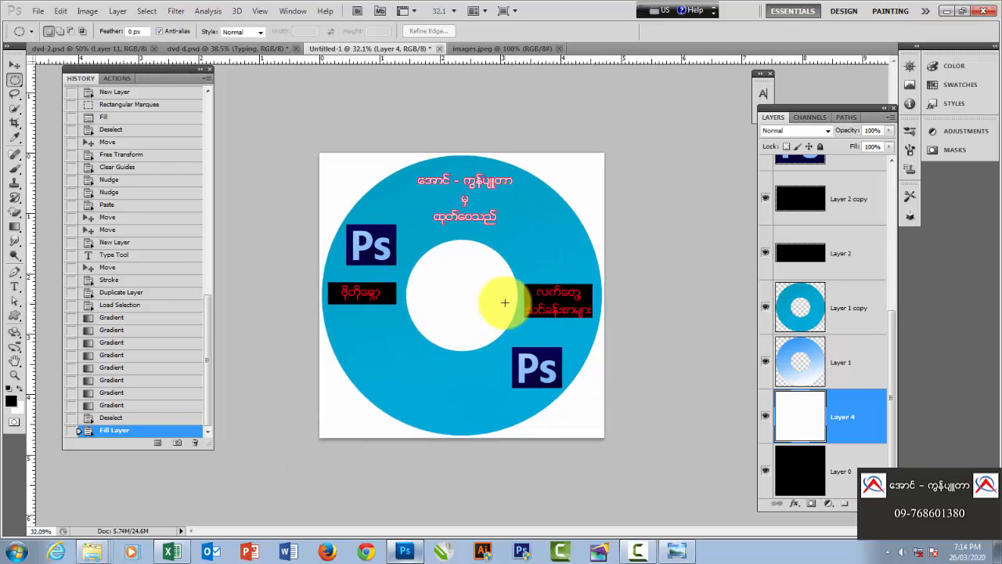
pyautogui.scroll(1, 503, 301)
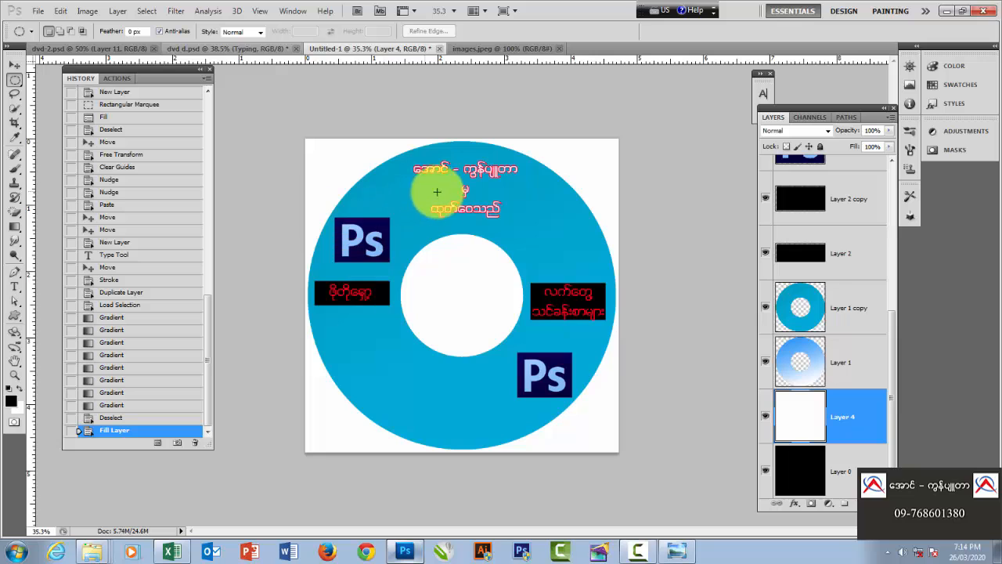
pyautogui.scroll(-1, 432, 230)
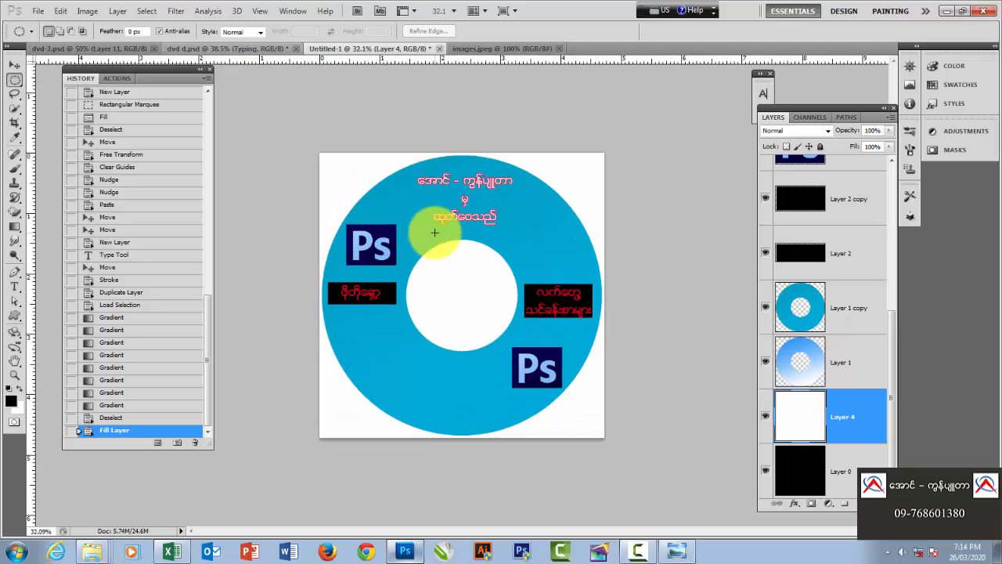